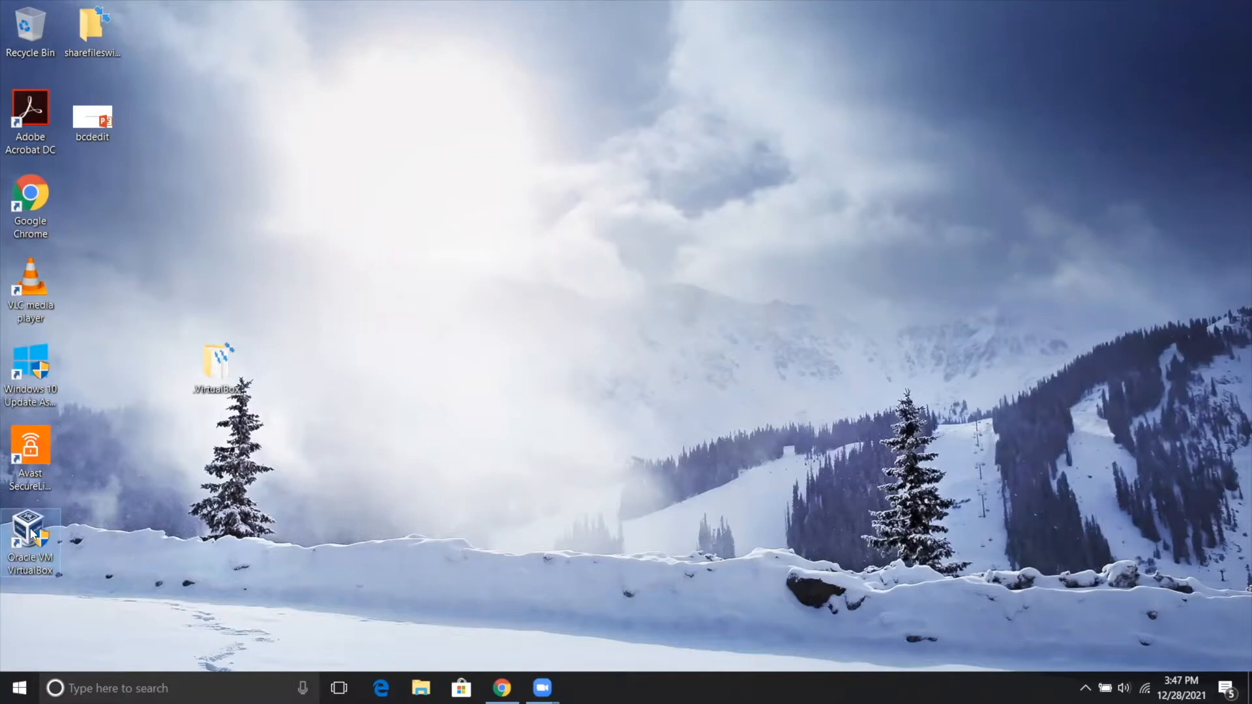
# Launch Oracle VM VirtualBox and start creating a new virtual machine.
pyautogui.doubleClick(32, 533)
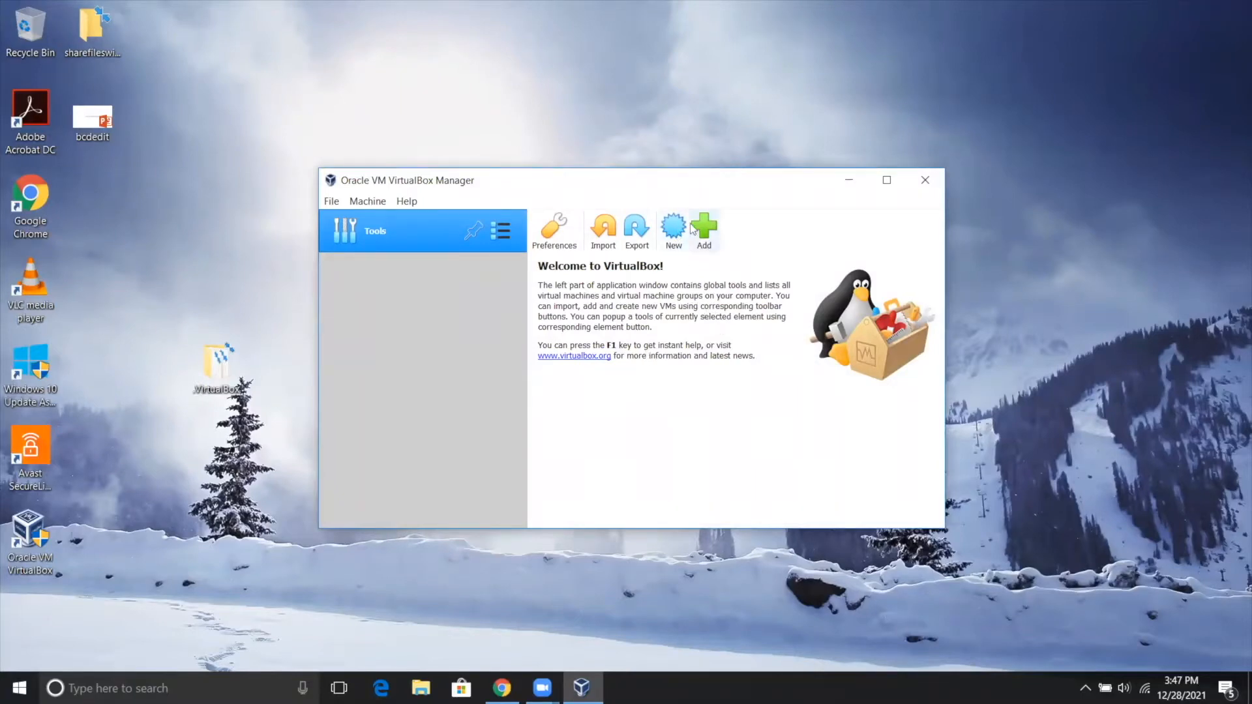
pyautogui.click(675, 238)
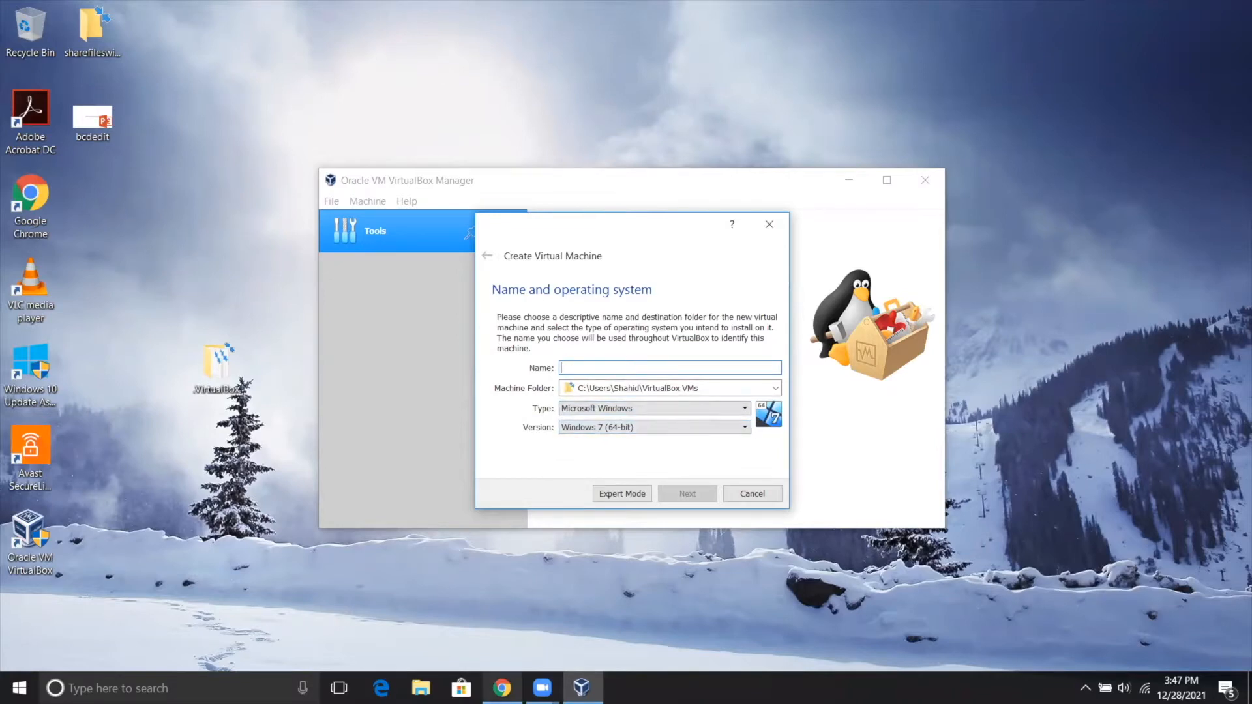
# Switch to Chrome, search for ubuntu desktop, and view the Ubuntu 20.04.3 LTS download page with its system requirements.
pyautogui.click(502, 606)
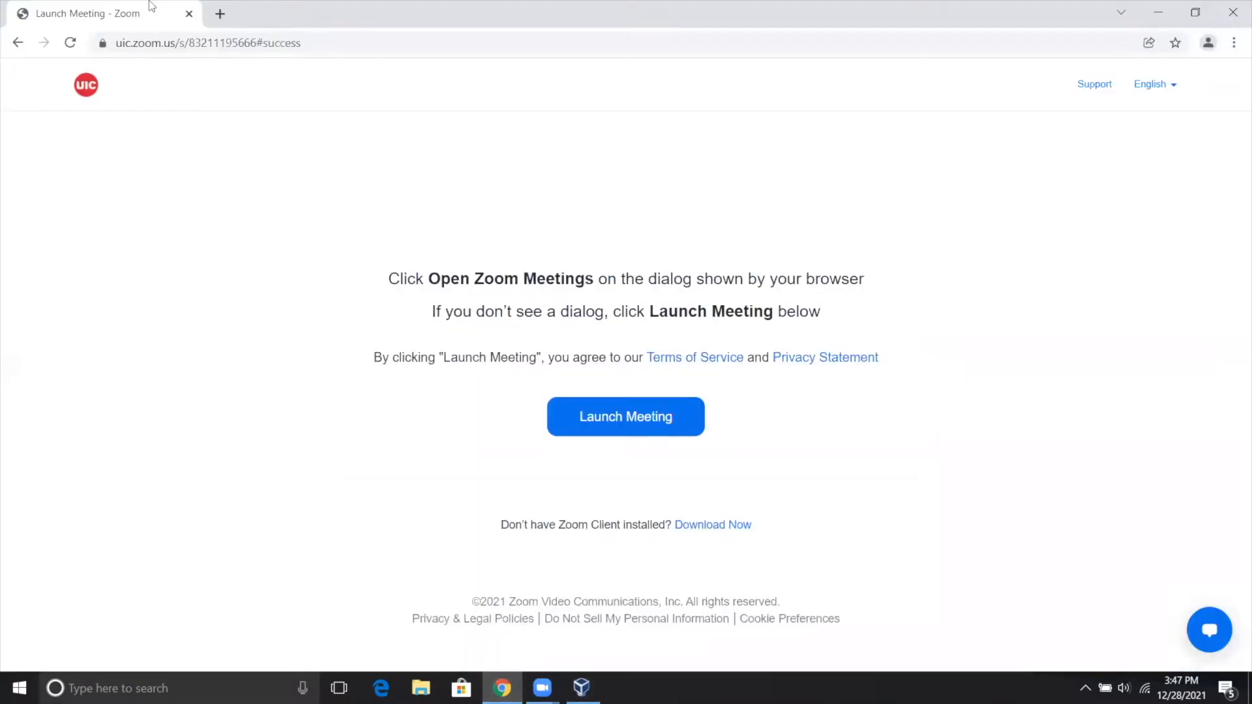
pyautogui.moveTo(307, 43); pyautogui.dragTo(70, 36)
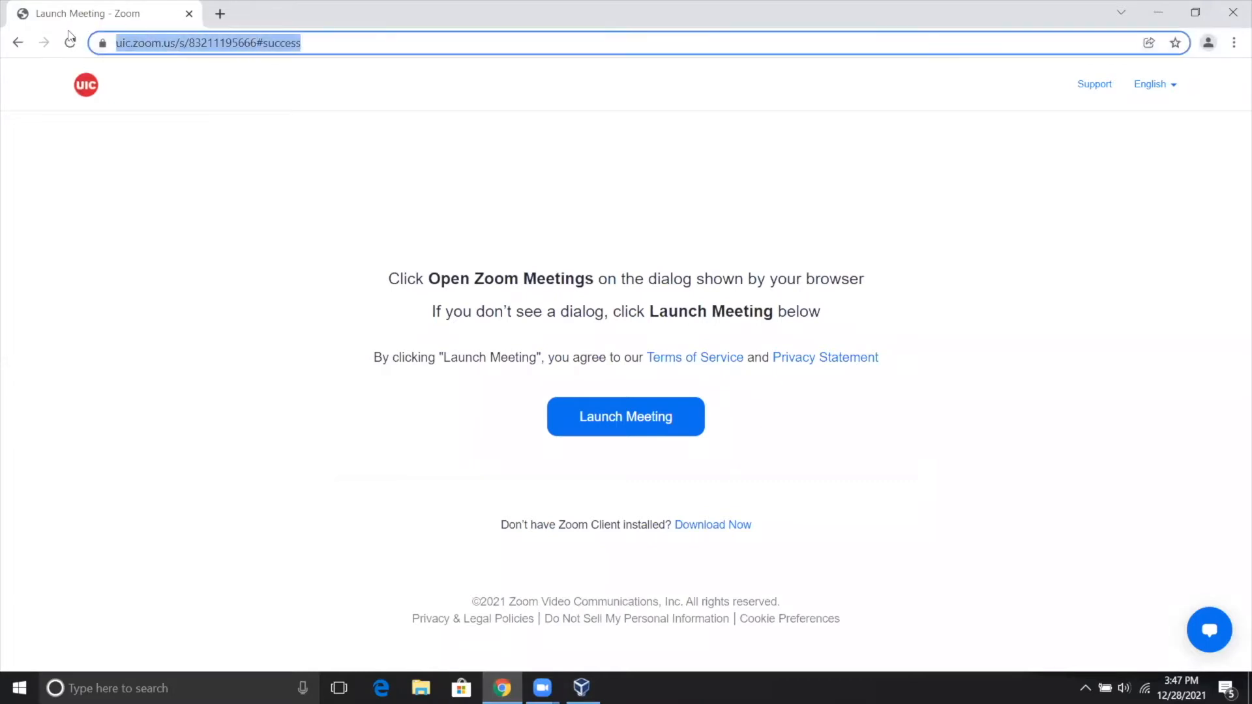
pyautogui.write('ubuntu desktop')
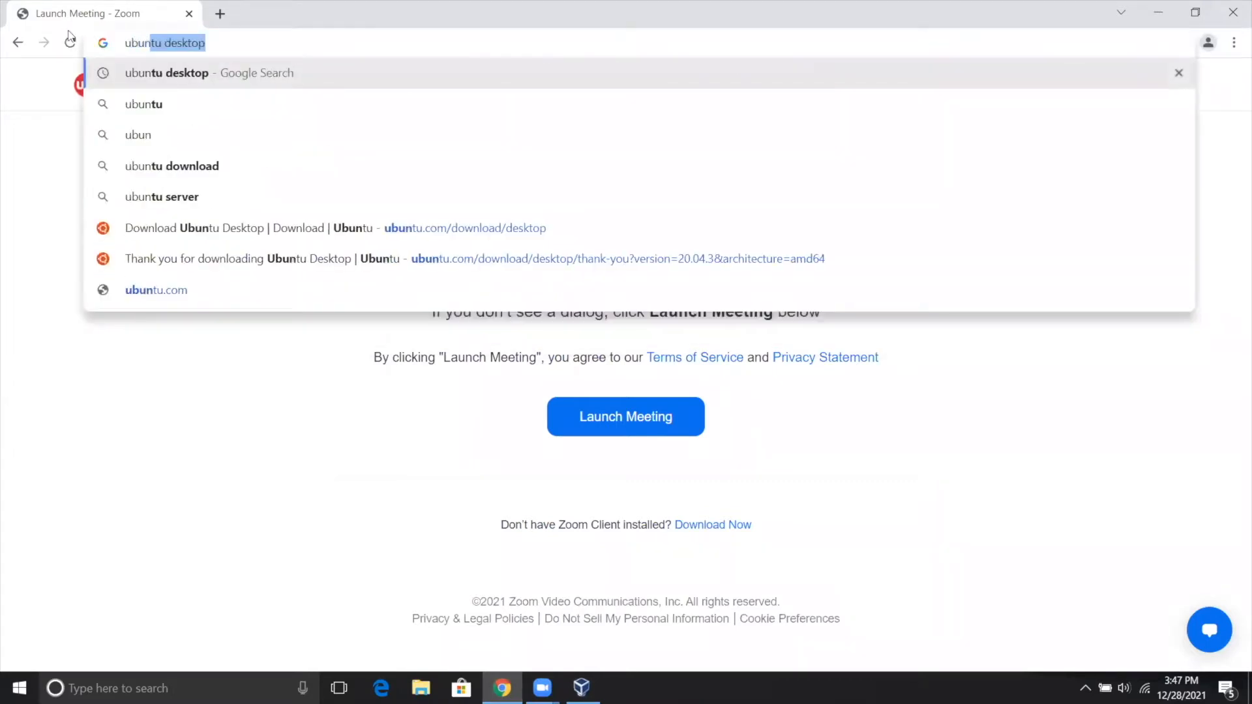
pyautogui.press('Return')
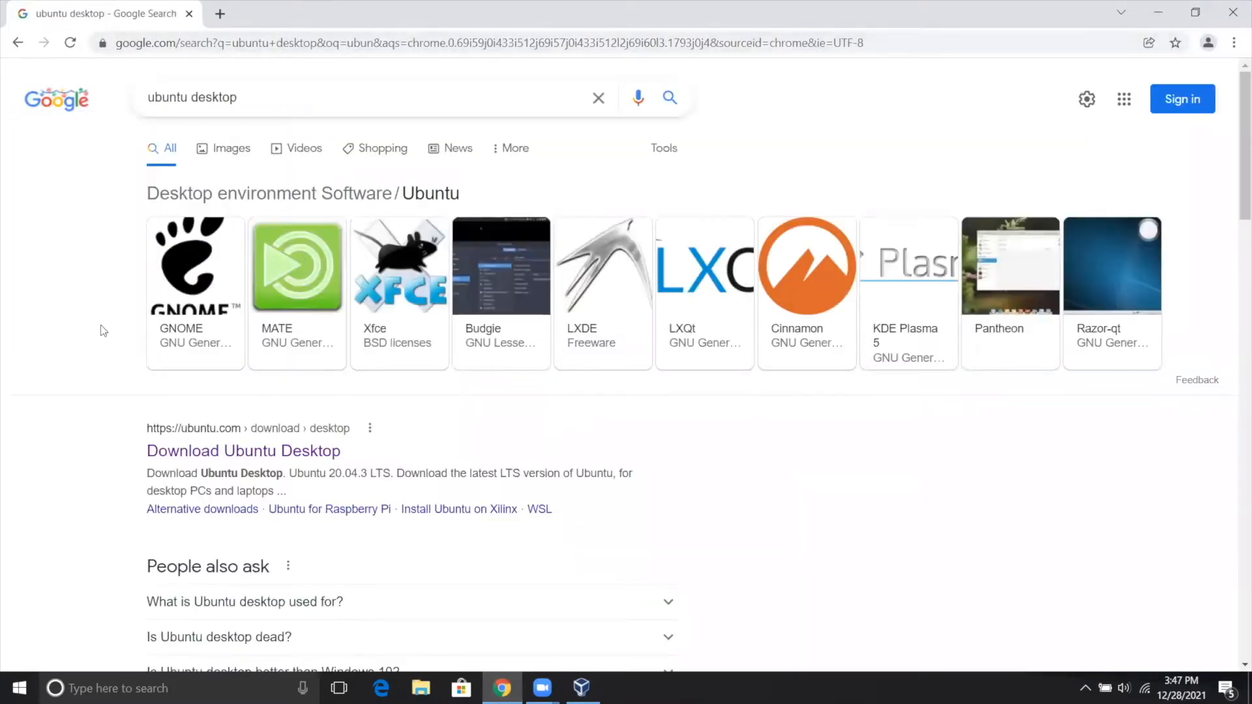
pyautogui.click(185, 459)
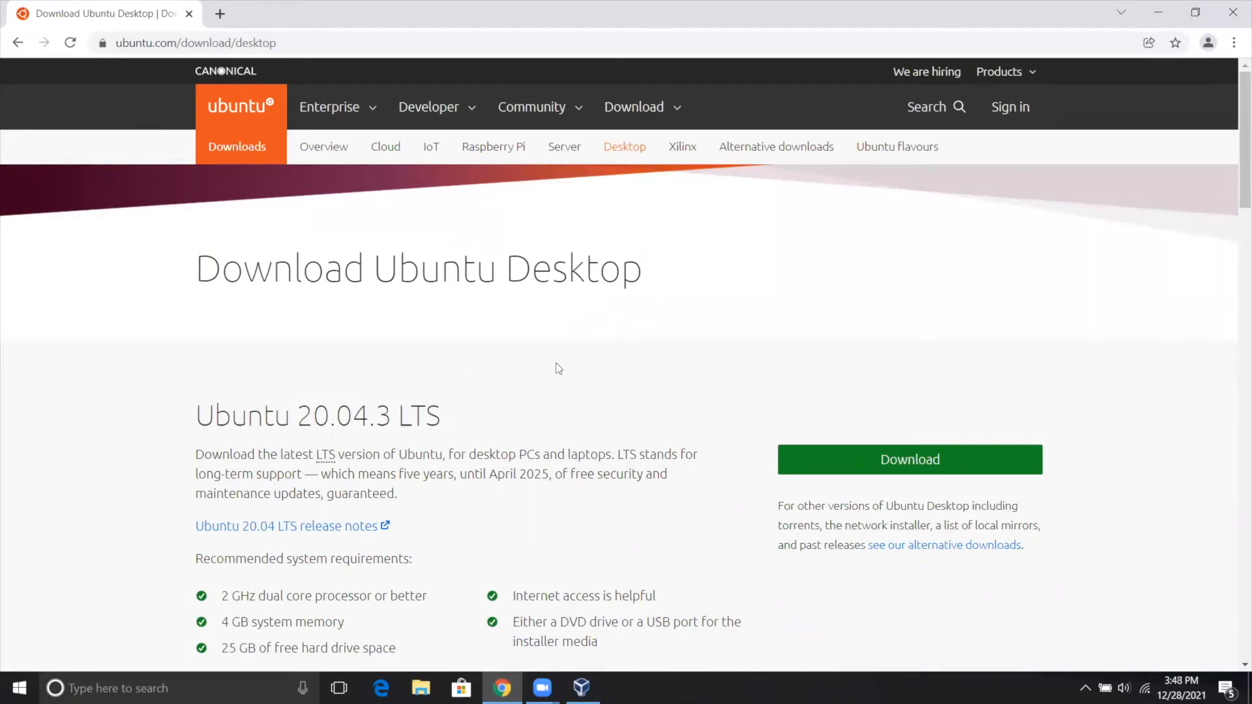
pyautogui.scroll(-1, 555, 367)
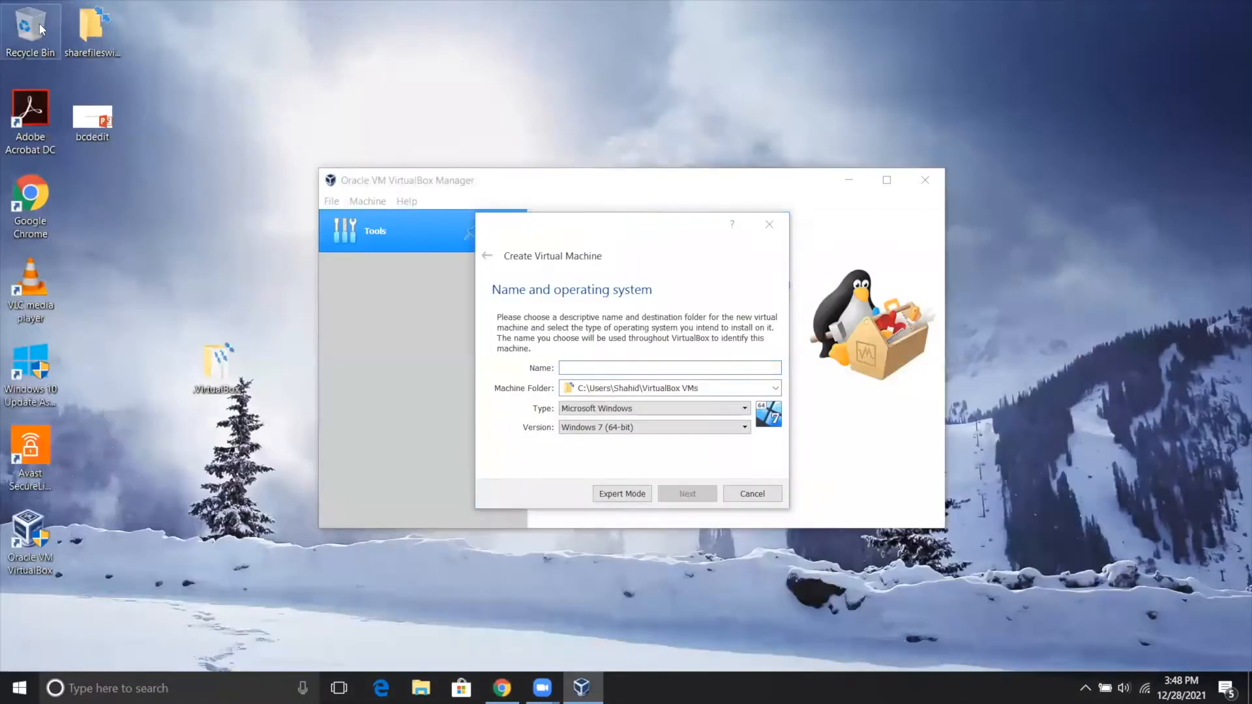
# Check the Downloads folder for the Ubuntu desktop disc image and return to the virtual machine wizard.
pyautogui.doubleClick(41, 29)
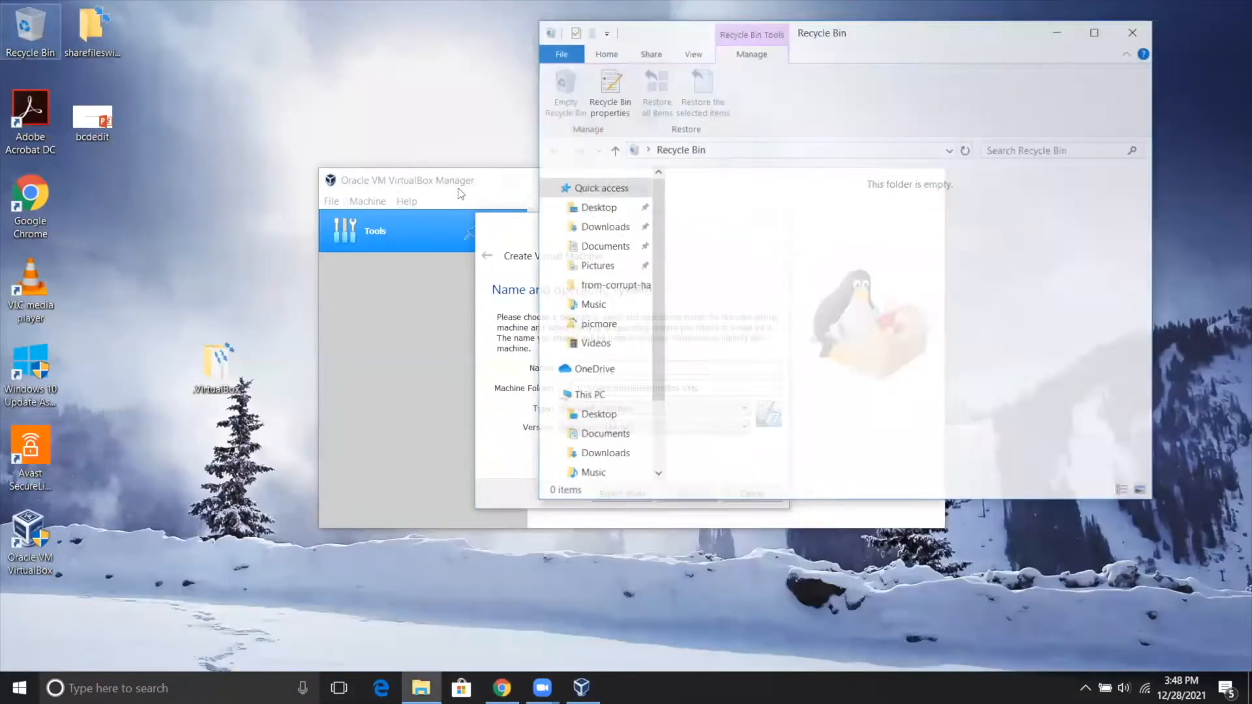
pyautogui.click(603, 227)
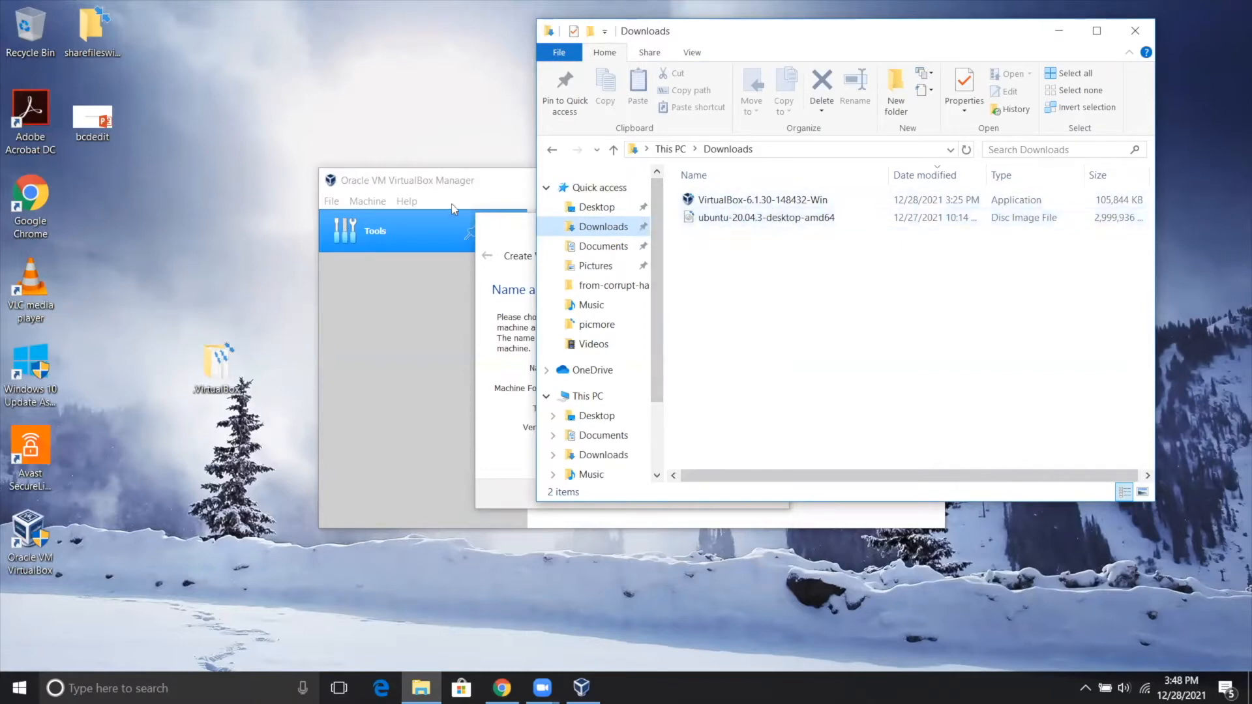
pyautogui.click(505, 232)
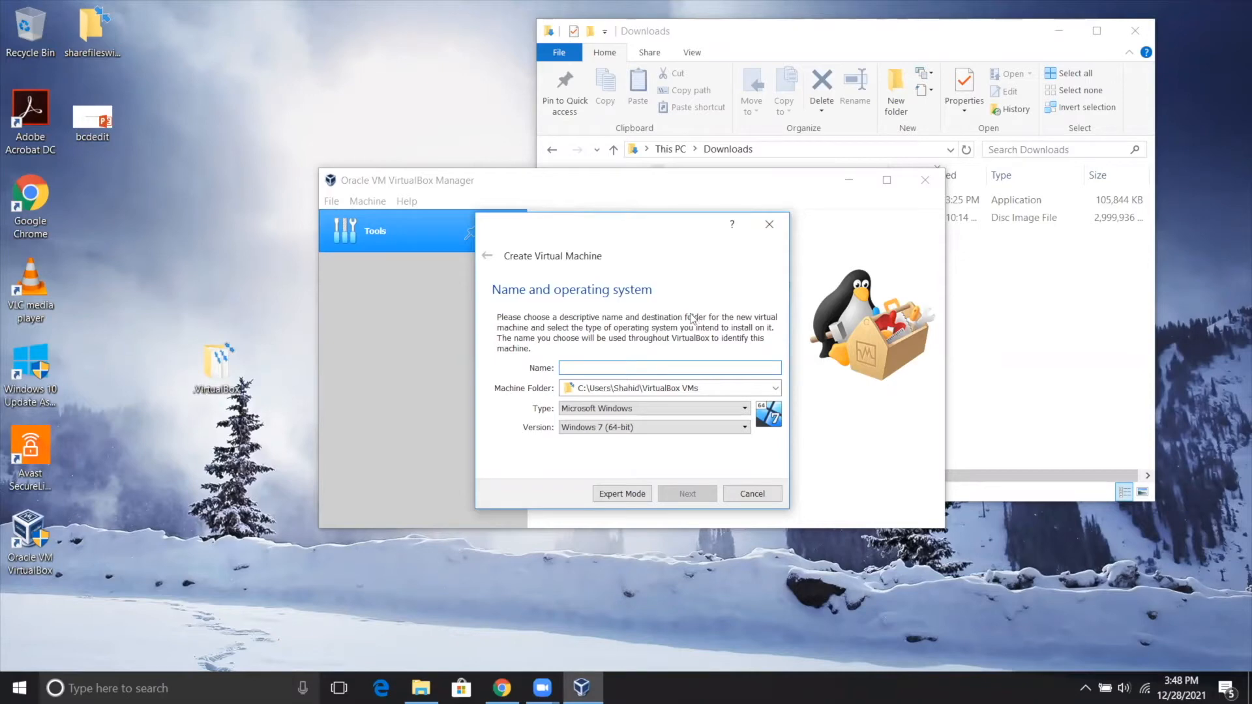
# Name the virtual machine ubuntu-20.04.3, moving the Downloads window aside to read the version, and continue to the memory size.
pyautogui.write('ubuntu')
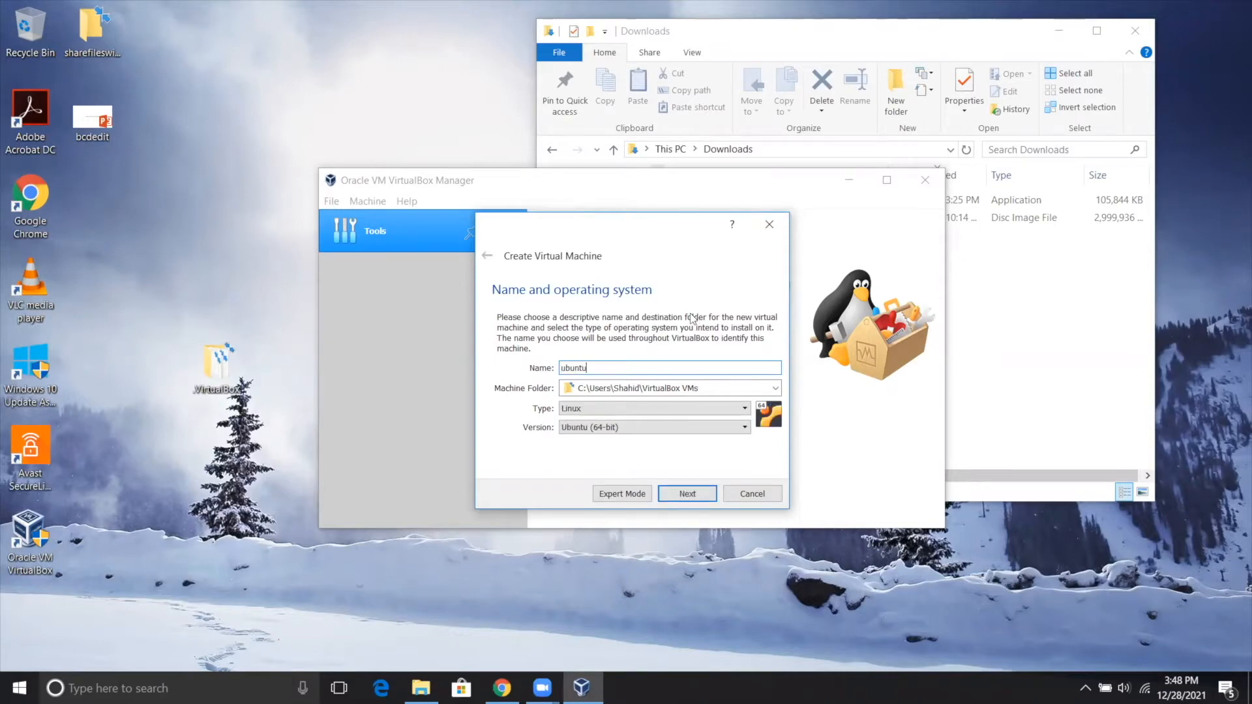
pyautogui.click(860, 36)
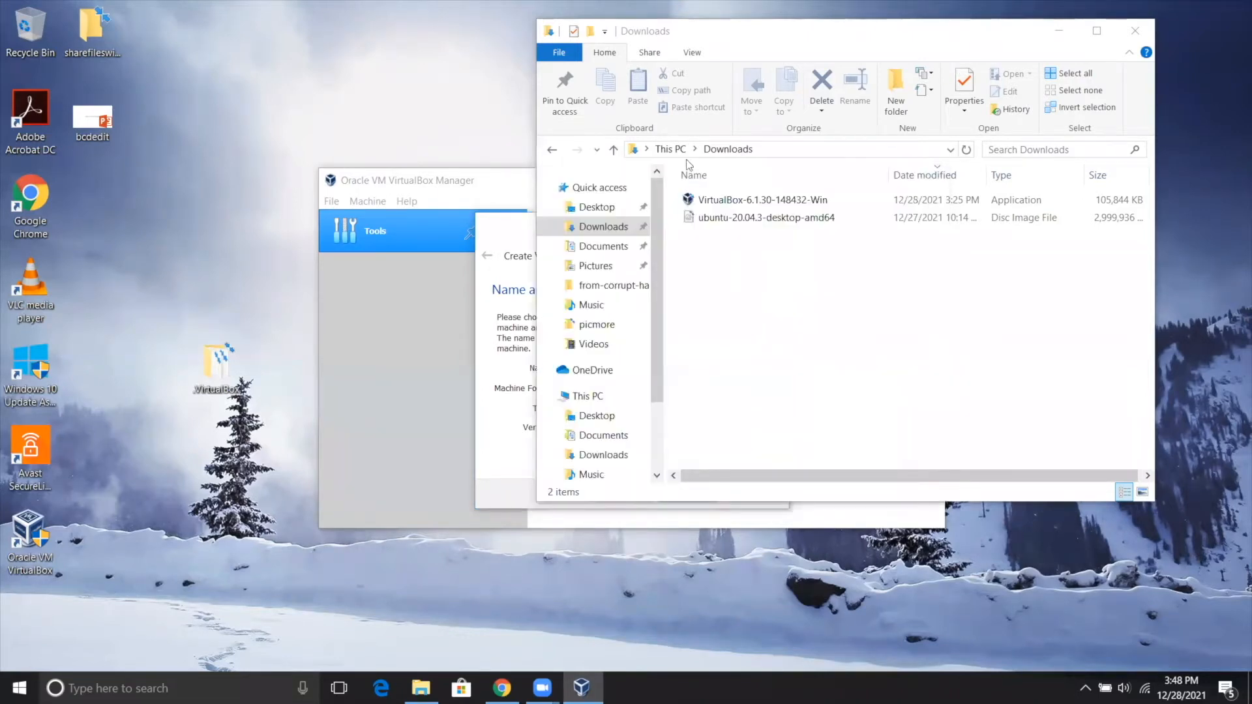
pyautogui.click(596, 227)
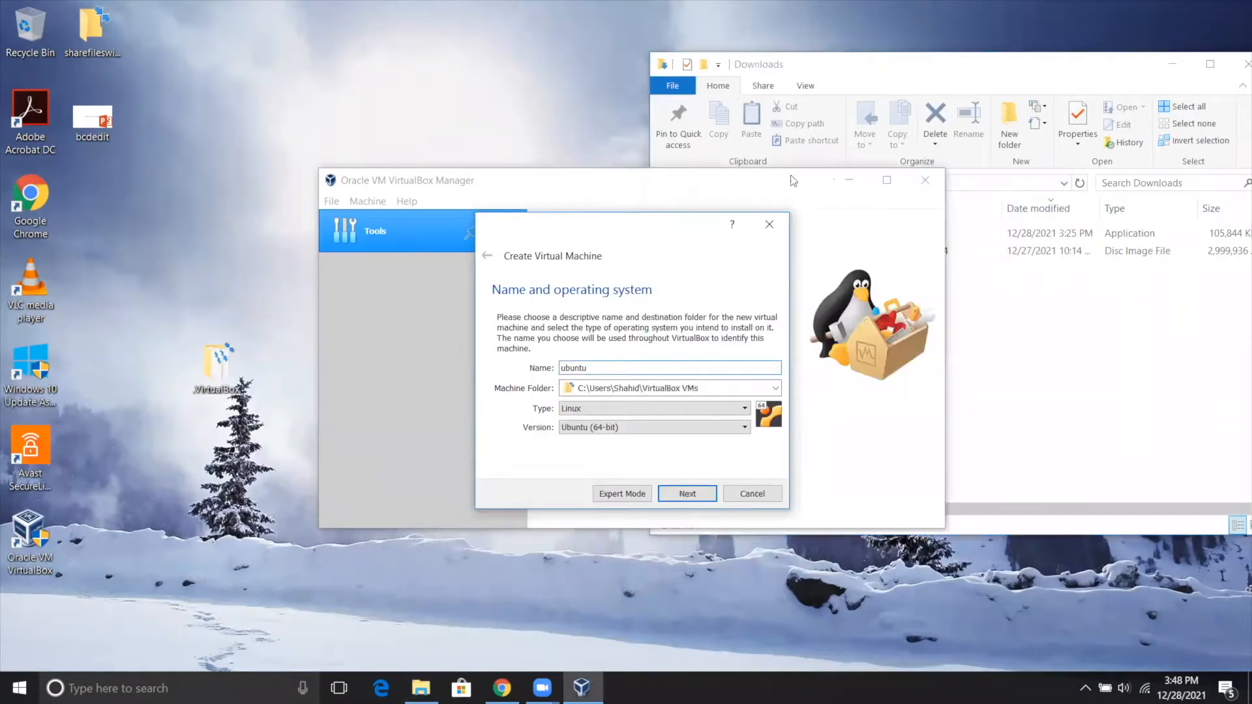
pyautogui.click(995, 70)
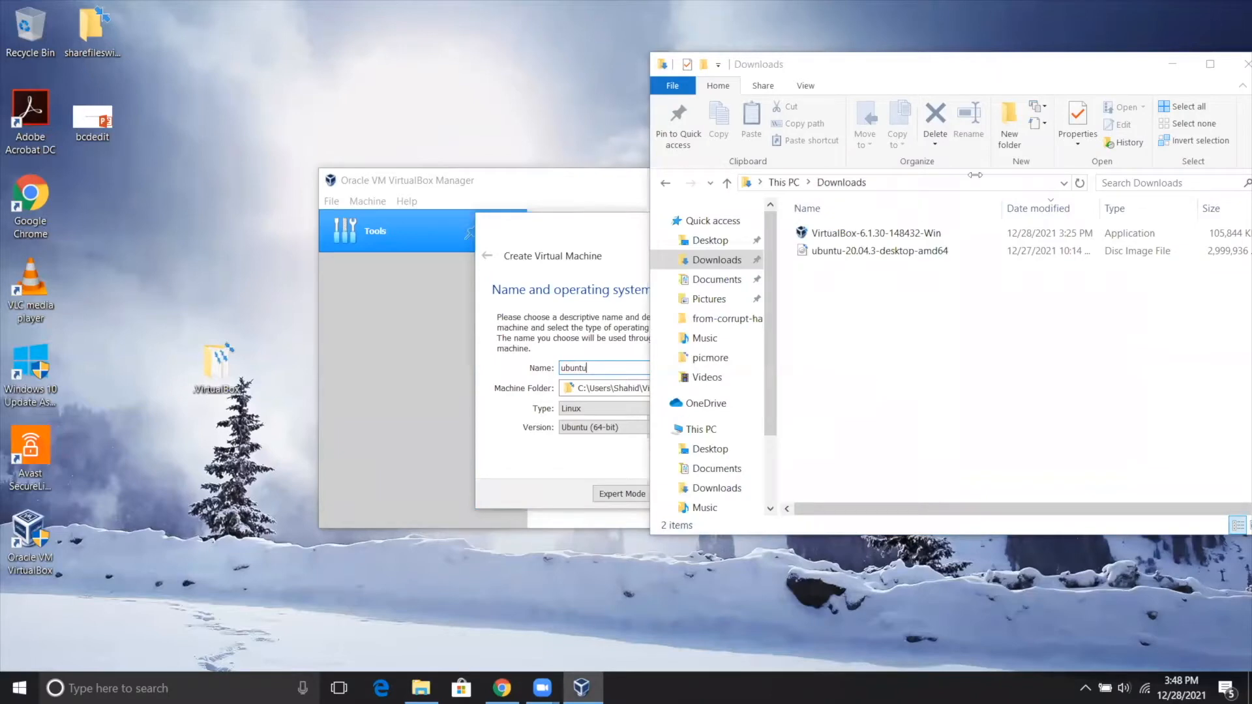
pyautogui.moveTo(995, 69); pyautogui.dragTo(1193, 98)
pyautogui.click(598, 364)
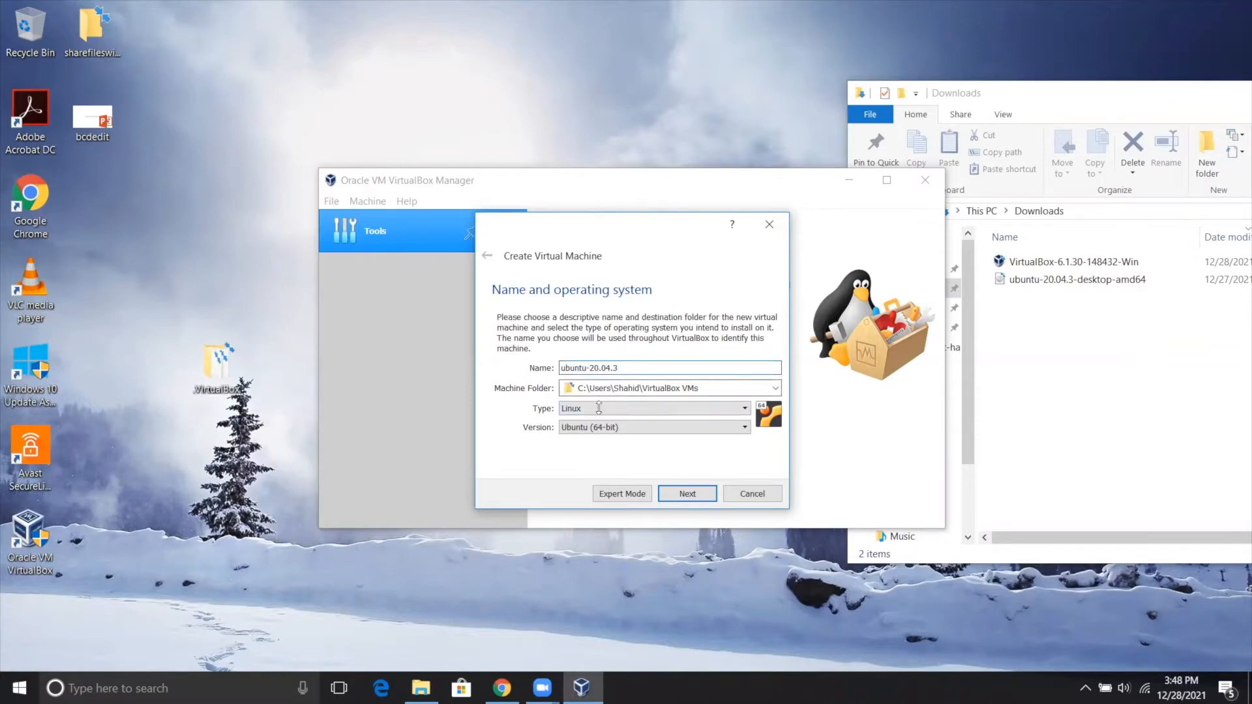
pyautogui.click(688, 494)
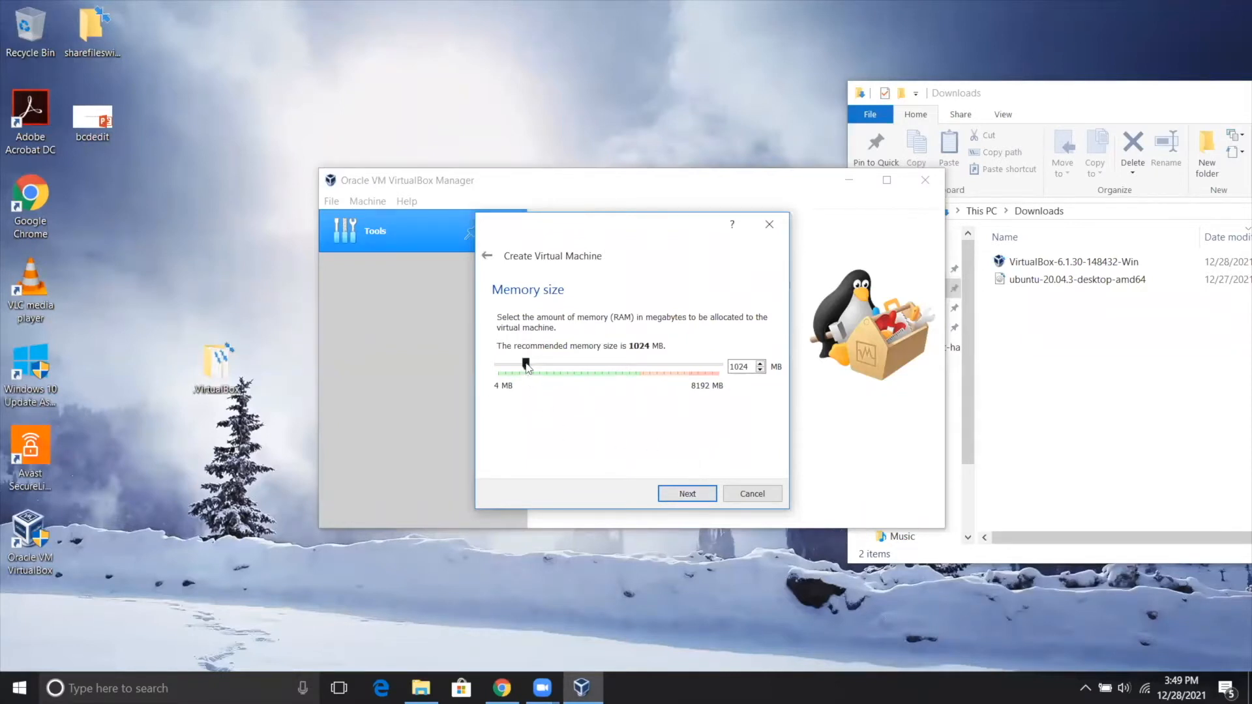
# Allocate 2048 MB of memory and choose a new dynamically allocated VDI hard disk for the virtual machine.
pyautogui.moveTo(531, 362); pyautogui.dragTo(558, 365)
pyautogui.click(686, 496)
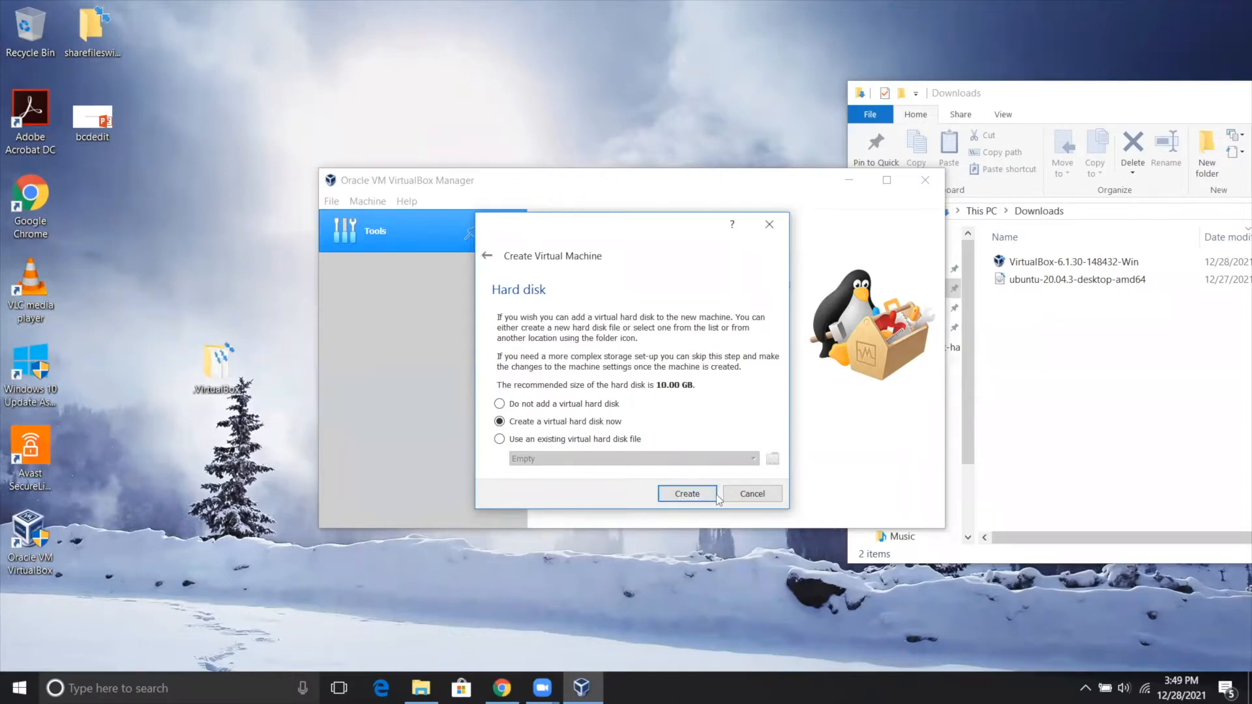
pyautogui.click(686, 494)
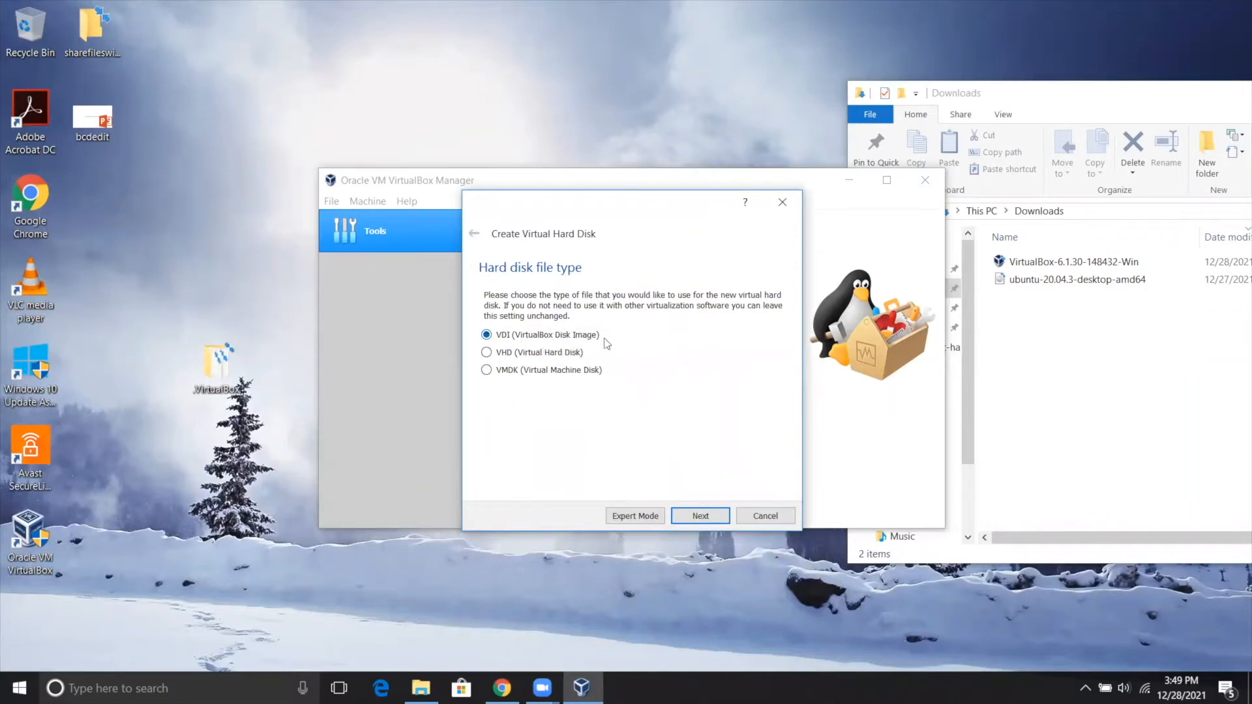
pyautogui.click(701, 516)
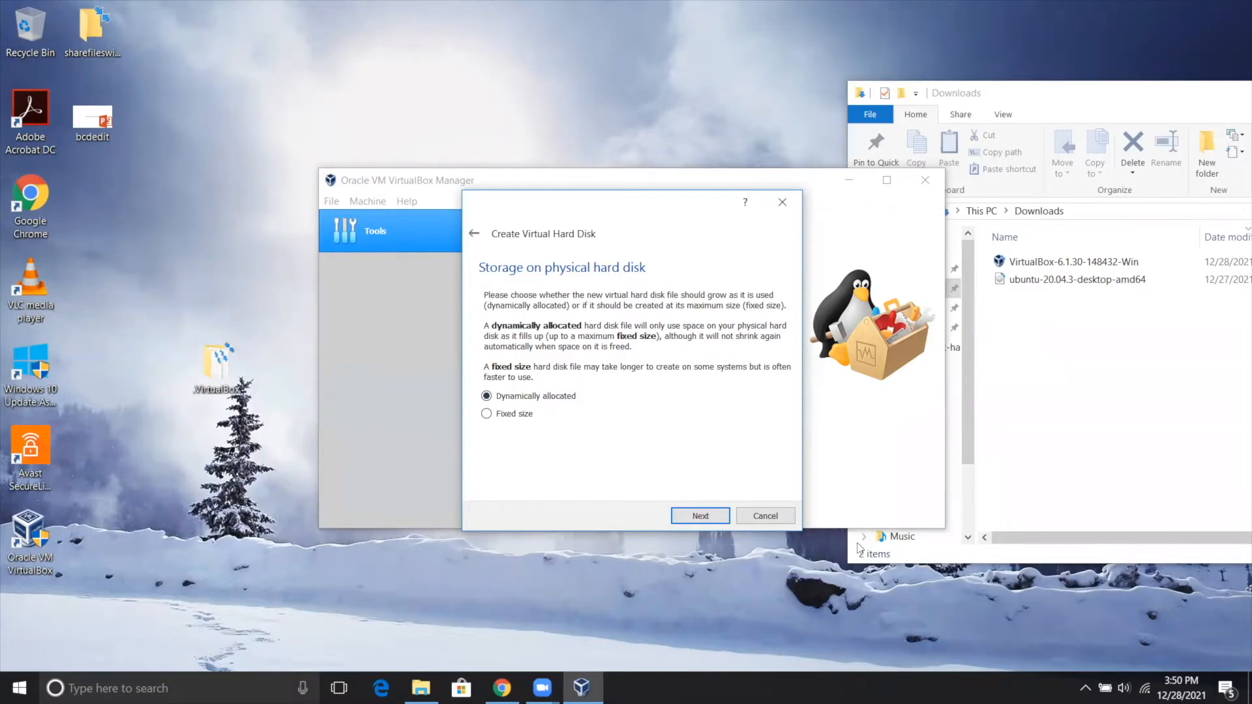
pyautogui.click(720, 518)
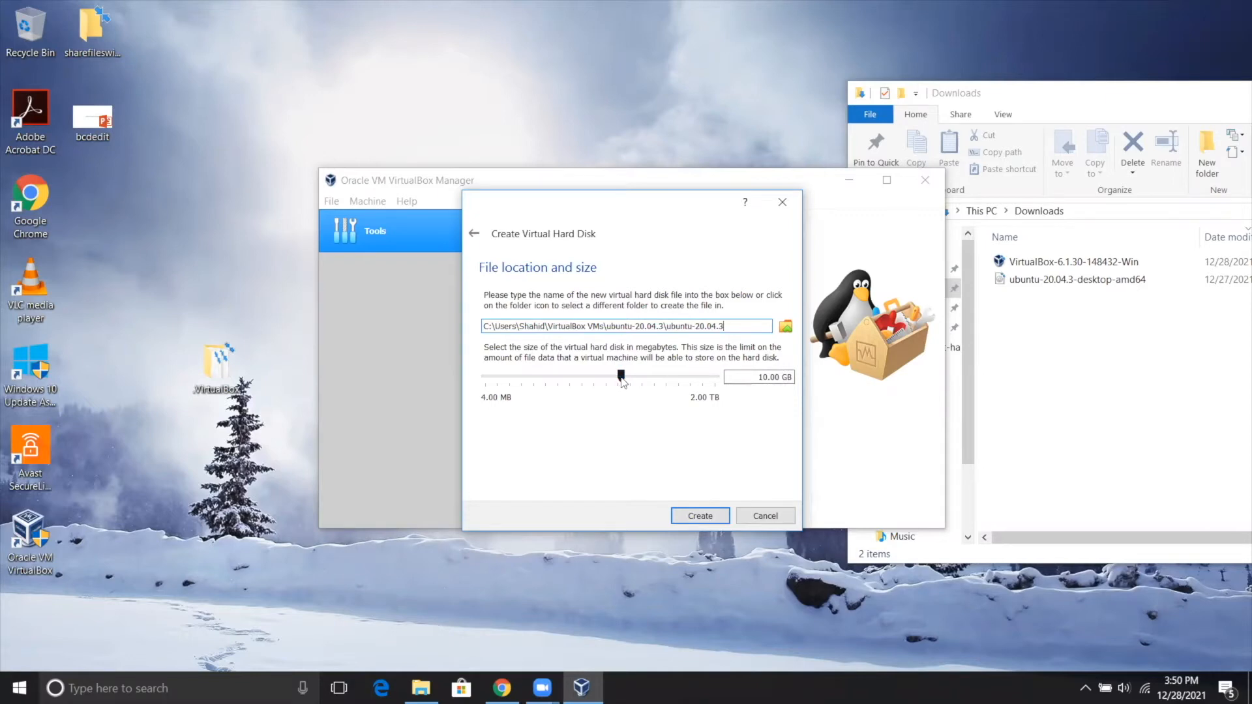
# Increase the virtual hard disk size above the recommended 10 GB and create the disk.
pyautogui.moveTo(640, 377); pyautogui.dragTo(637, 377)
pyautogui.moveTo(634, 379)
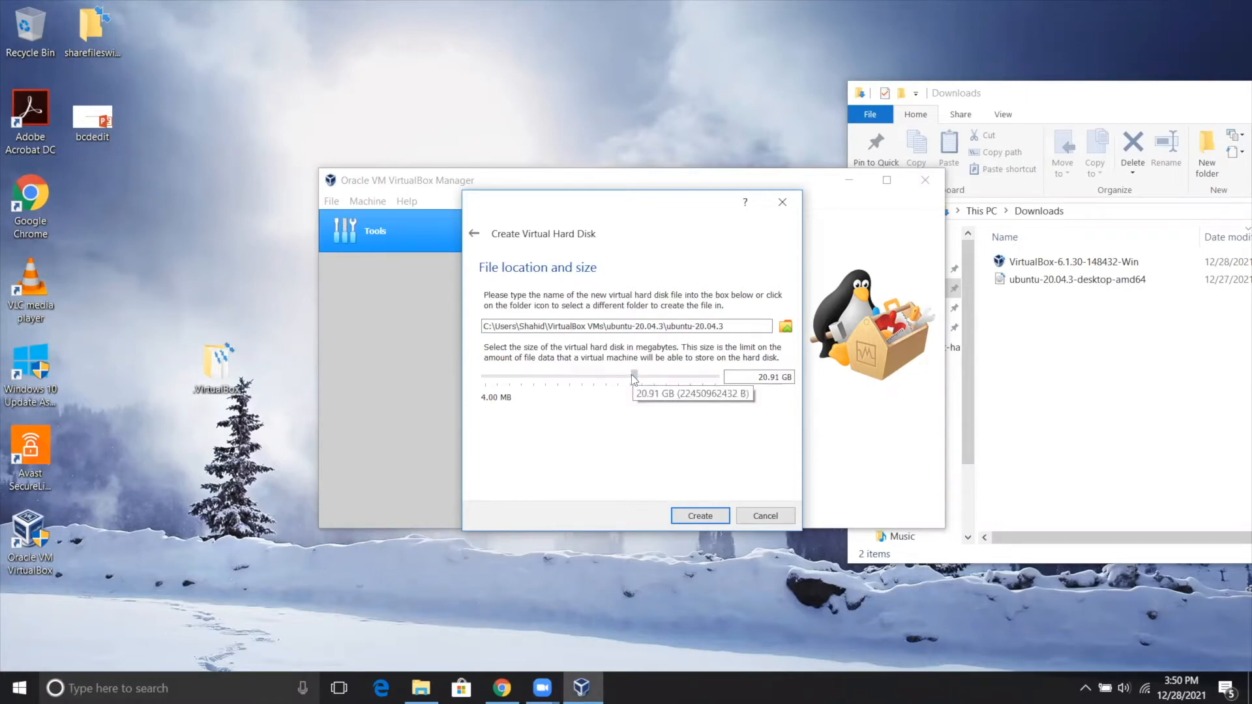
pyautogui.moveTo(634, 380); pyautogui.dragTo(639, 377)
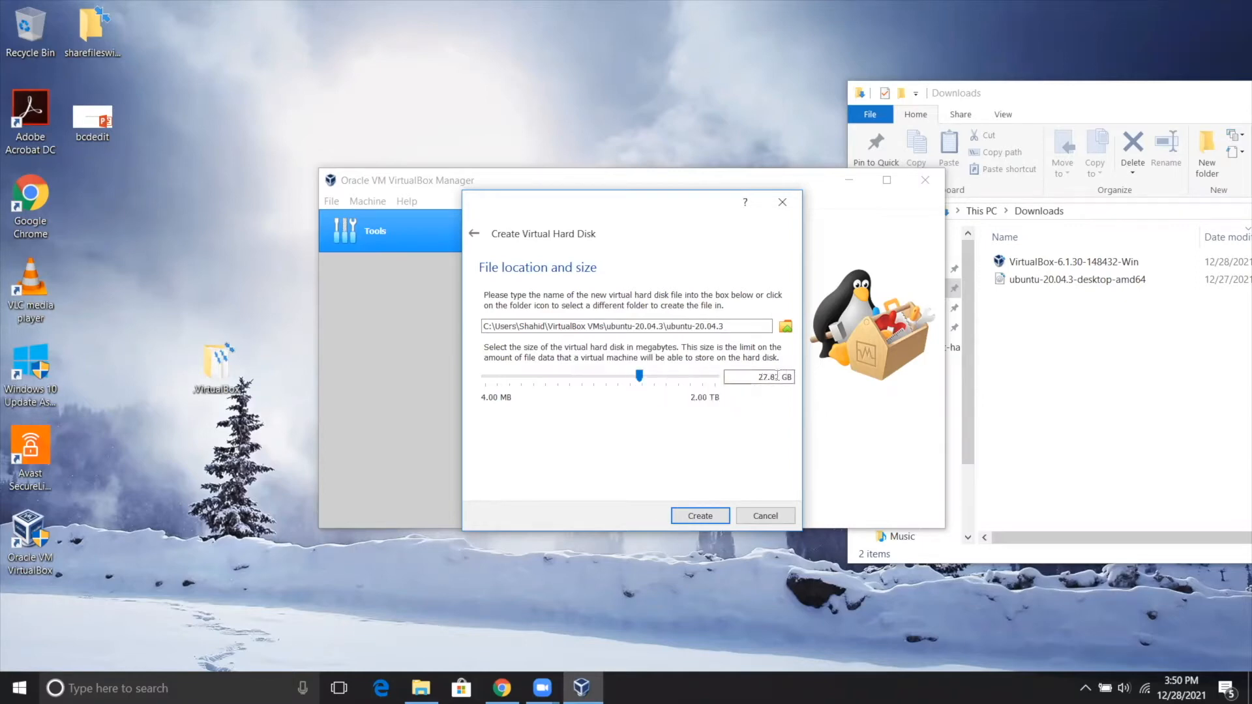
pyautogui.moveTo(764, 375); pyautogui.dragTo(769, 377)
pyautogui.write('0')
pyautogui.press('BackSpace')
pyautogui.write('0')
pyautogui.click(701, 516)
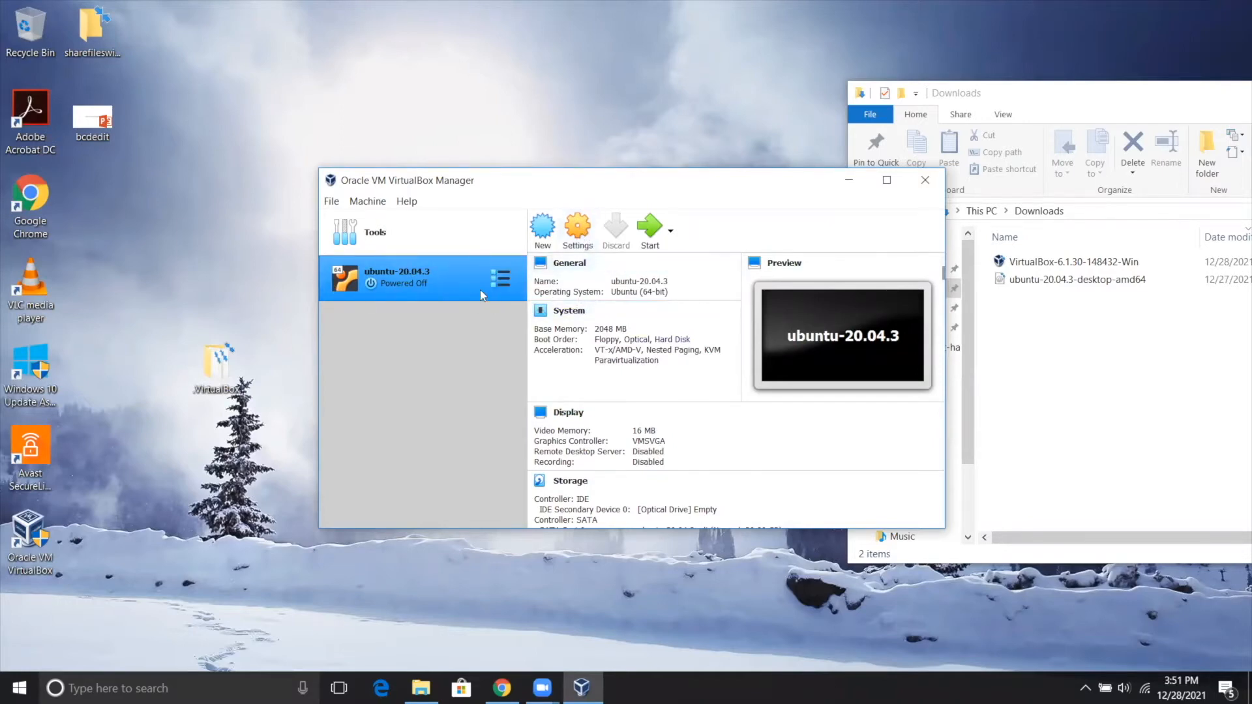
# Set both Shared Clipboard and Drag'n'Drop to Bidirectional in the virtual machine's advanced general settings.
pyautogui.click(580, 238)
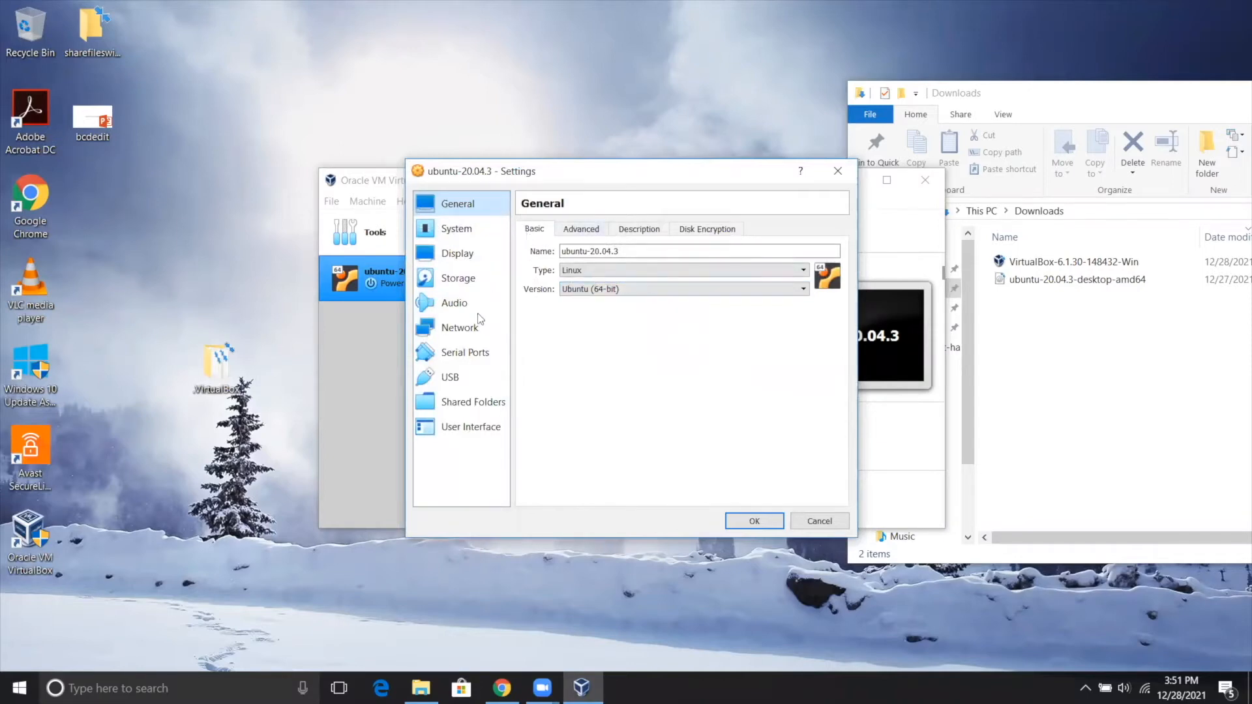
pyautogui.click(583, 232)
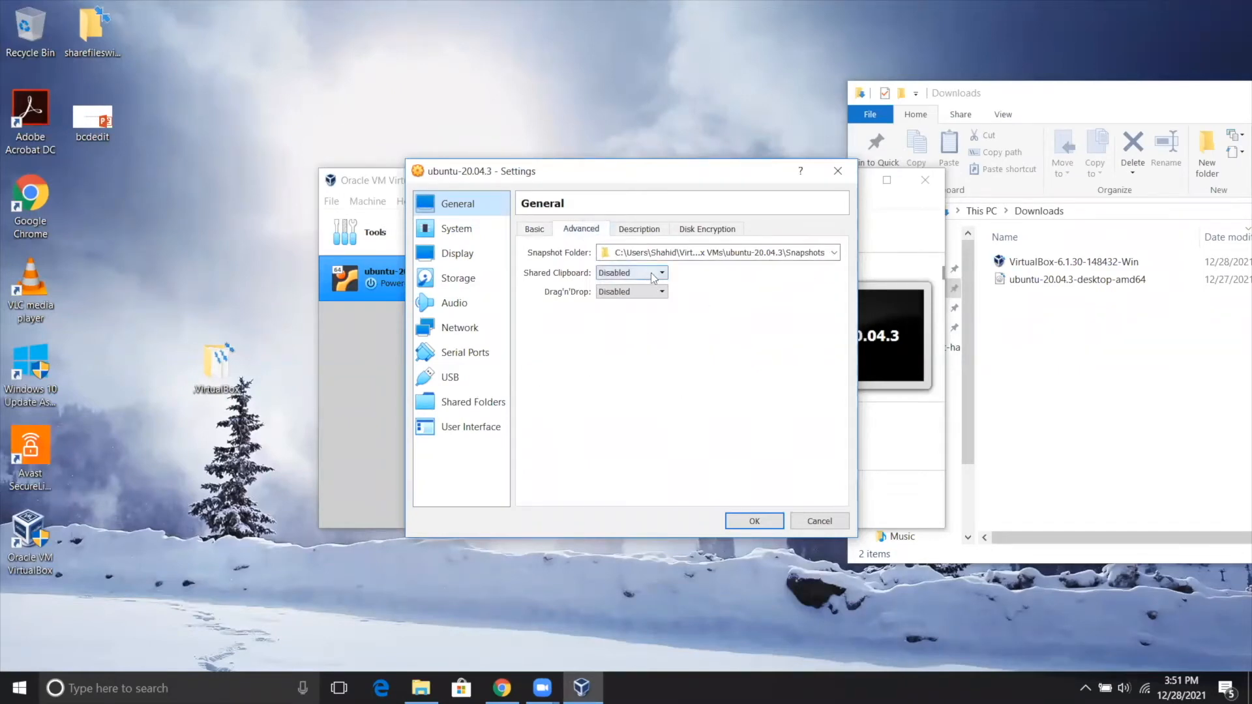
pyautogui.click(620, 277)
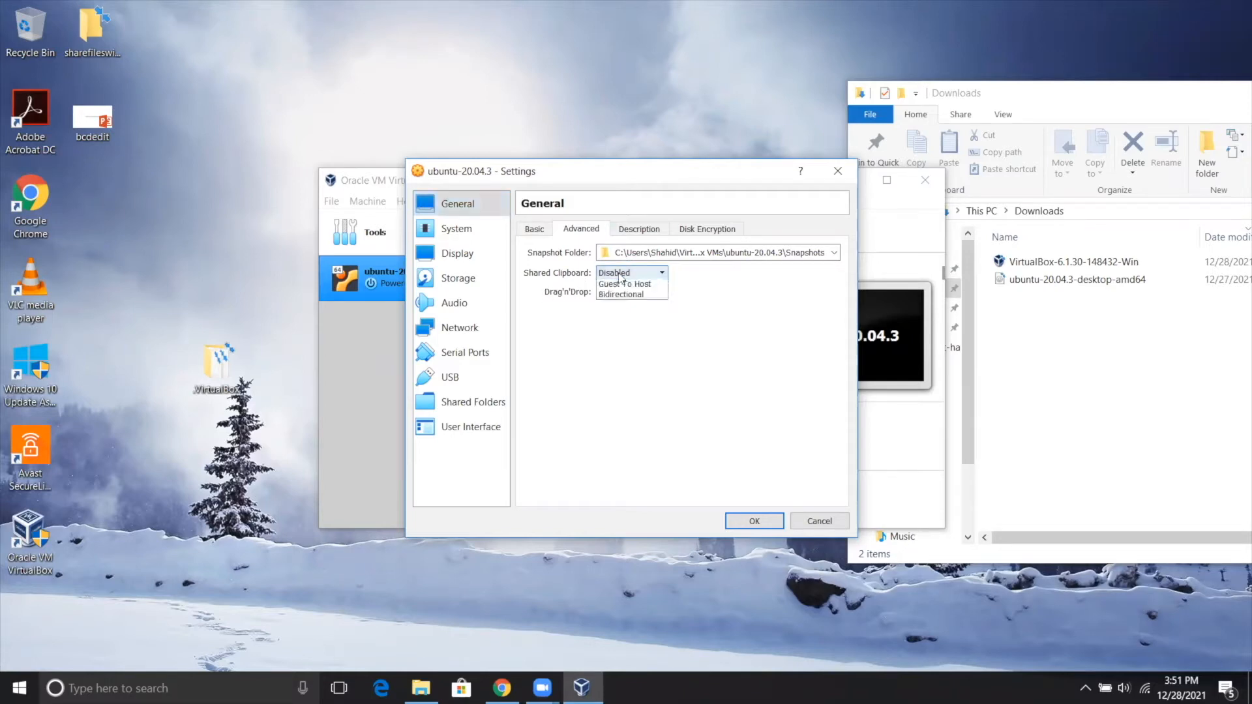
pyautogui.click(624, 318)
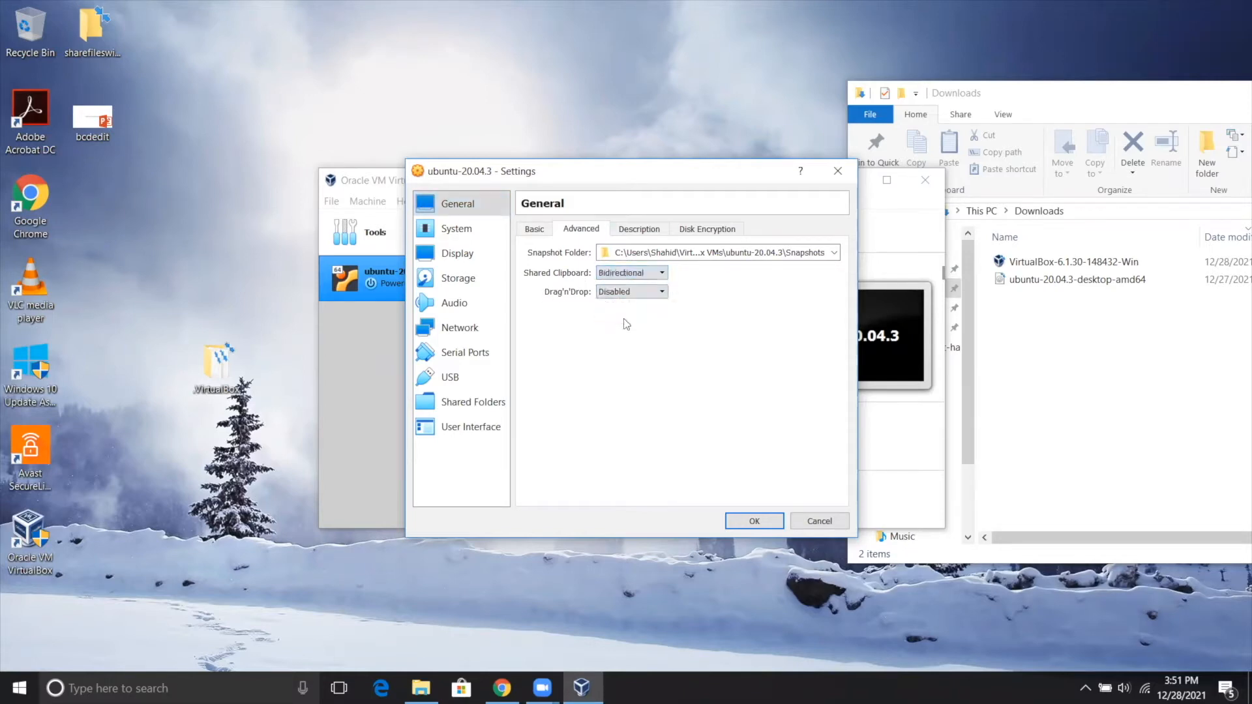
pyautogui.click(621, 294)
pyautogui.click(620, 335)
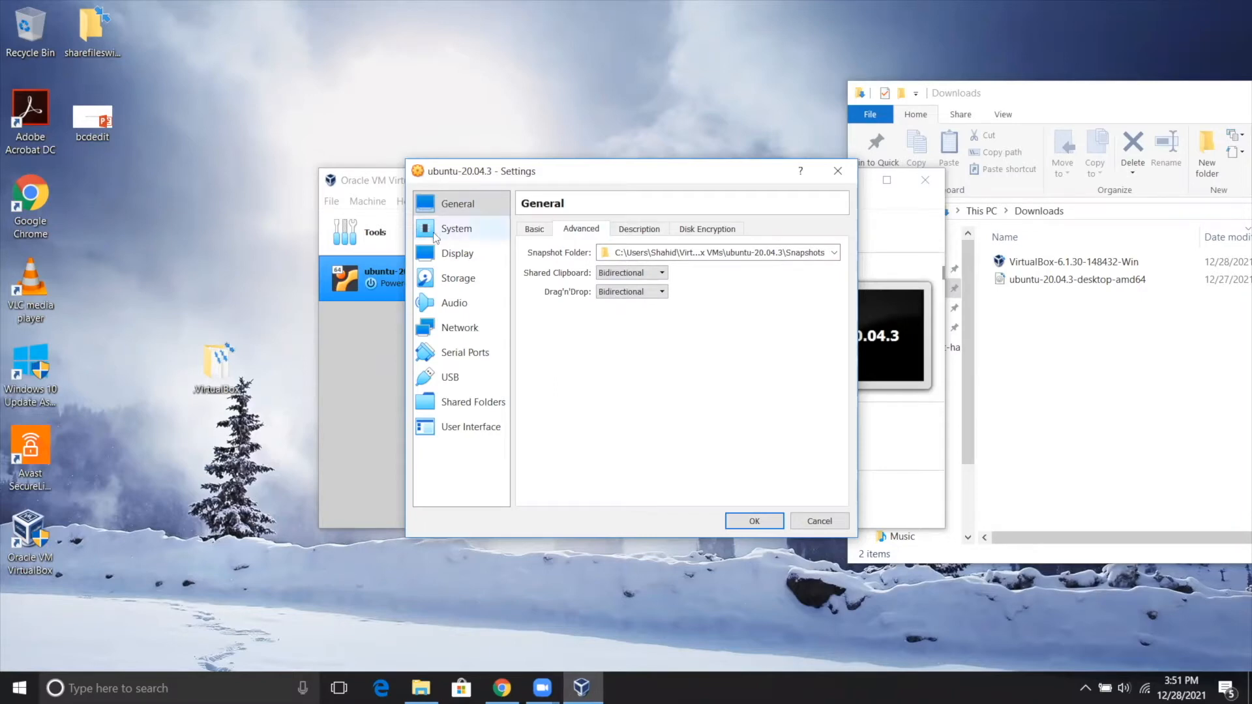
# Look over the description and disk encryption settings, and disable Floppy in the system boot order.
pyautogui.click(638, 230)
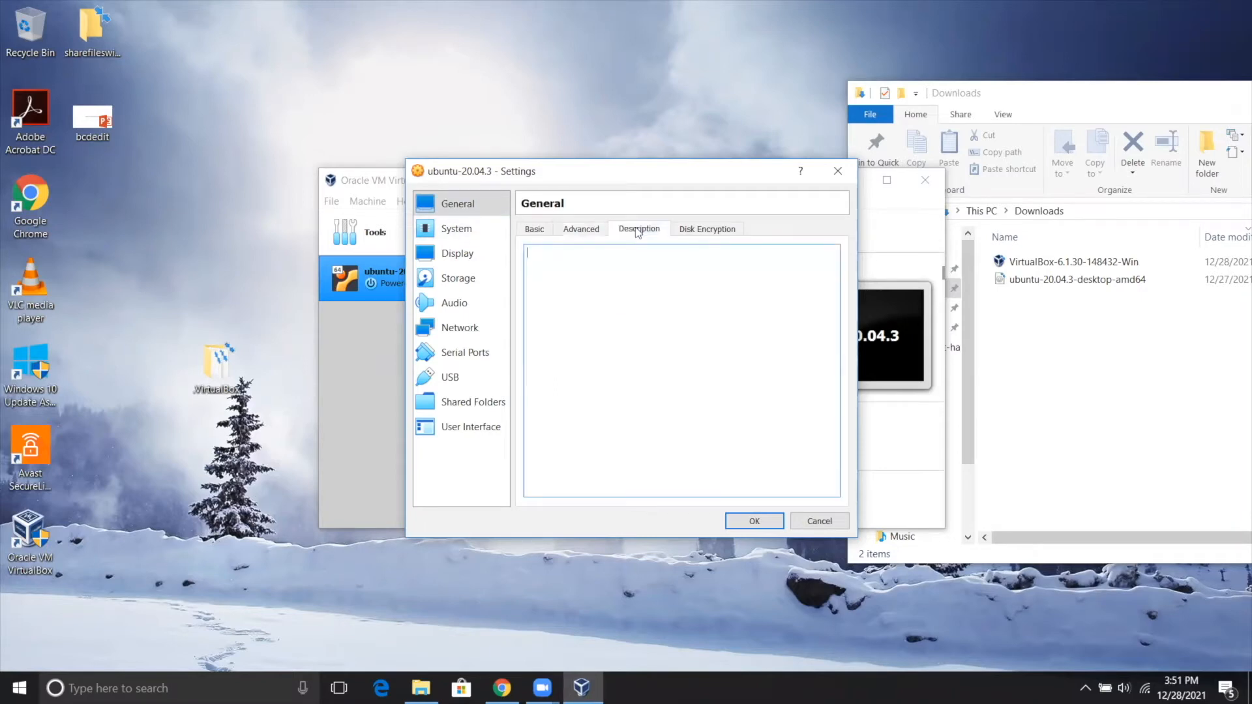
pyautogui.click(690, 233)
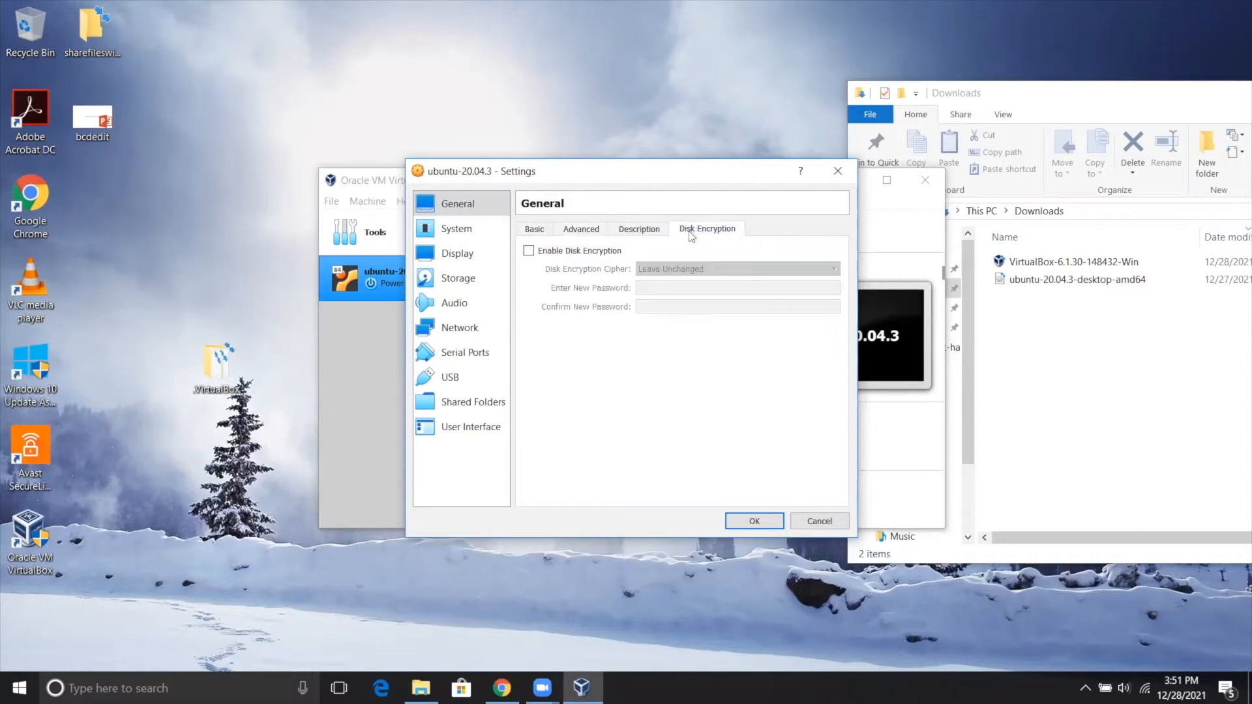
pyautogui.click(454, 231)
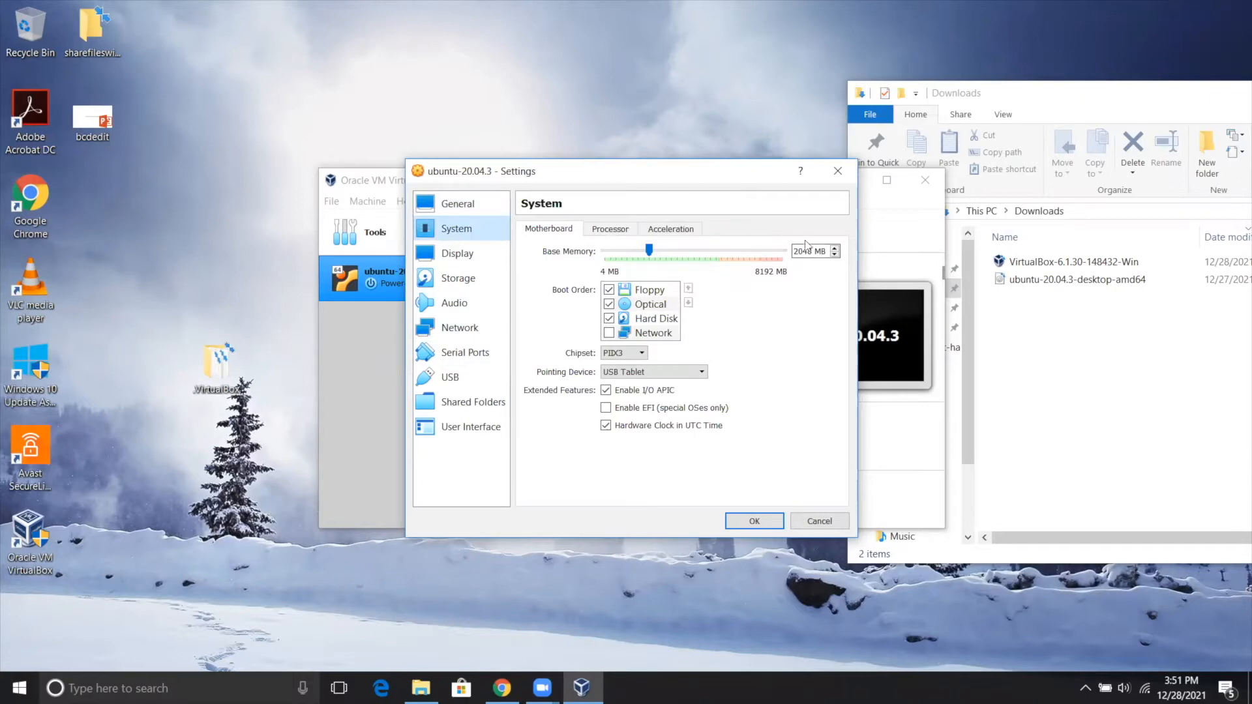
pyautogui.click(608, 290)
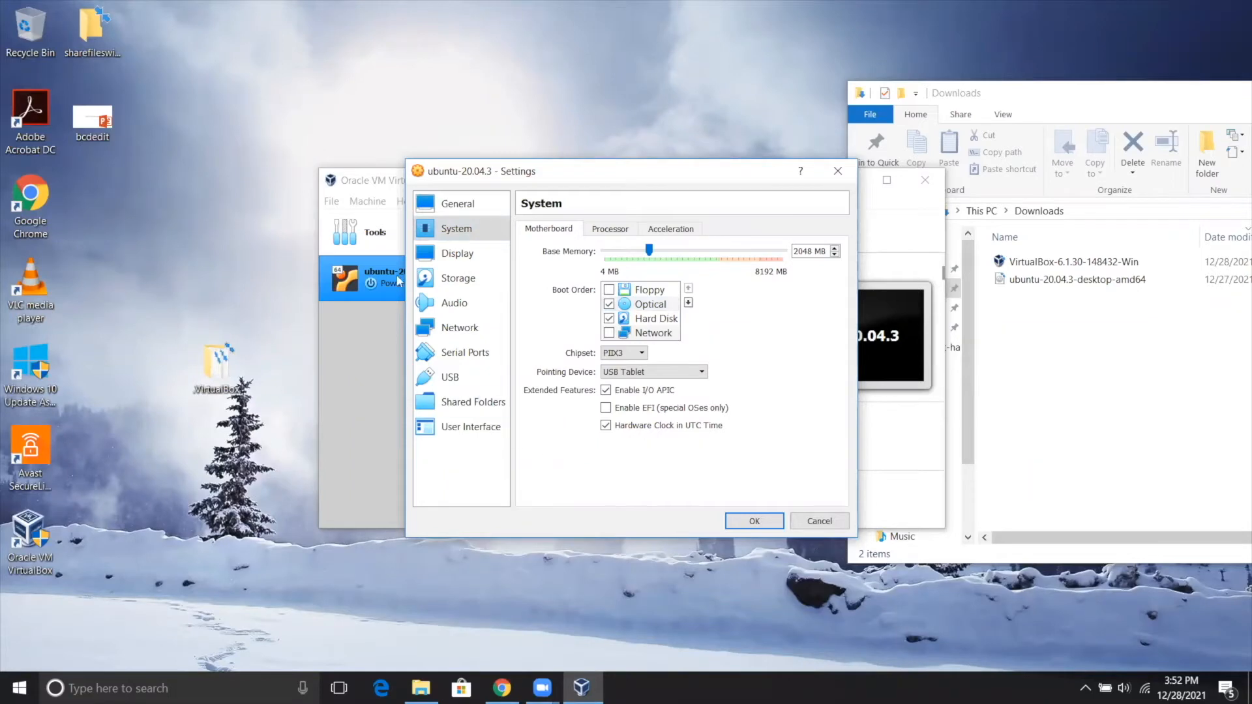
# Allocate 2 processors to the virtual machine and check its acceleration settings.
pyautogui.click(607, 229)
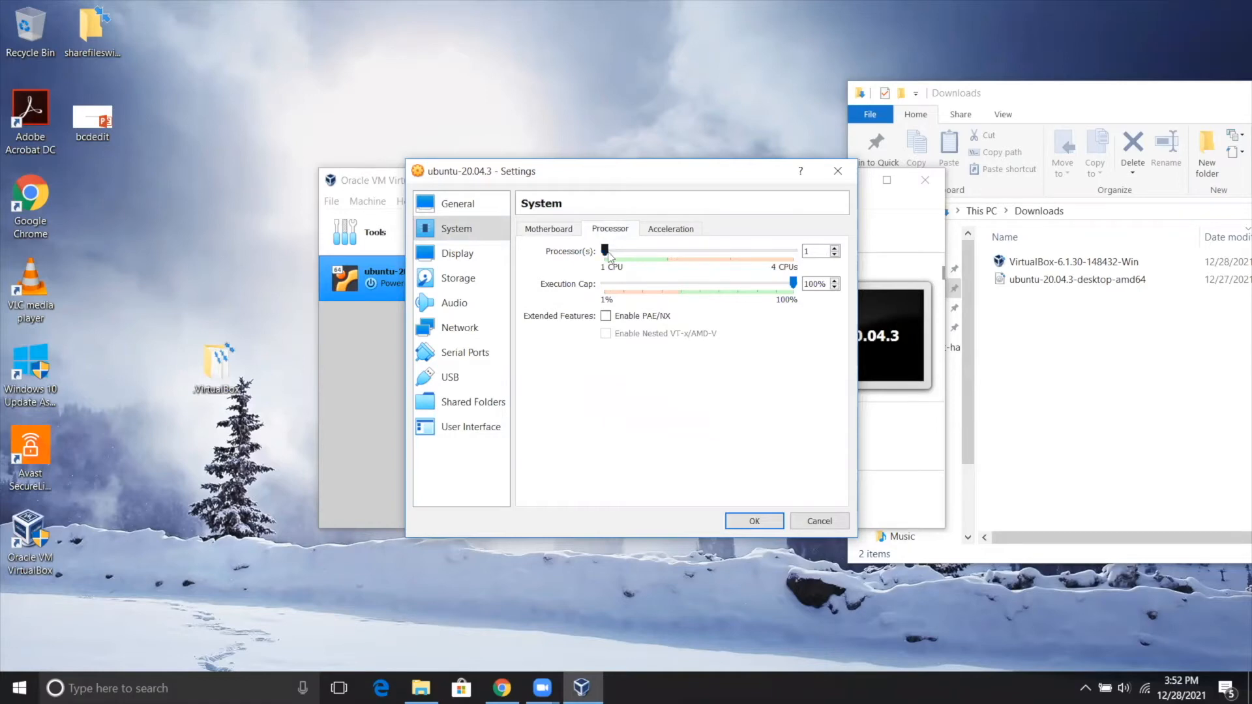
pyautogui.click(665, 251)
pyautogui.click(669, 229)
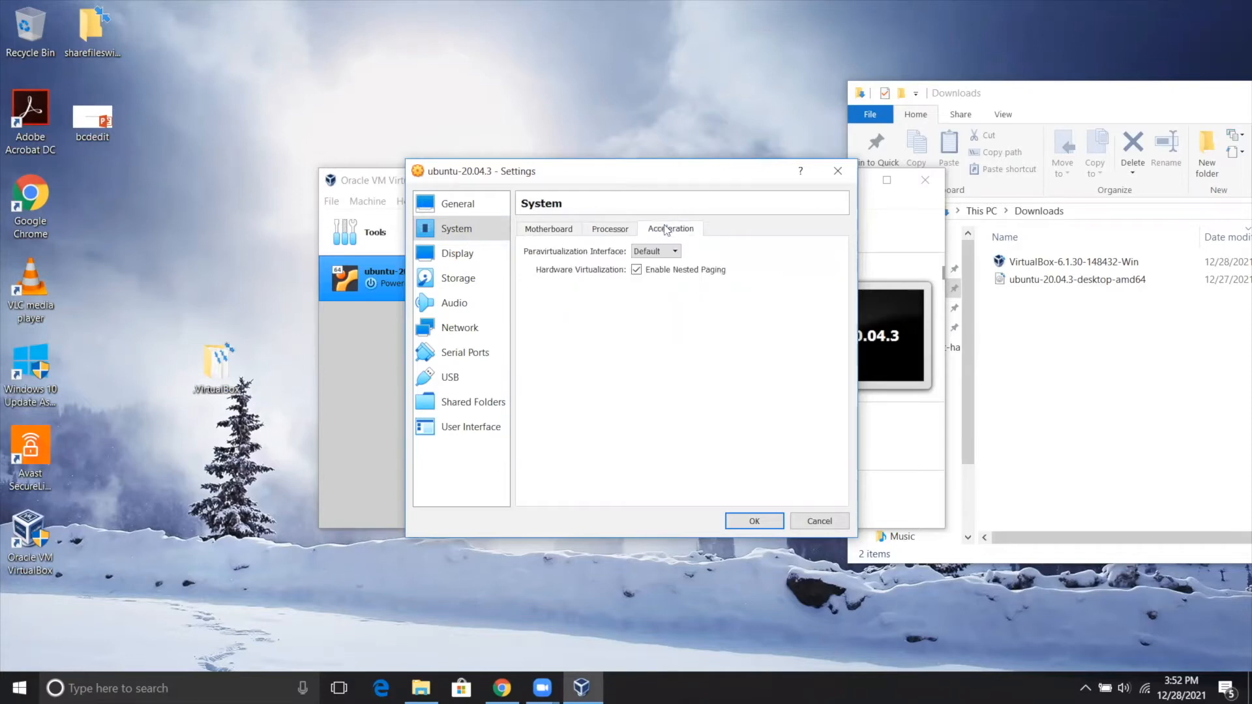
# Raise the virtual machine's video memory to 120 MB and look over the remote display and recording settings.
pyautogui.click(465, 255)
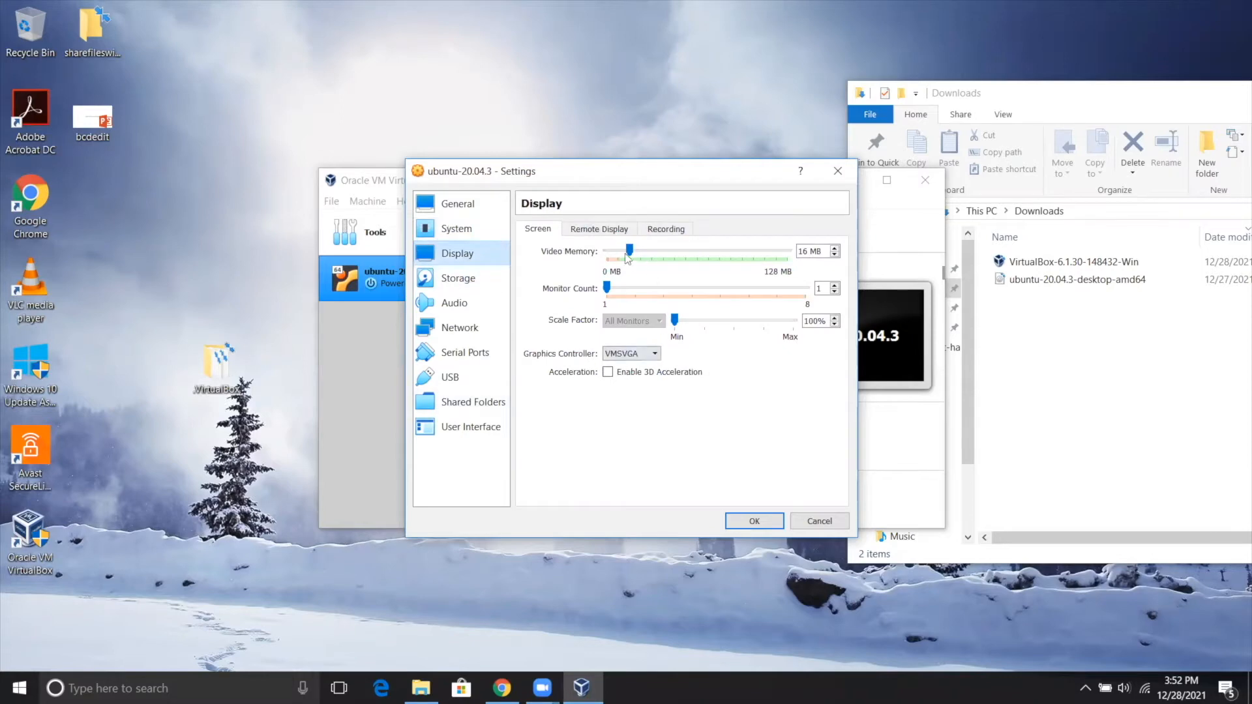
pyautogui.moveTo(630, 251); pyautogui.dragTo(781, 256)
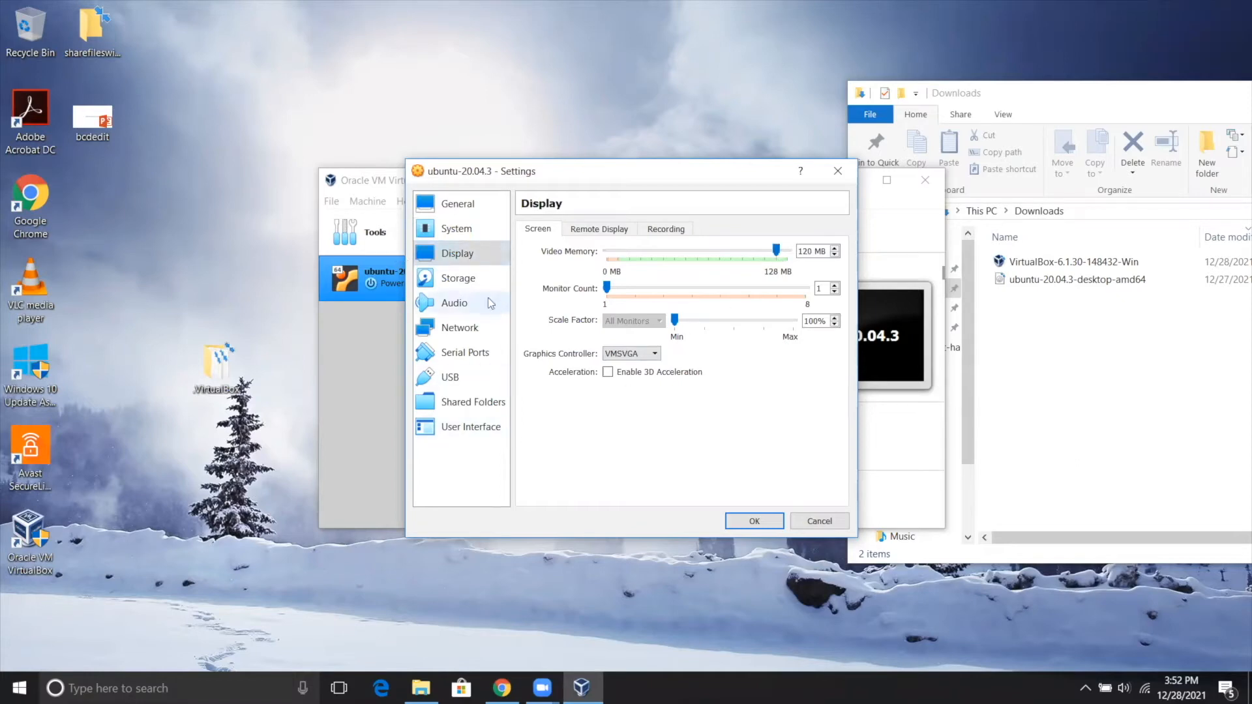
pyautogui.click(609, 230)
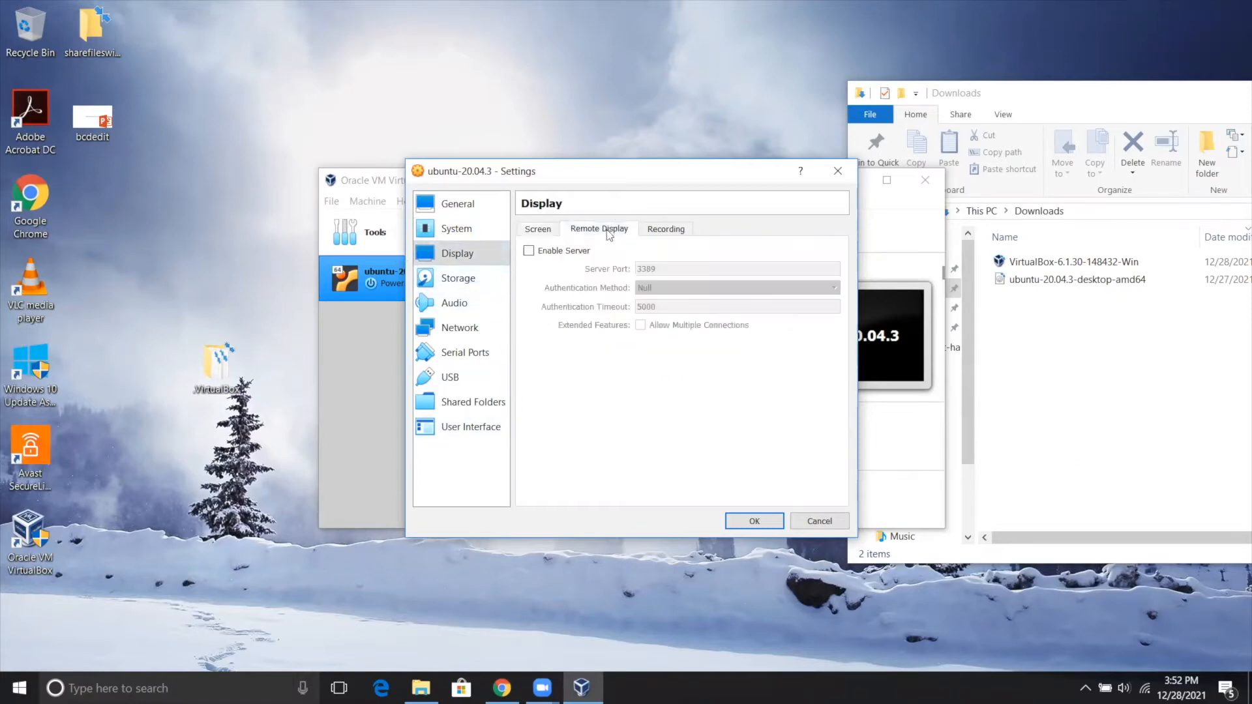
pyautogui.click(676, 237)
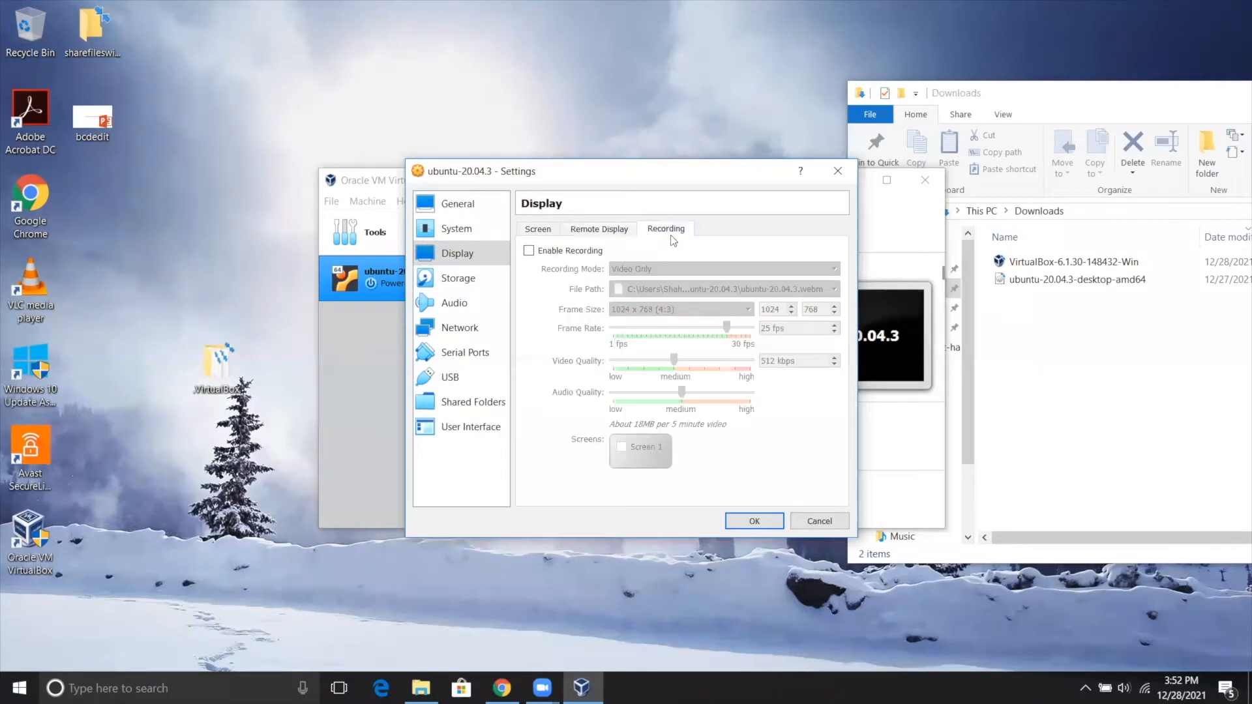
pyautogui.click(547, 228)
# Attach the ubuntu-20.04.3-desktop-amd64 disc image from Downloads to the empty IDE optical drive.
pyautogui.click(459, 280)
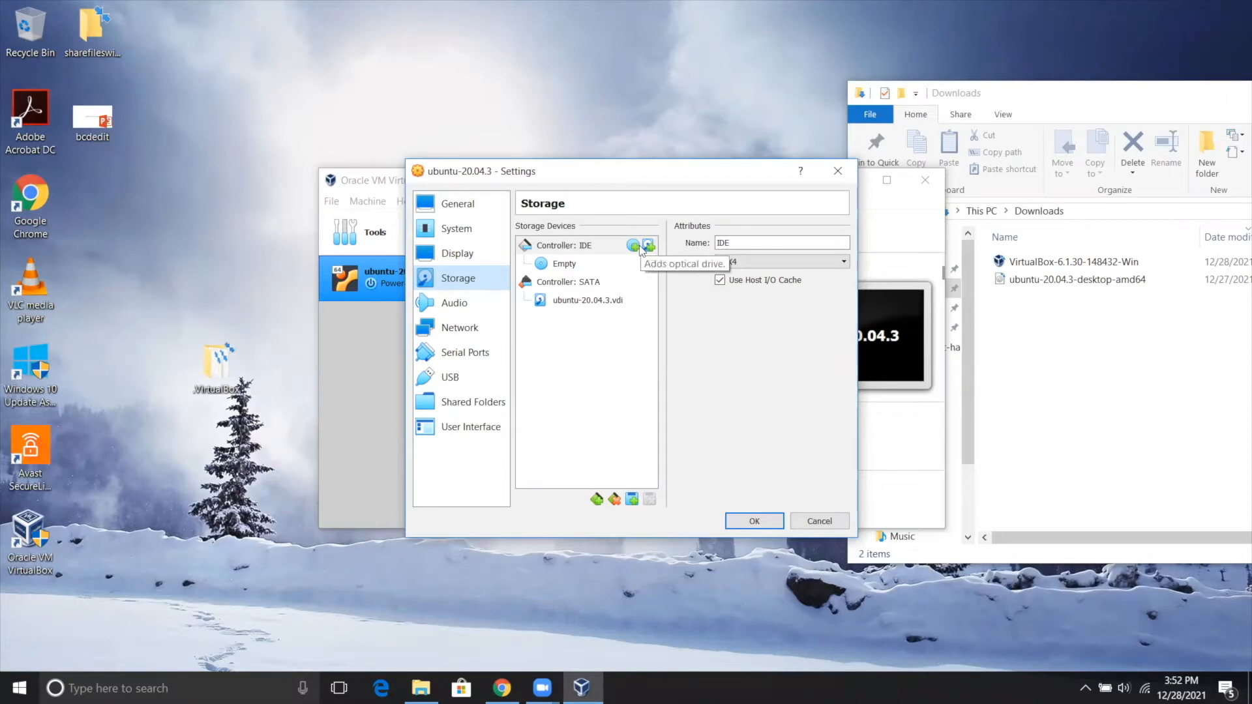
pyautogui.click(563, 264)
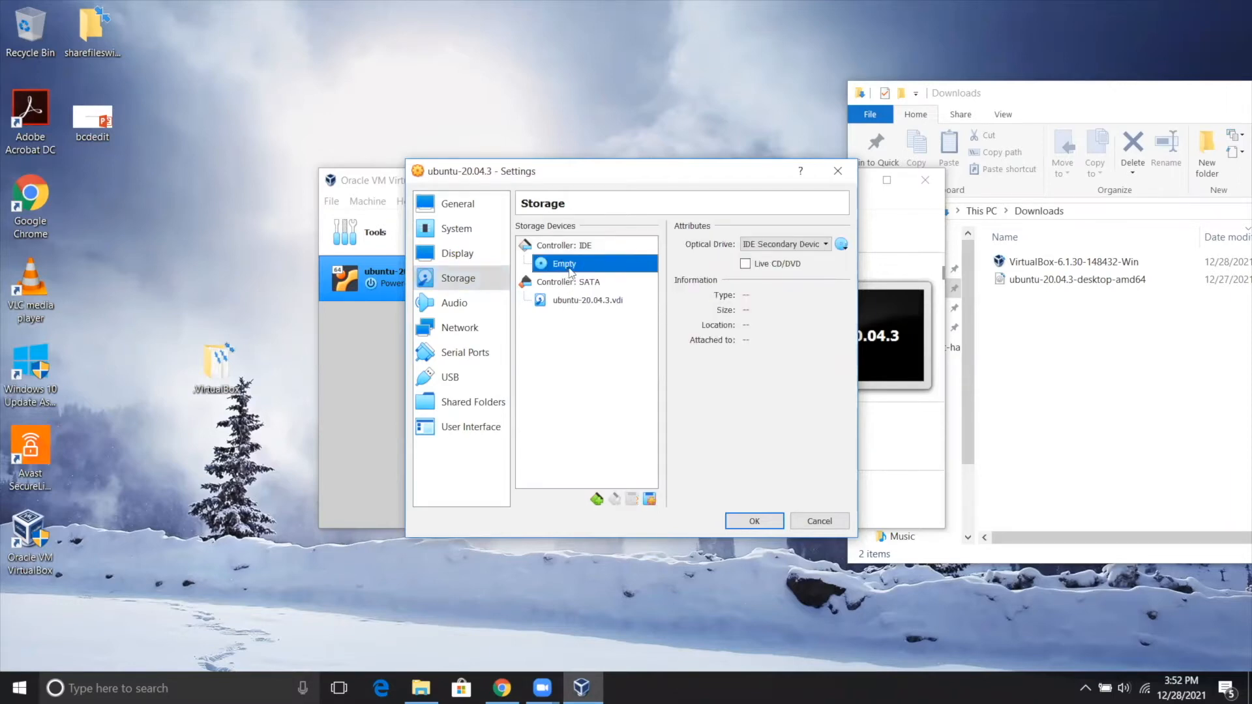
pyautogui.click(841, 244)
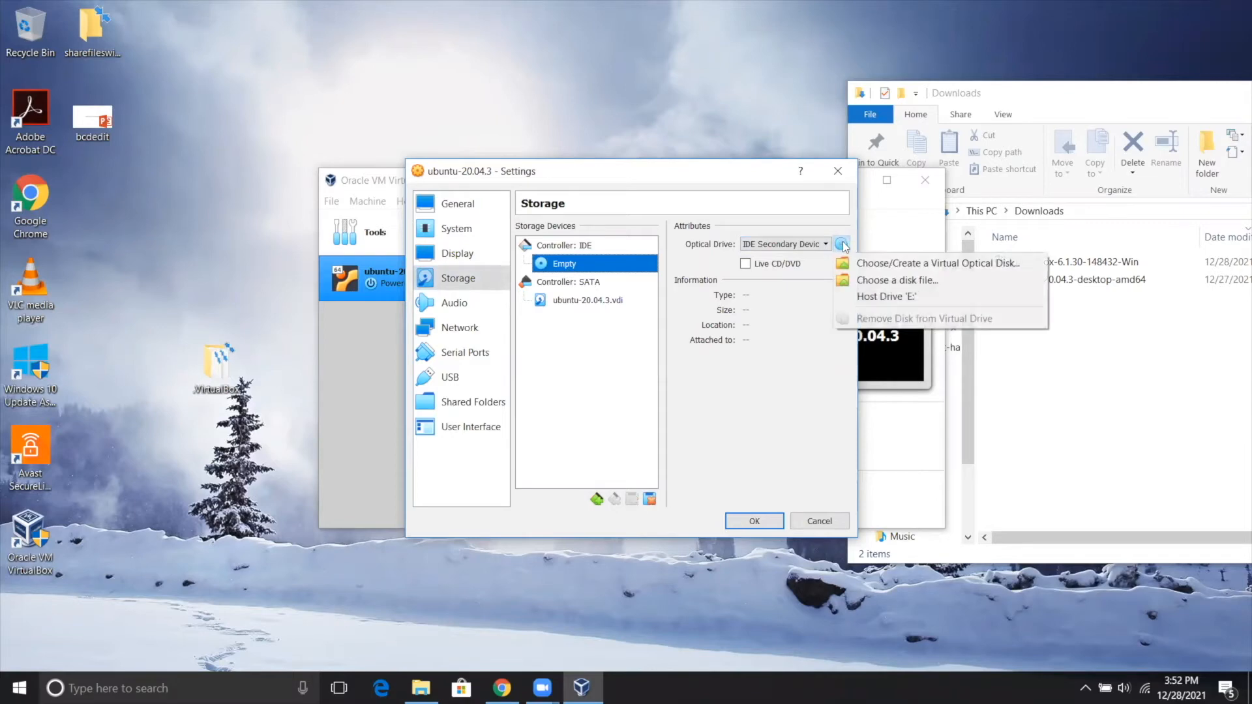
pyautogui.click(876, 282)
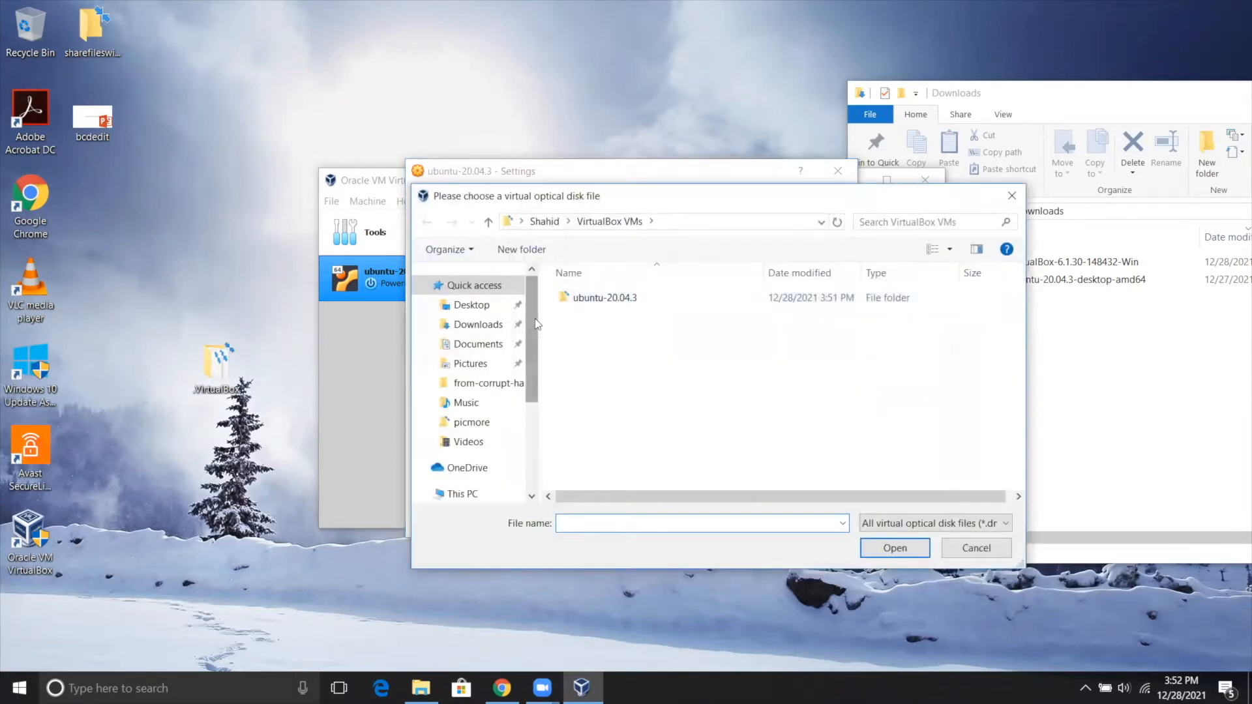
pyautogui.click(480, 324)
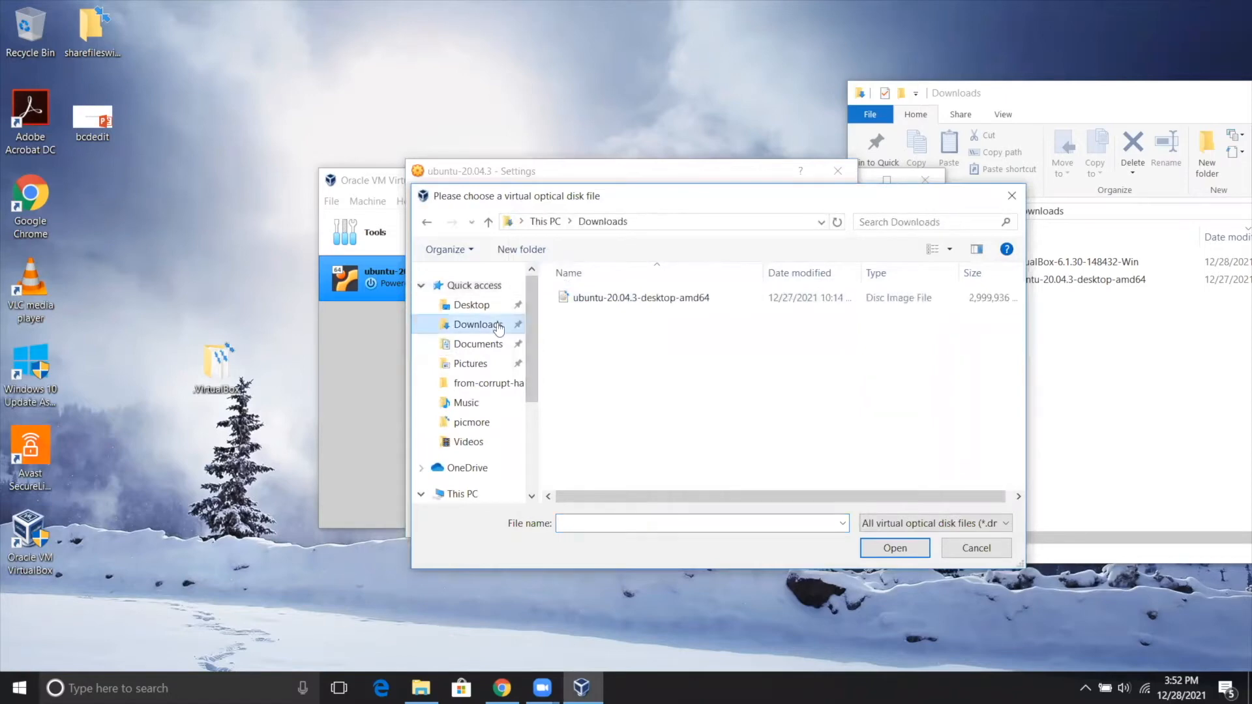
pyautogui.click(628, 302)
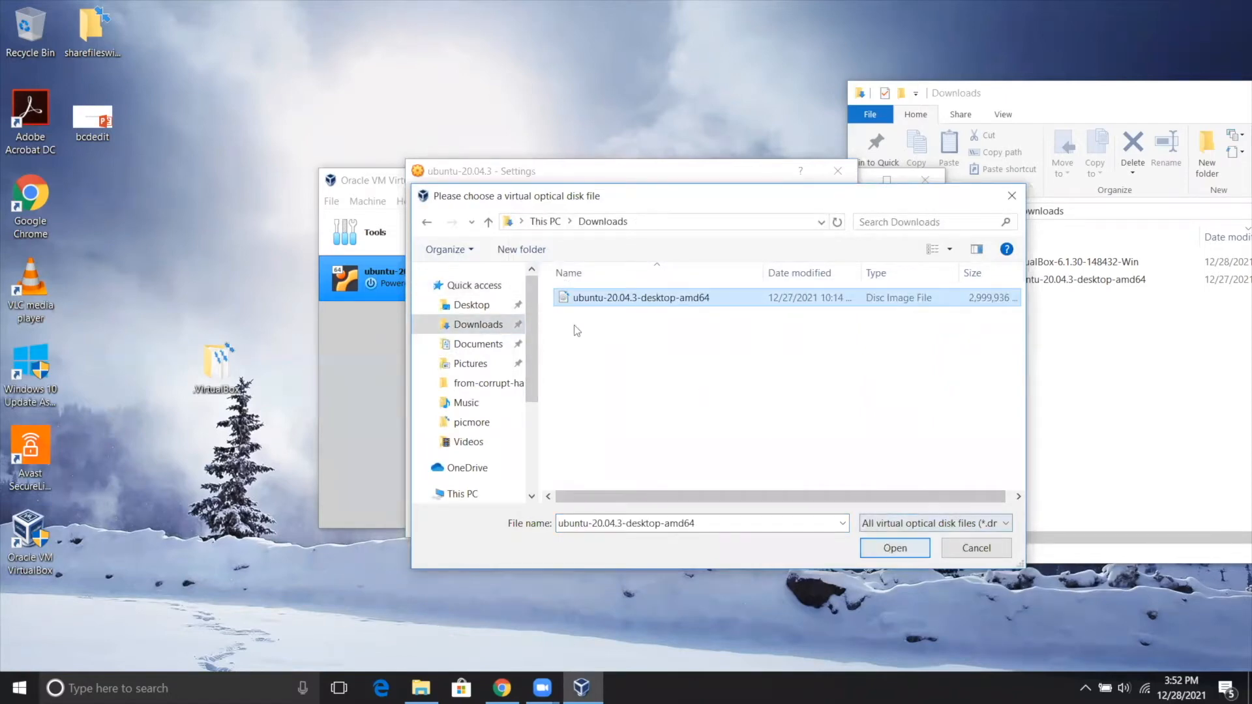
pyautogui.click(892, 550)
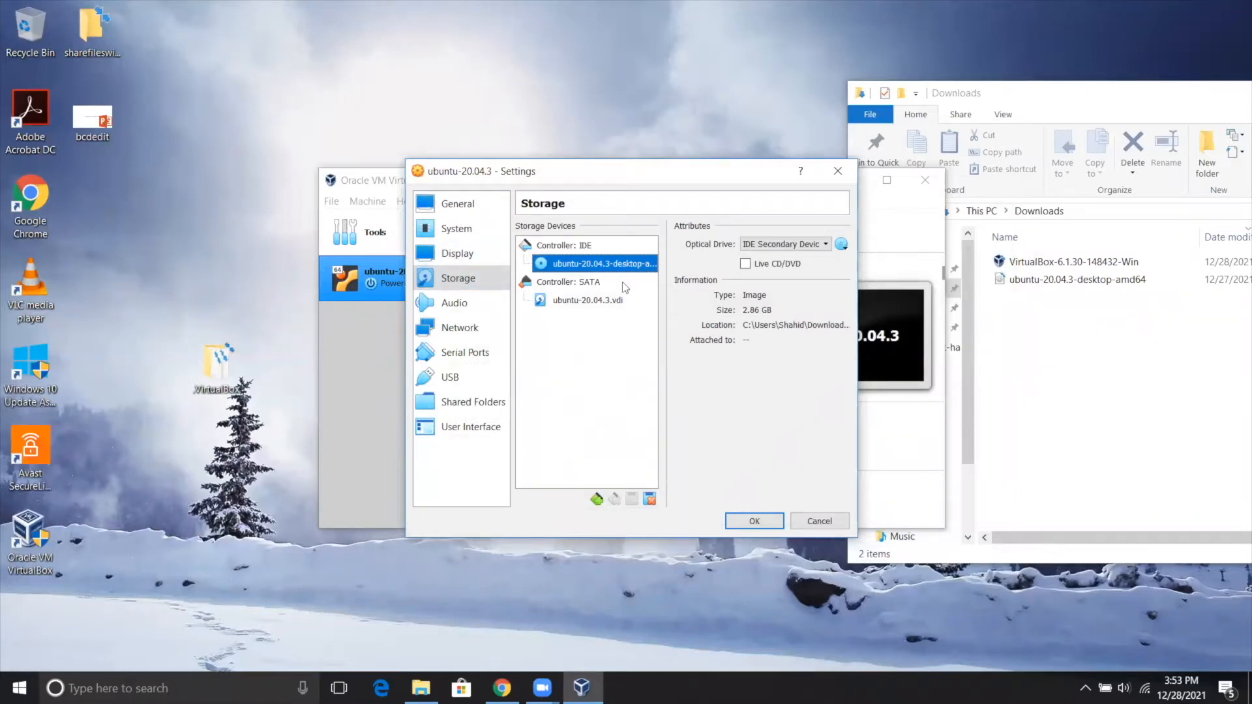
# Review the audio, network, serial port, USB, shared folder and user interface settings, and save the virtual machine's configuration.
pyautogui.click(460, 303)
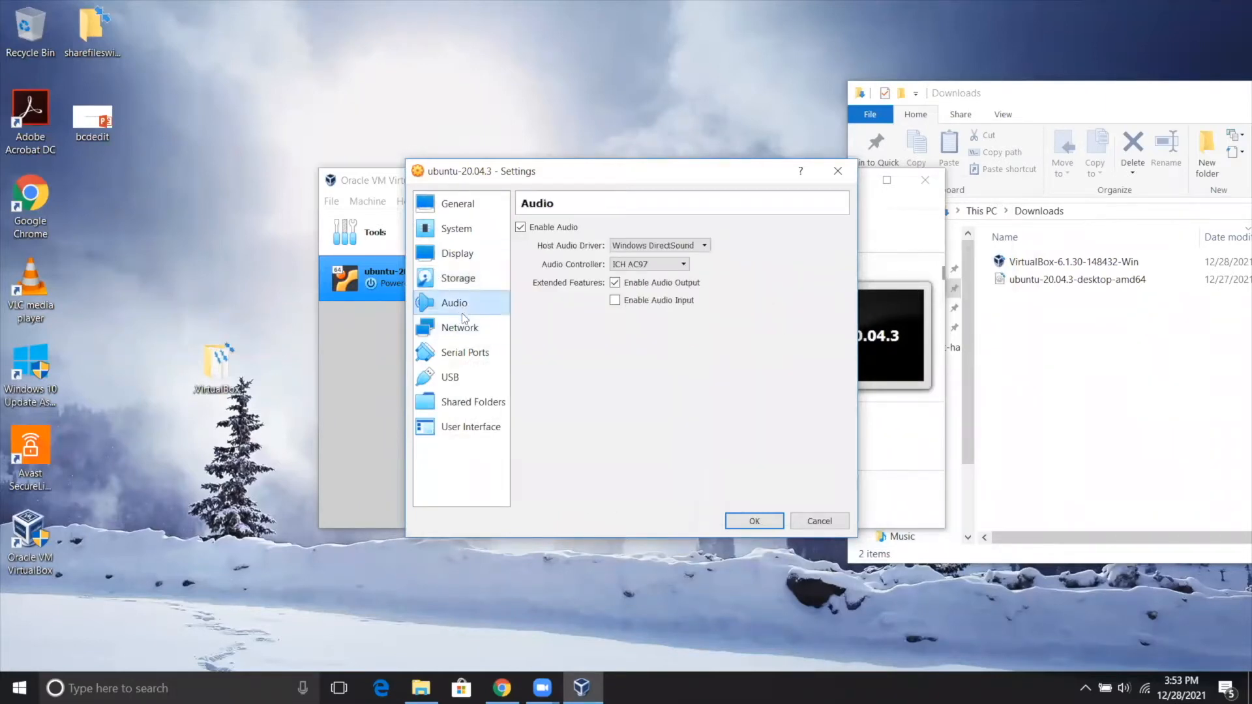
pyautogui.click(468, 329)
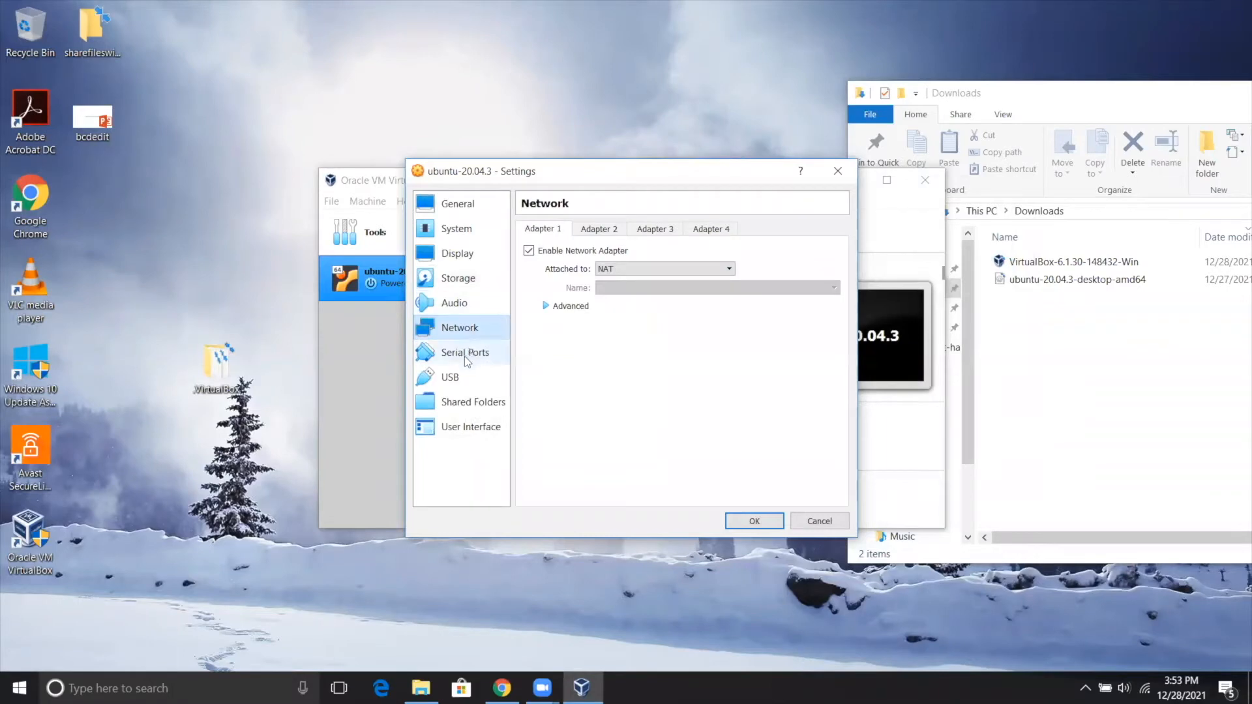
pyautogui.click(469, 356)
pyautogui.click(455, 380)
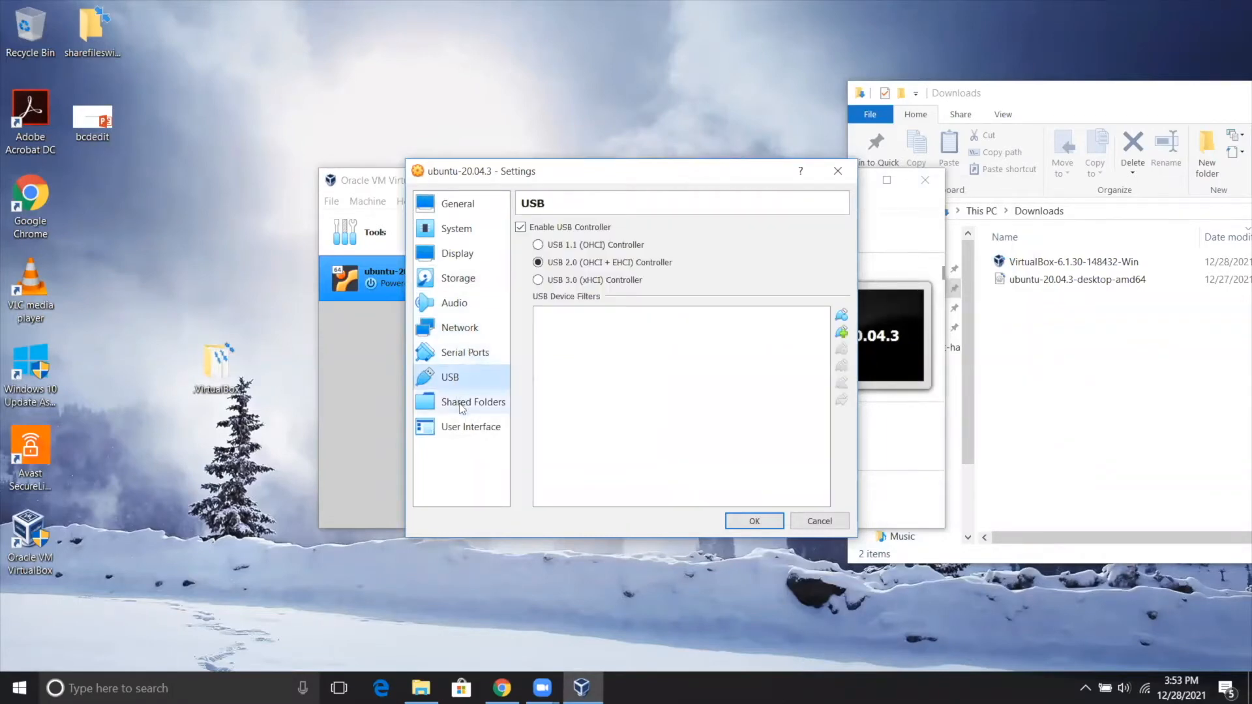
pyautogui.click(459, 405)
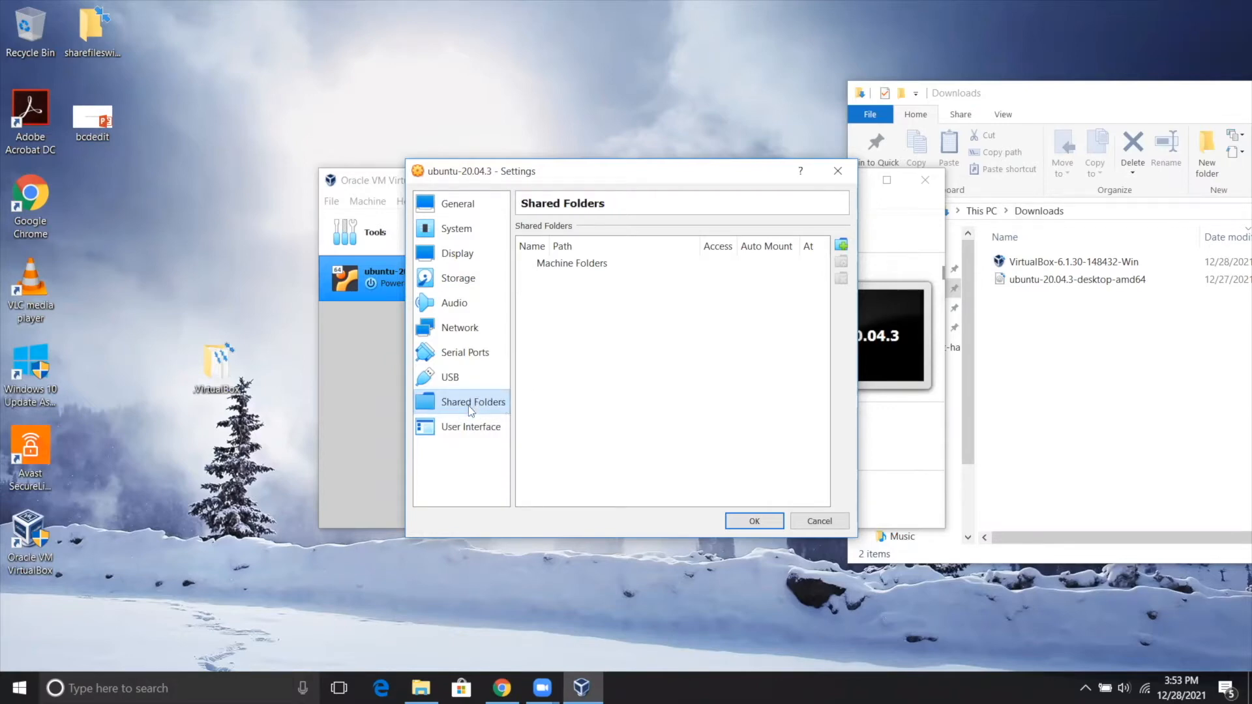
pyautogui.click(459, 427)
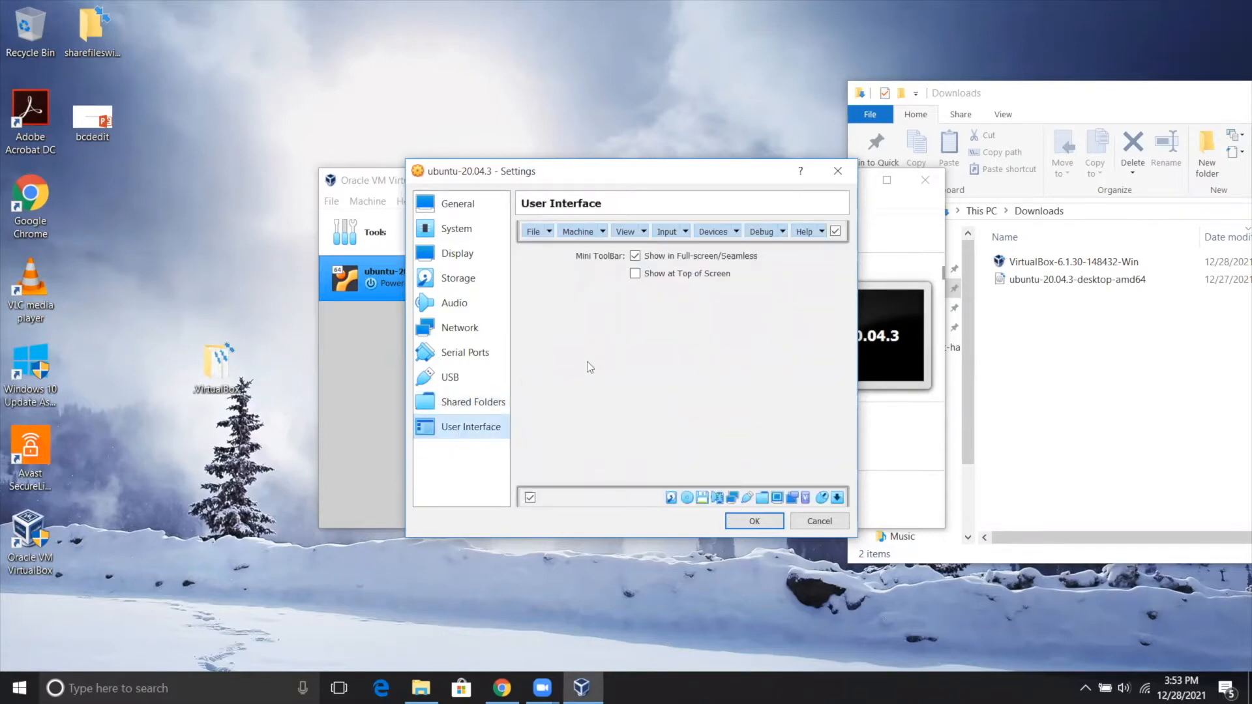
pyautogui.click(743, 522)
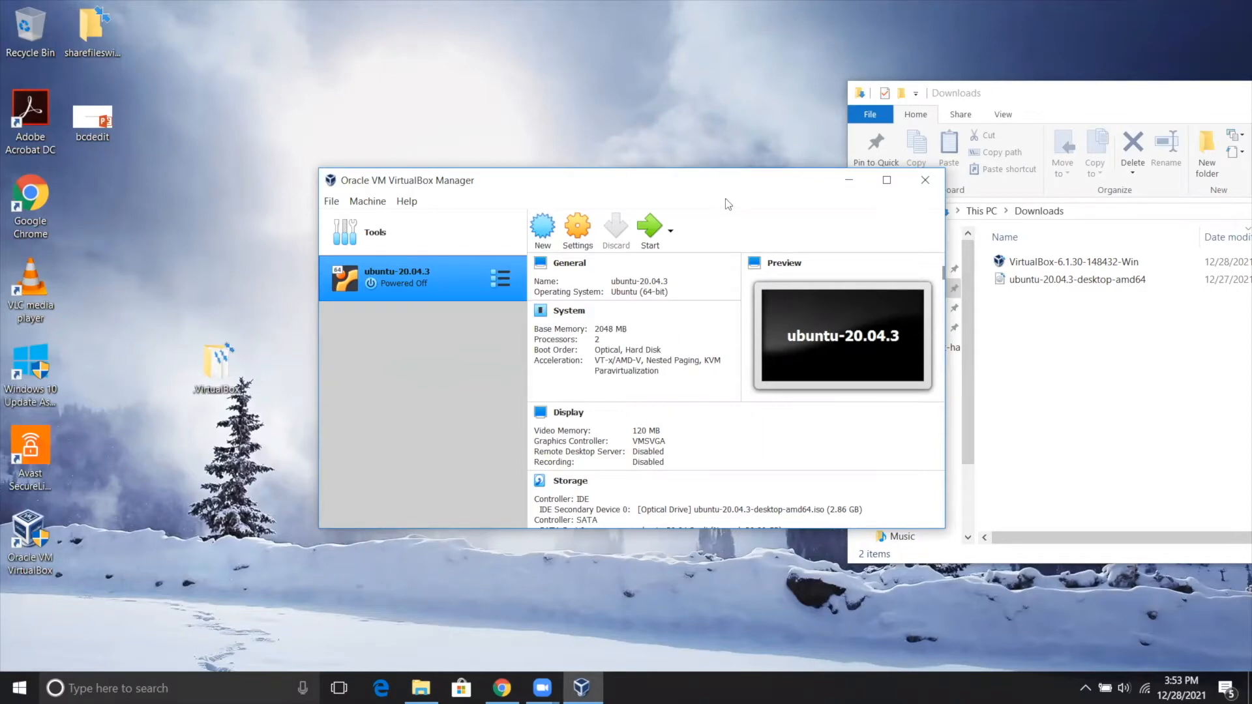
# Start the ubuntu-20.04.3 virtual machine and begin installing Ubuntu in English with the English (US) keyboard layout.
pyautogui.moveTo(730, 188); pyautogui.dragTo(638, 180)
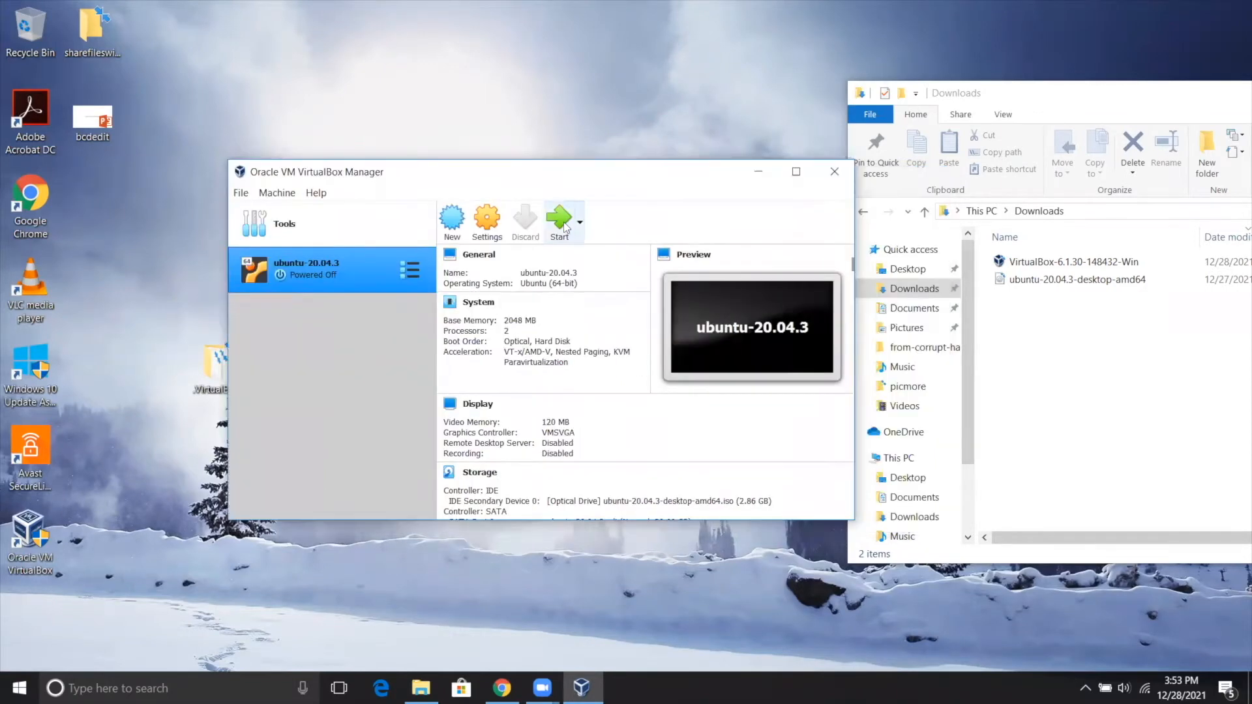
pyautogui.click(562, 225)
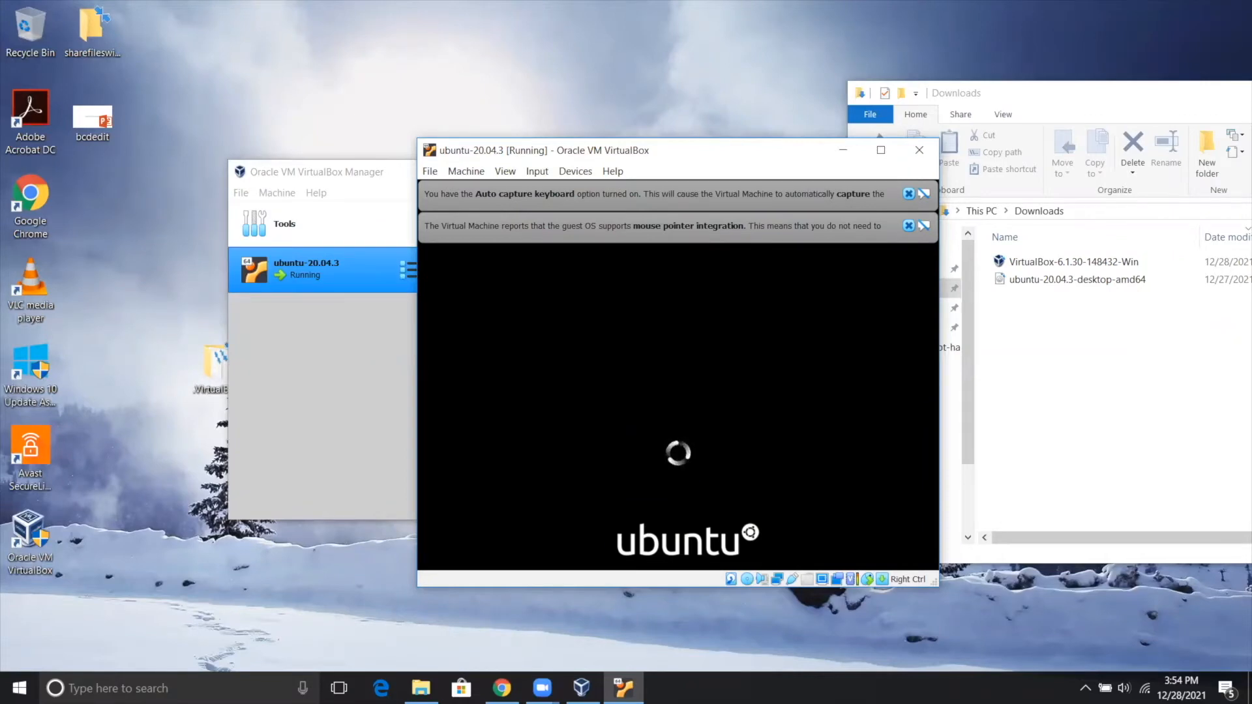
pyautogui.click(583, 82)
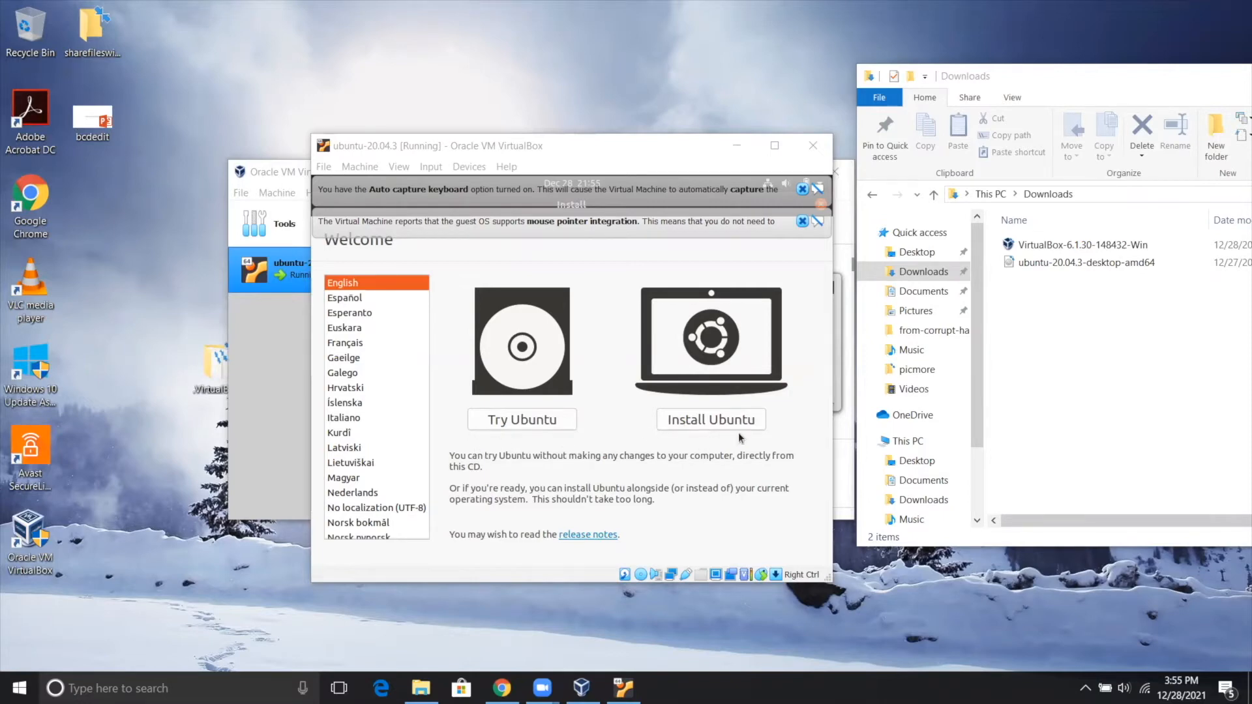
pyautogui.click(711, 421)
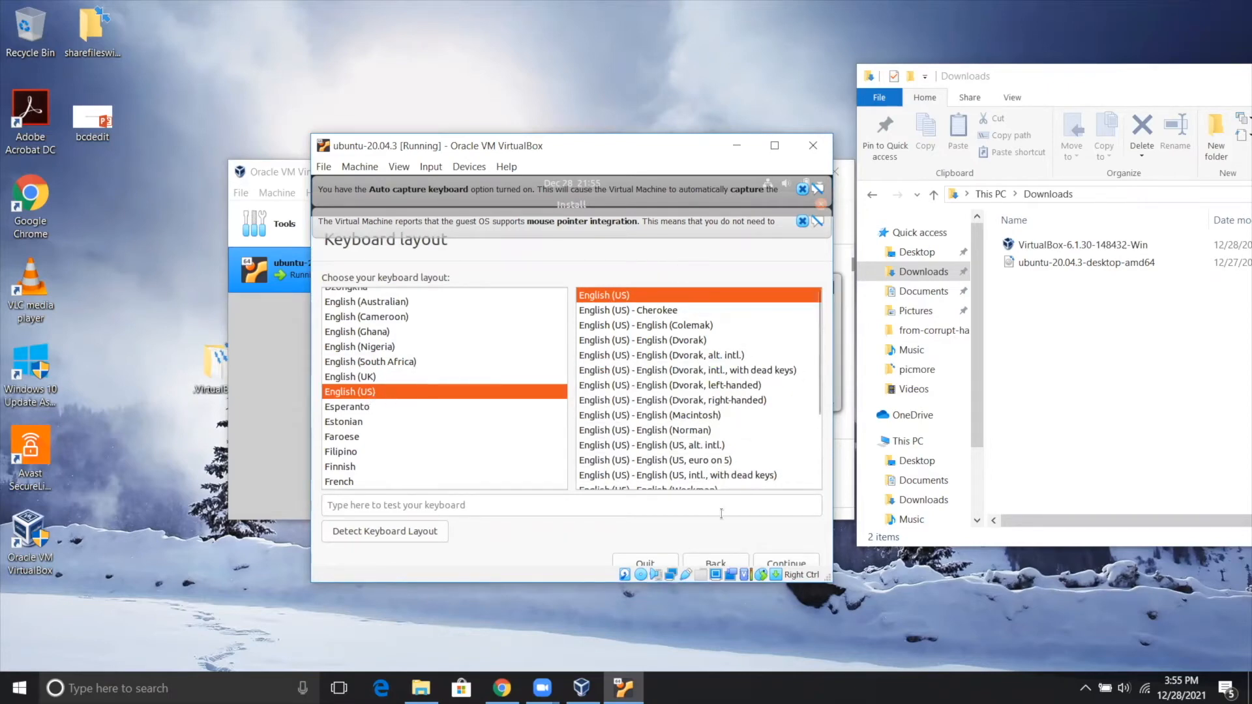
pyautogui.click(782, 561)
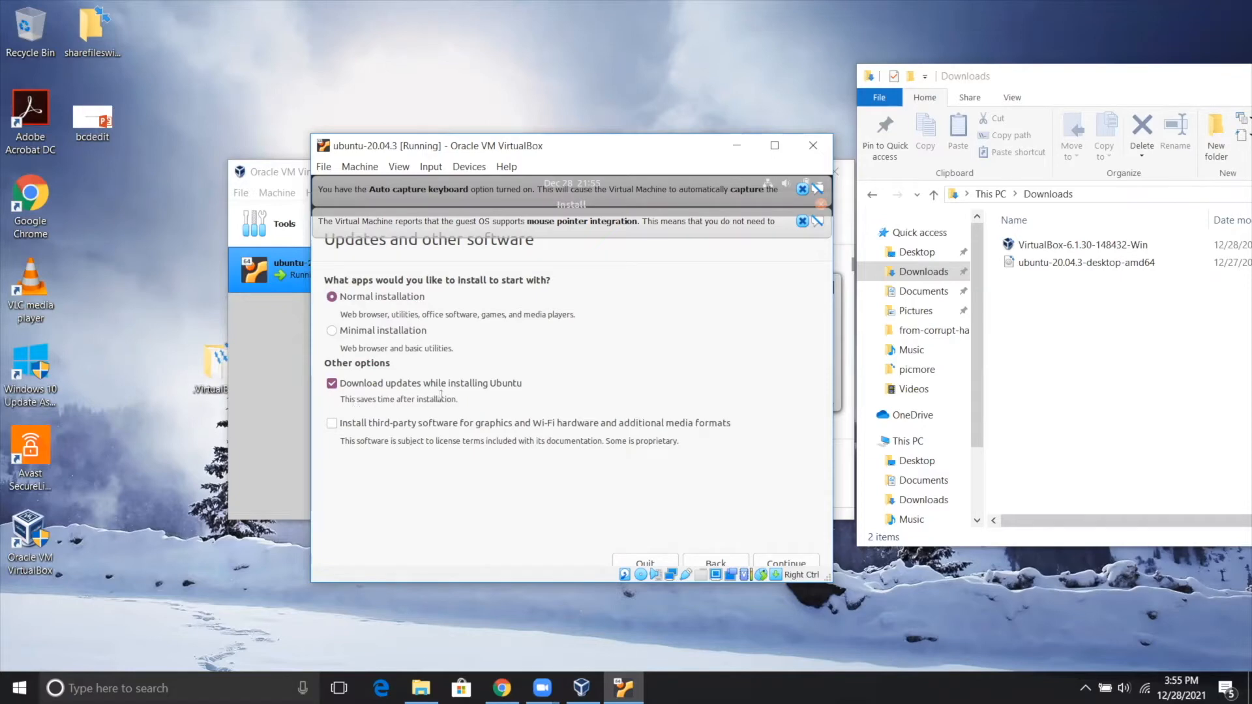
# Set the update download and third-party software options for a normal installation and continue.
pyautogui.click(332, 385)
pyautogui.click(332, 424)
pyautogui.click(774, 565)
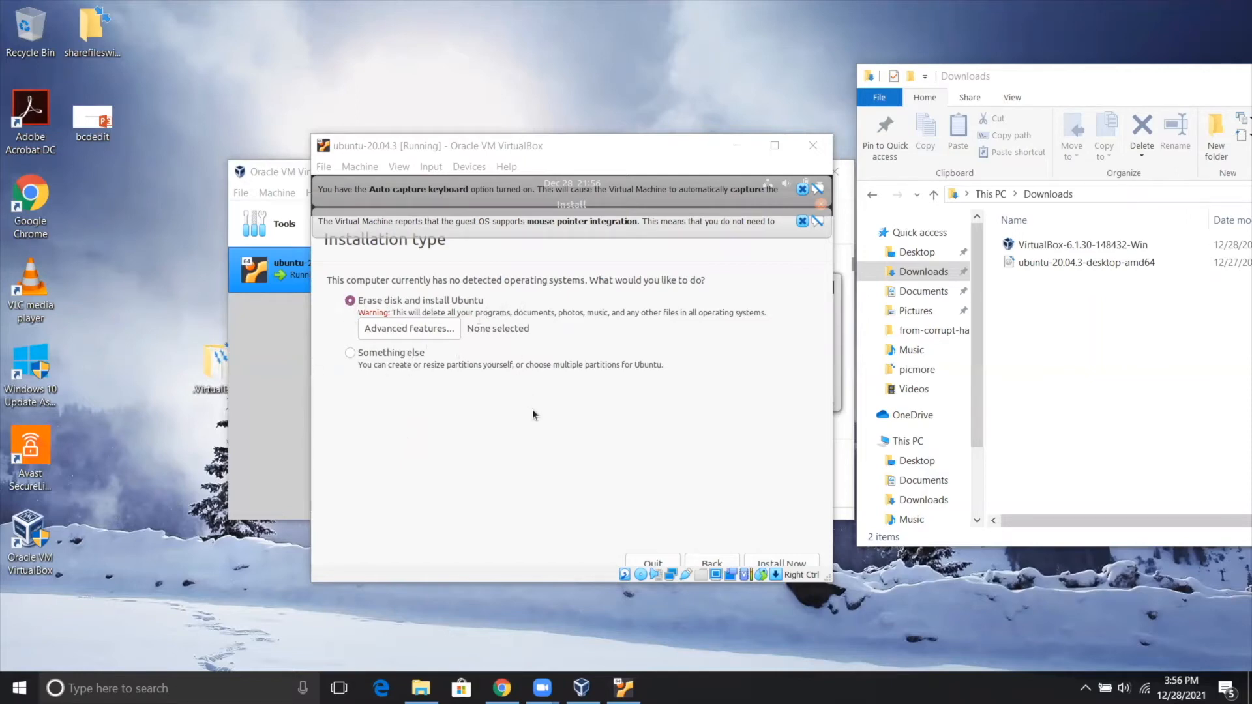
# Install Ubuntu with the erase disk option, accept writing the changes to disk, and set the location to Chicago.
pyautogui.click(770, 561)
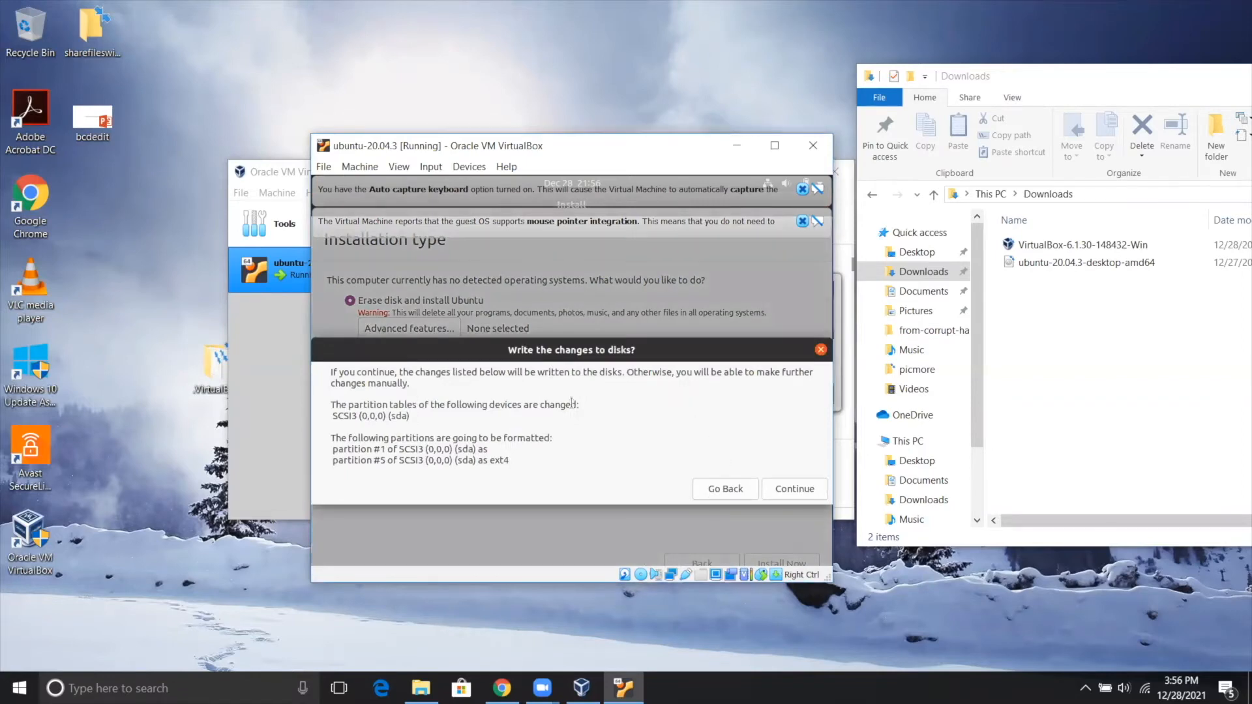
pyautogui.click(789, 490)
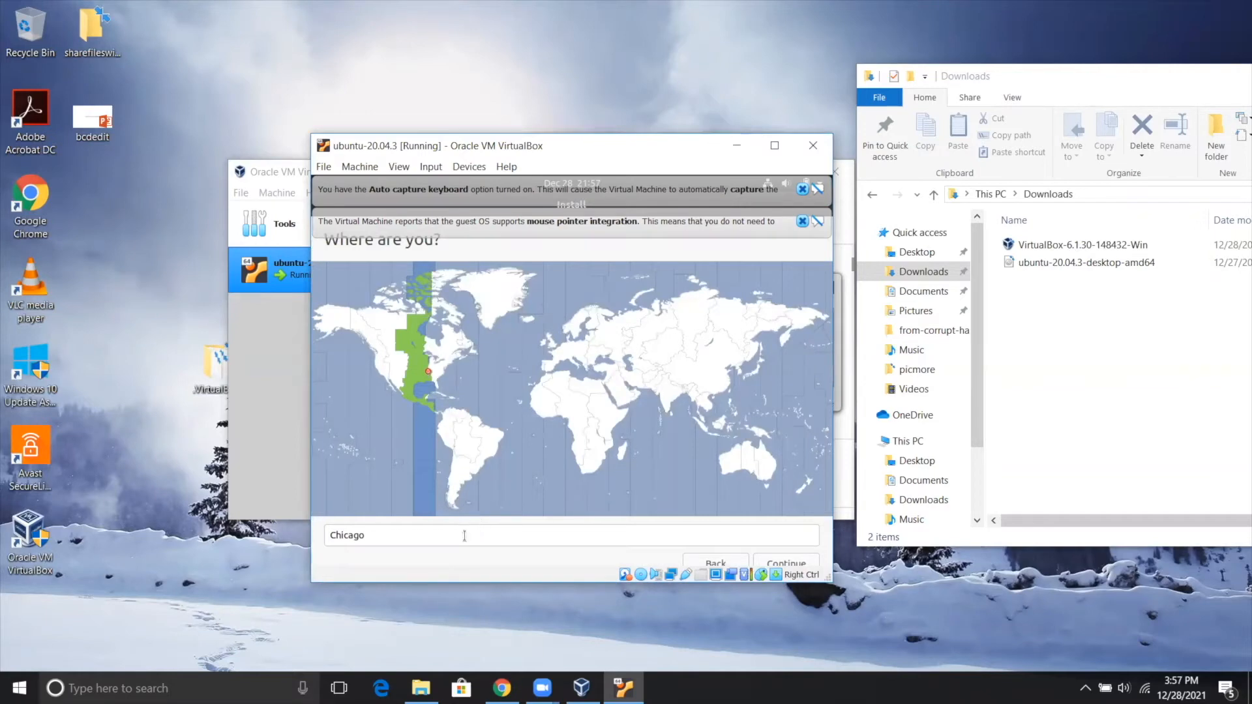
pyautogui.click(430, 368)
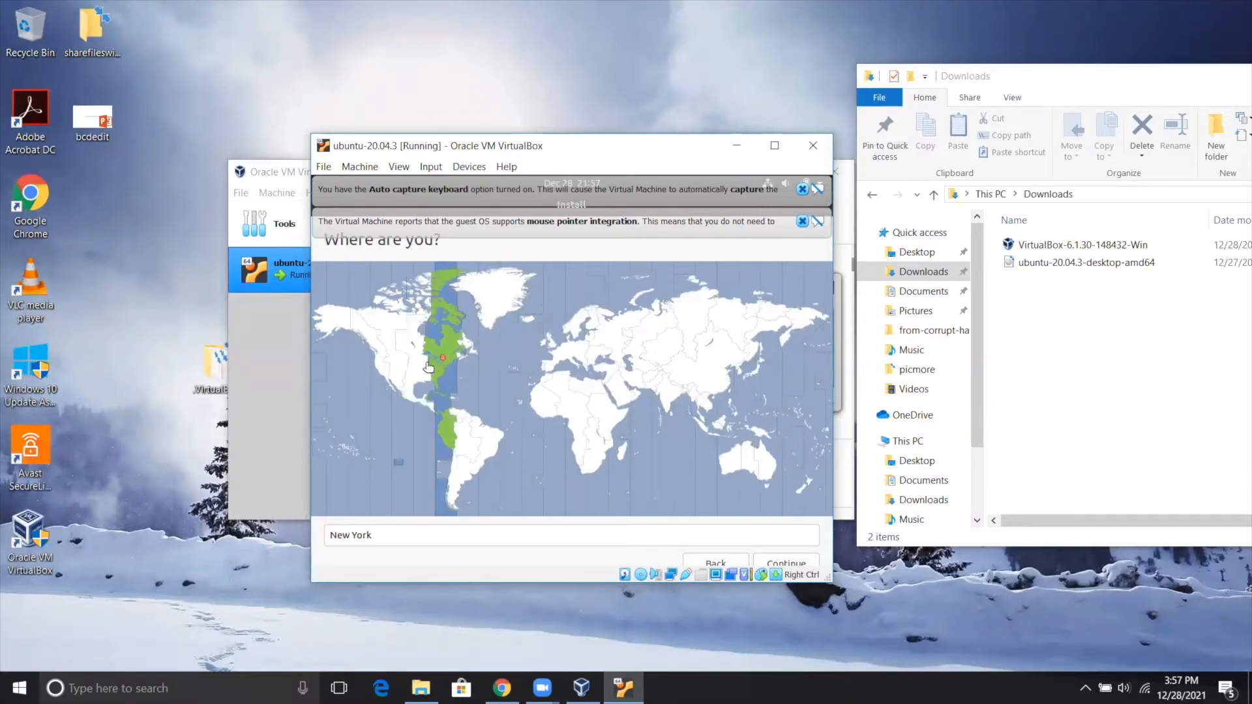
pyautogui.click(429, 369)
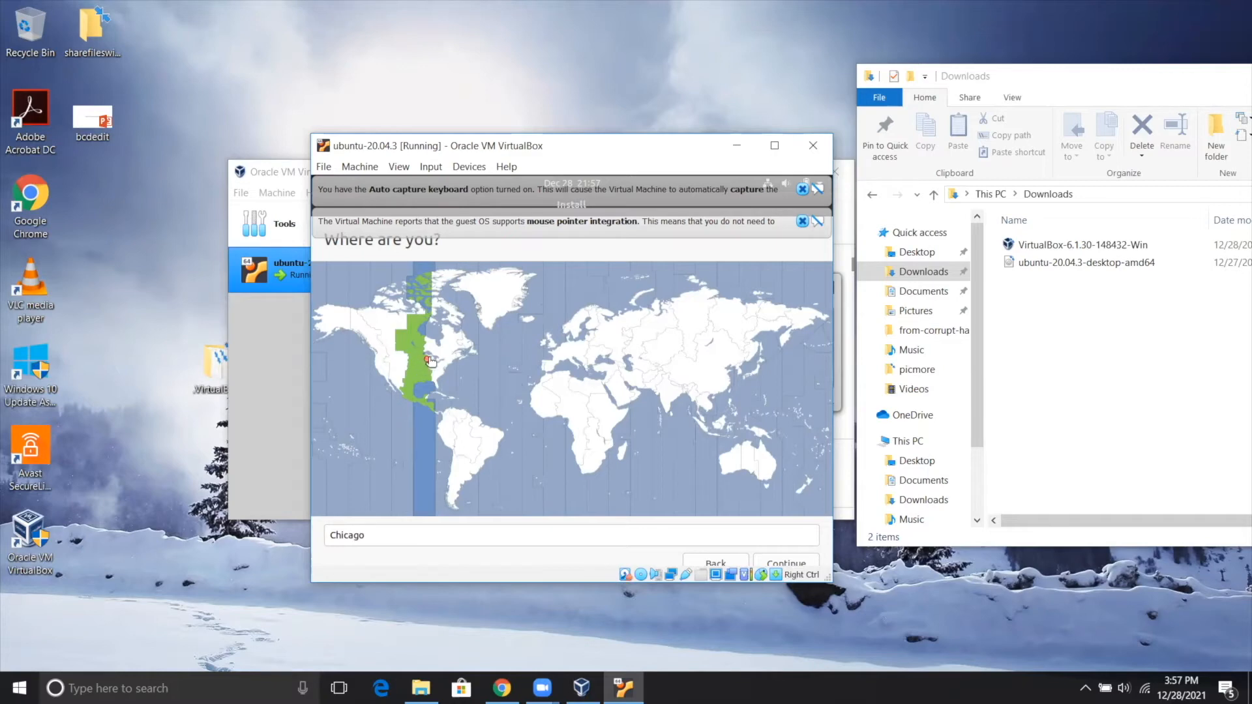
pyautogui.click(787, 563)
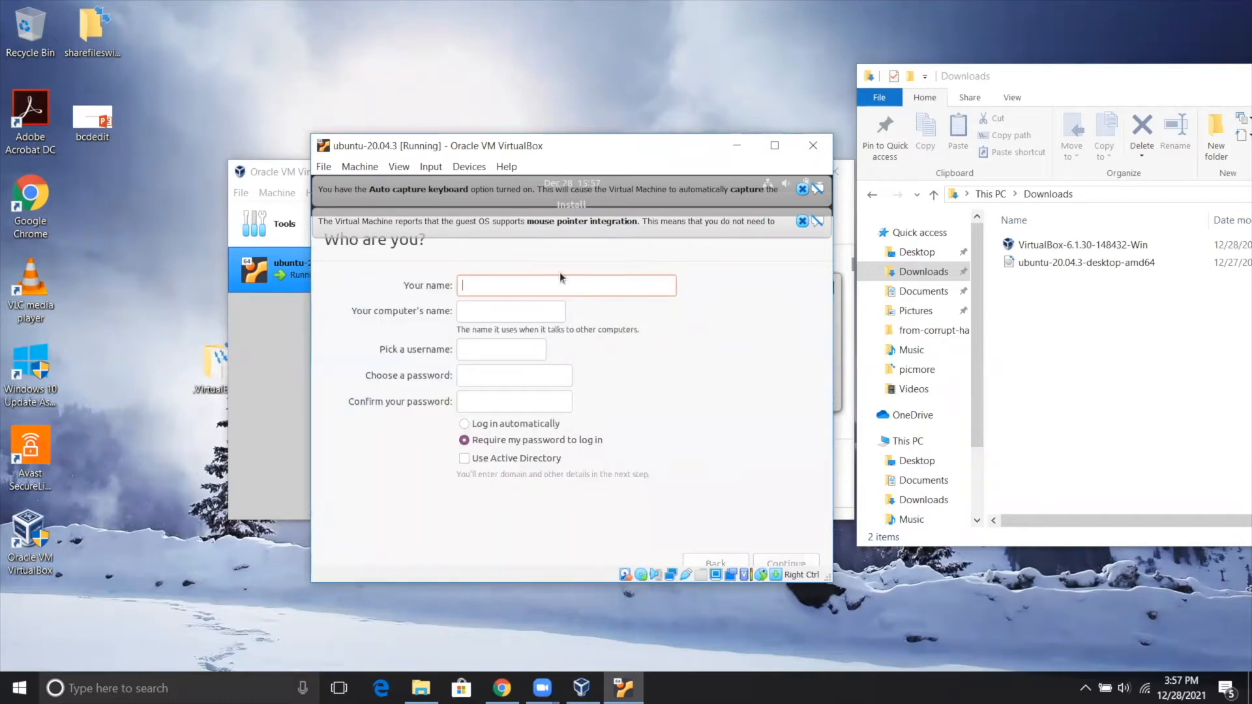
# Fill in the user's name for the Ubuntu account, and enter and confirm the account password.
pyautogui.write('Ro')
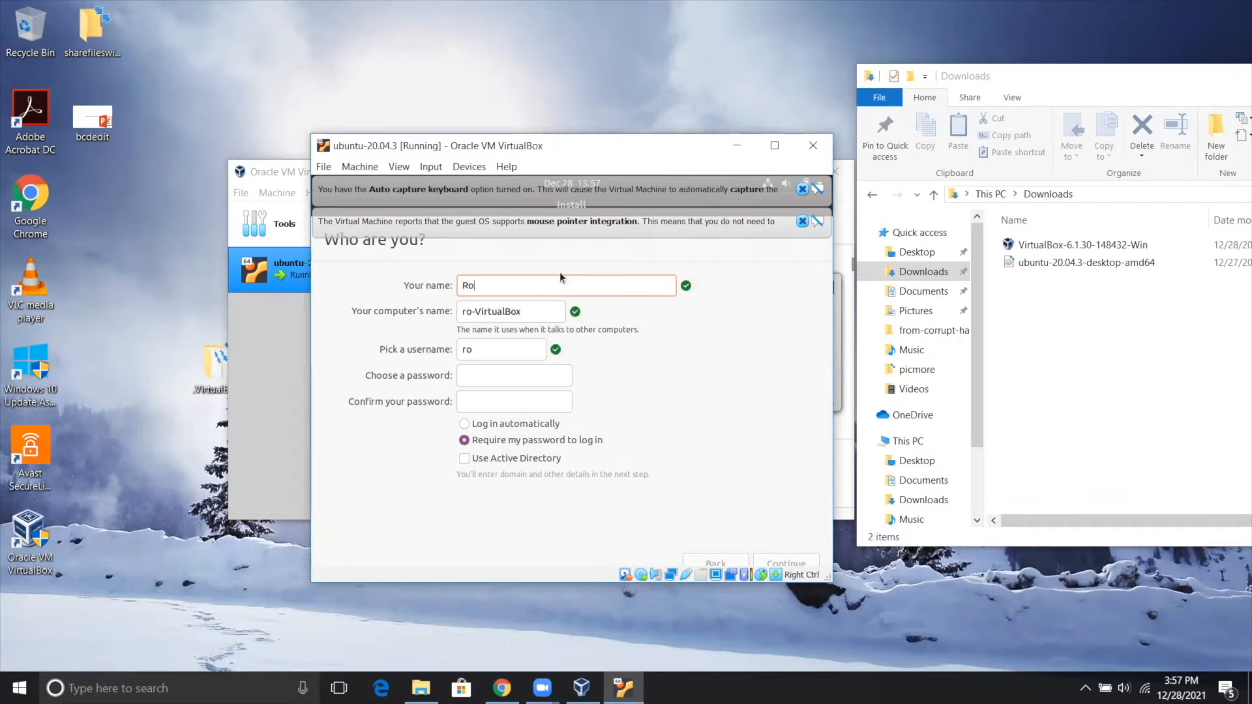
pyautogui.write('bert')
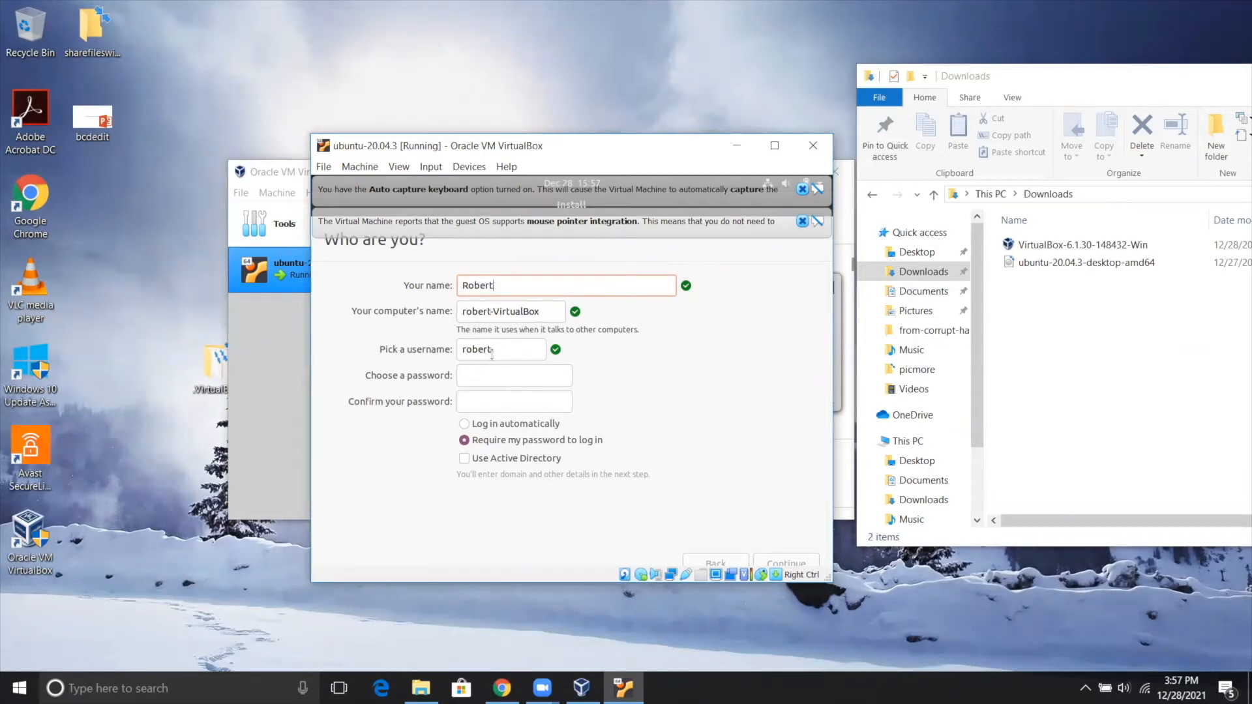
pyautogui.click(480, 376)
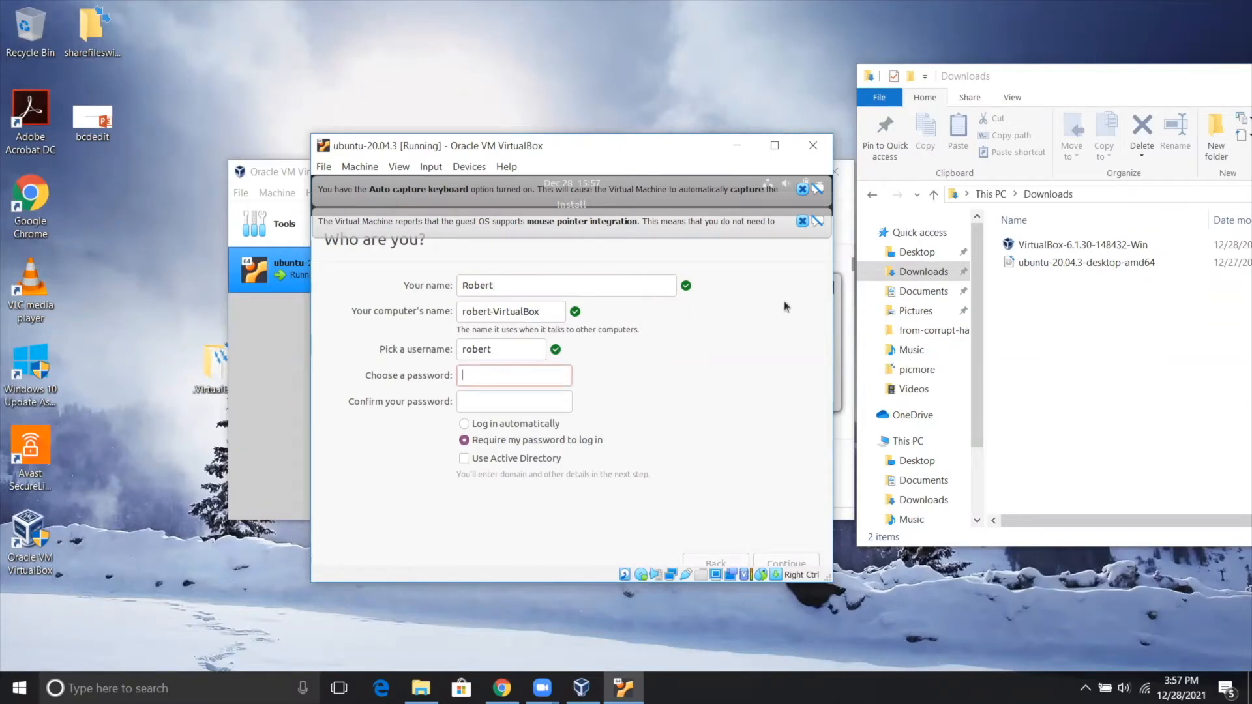
pyautogui.write('****')
pyautogui.write('123')
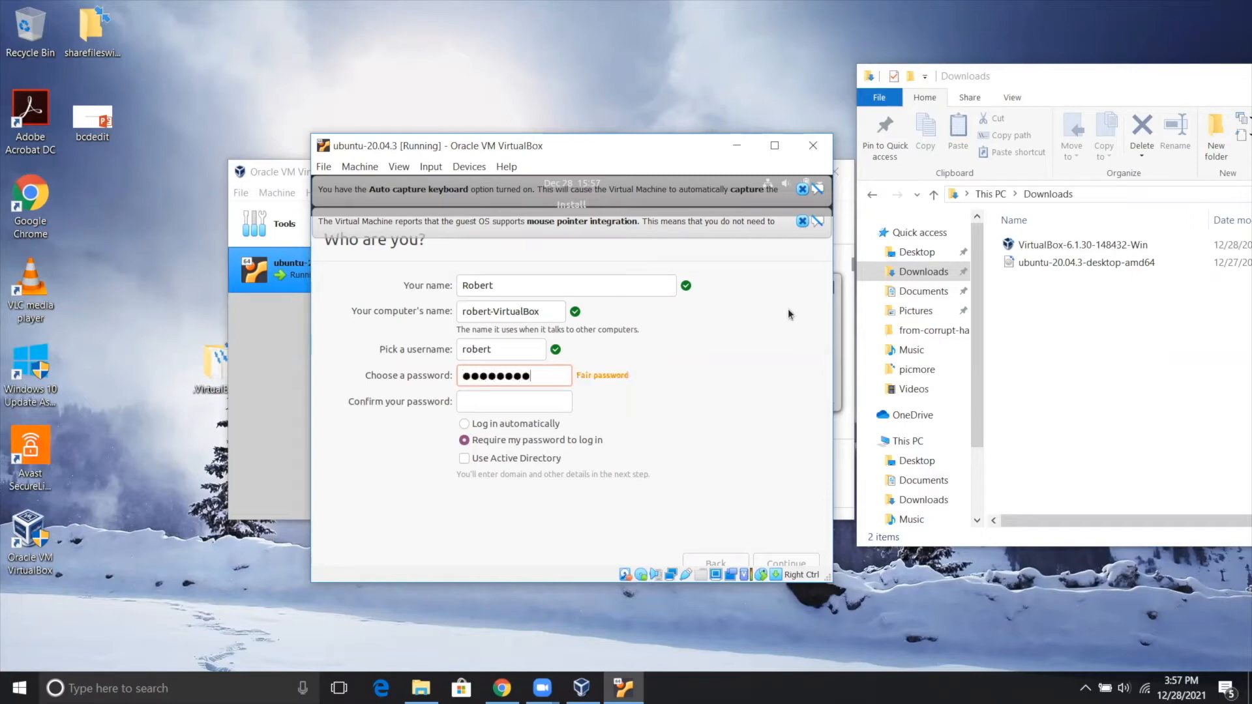
pyautogui.click(522, 408)
pyautogui.write('●●●●●●●●●')
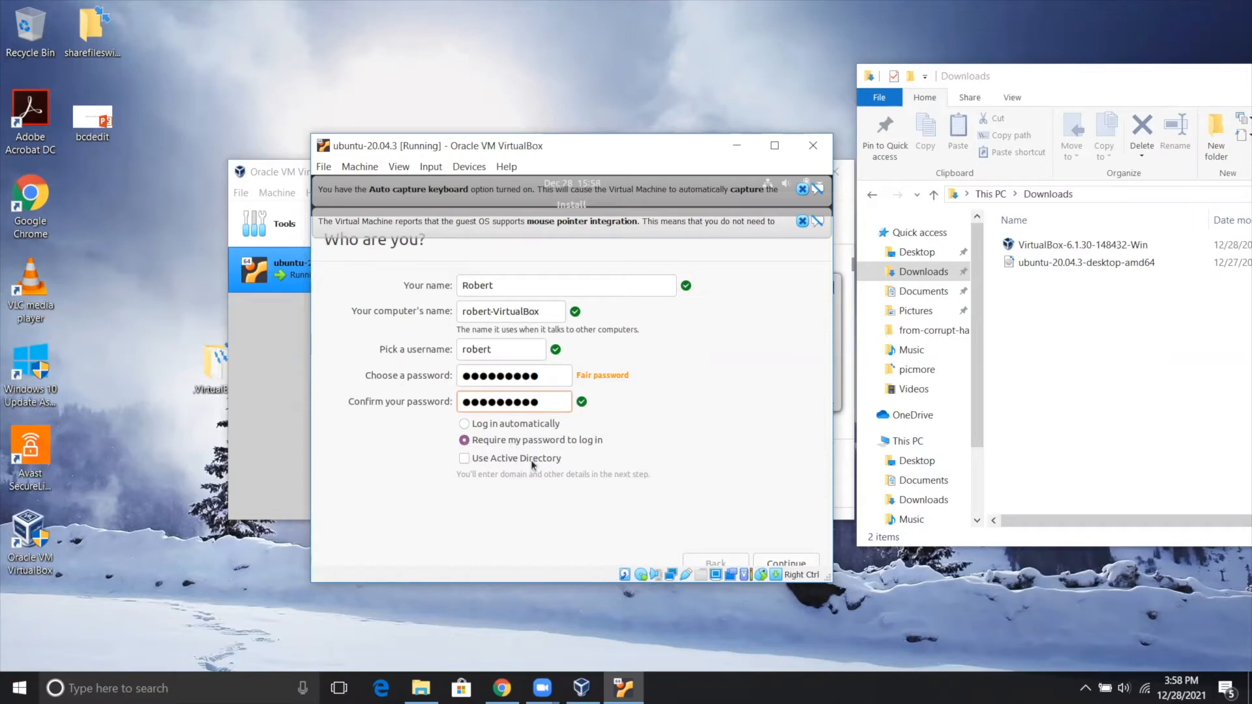
# Continue the Ubuntu installation with the entered account details, restart the virtual machine once it completes, and proceed past the installation-medium removal.
pyautogui.click(771, 562)
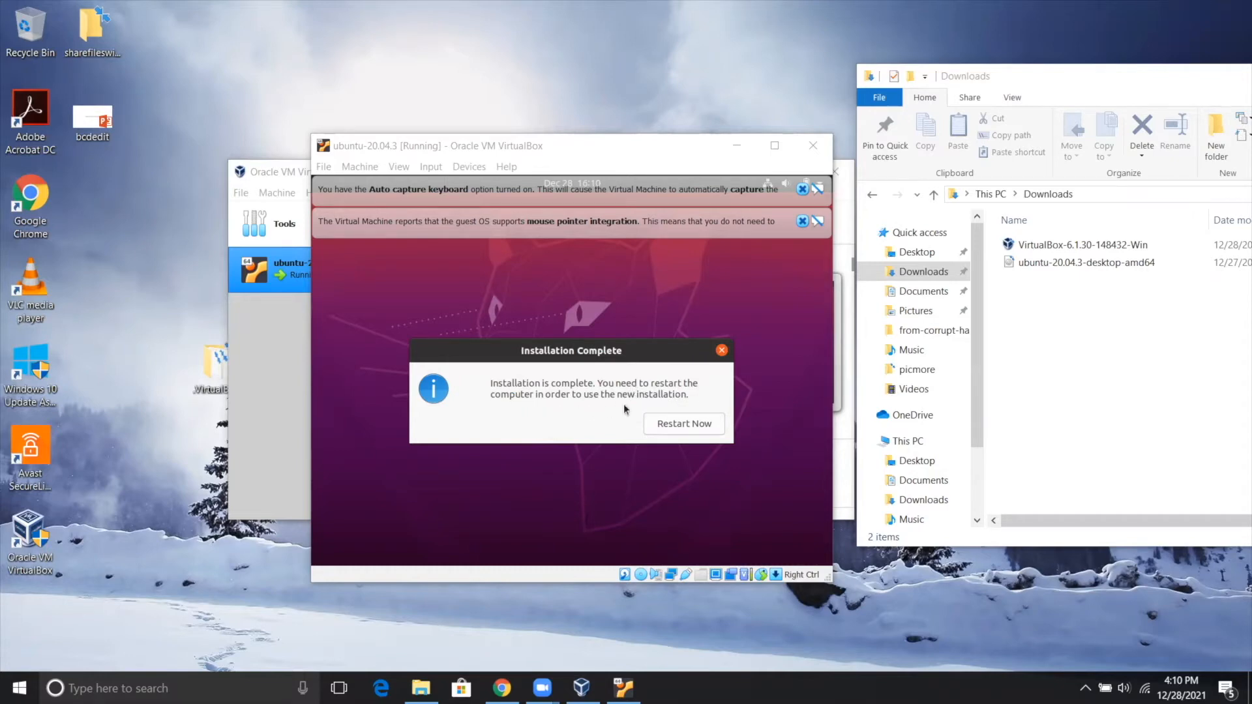
pyautogui.click(679, 428)
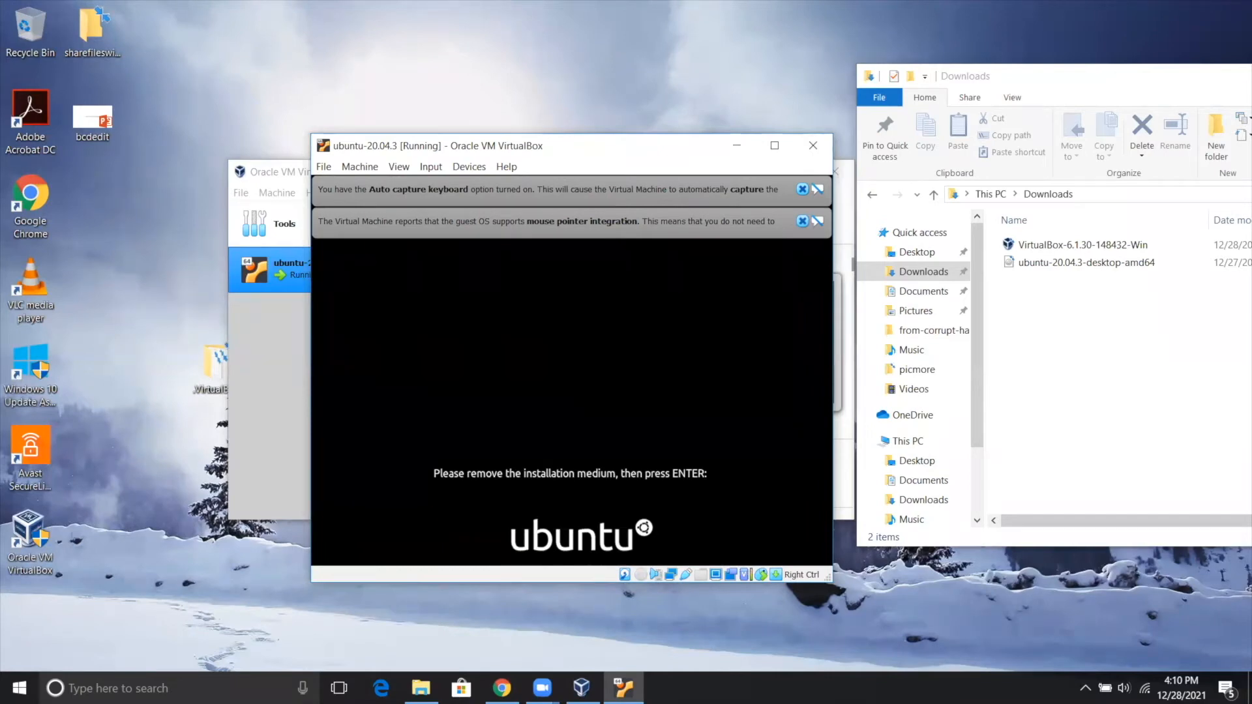
pyautogui.press('Return')
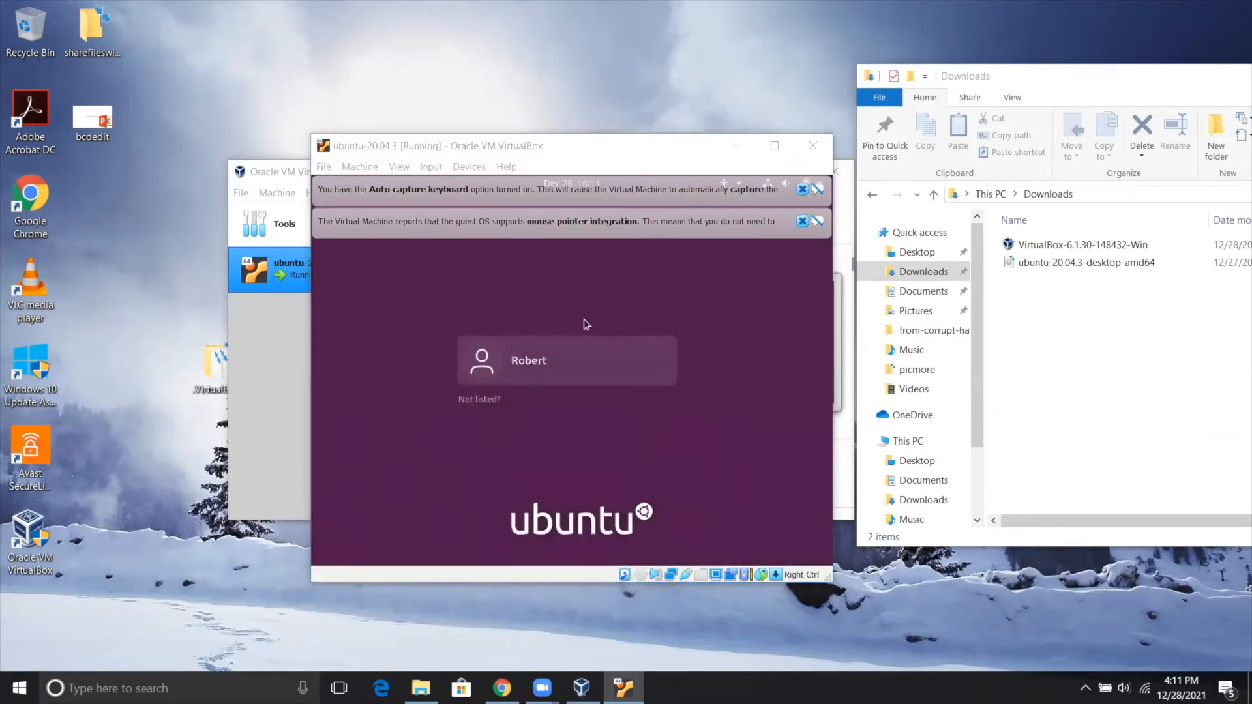
# Log in to the Ubuntu account by entering its password.
pyautogui.click(549, 362)
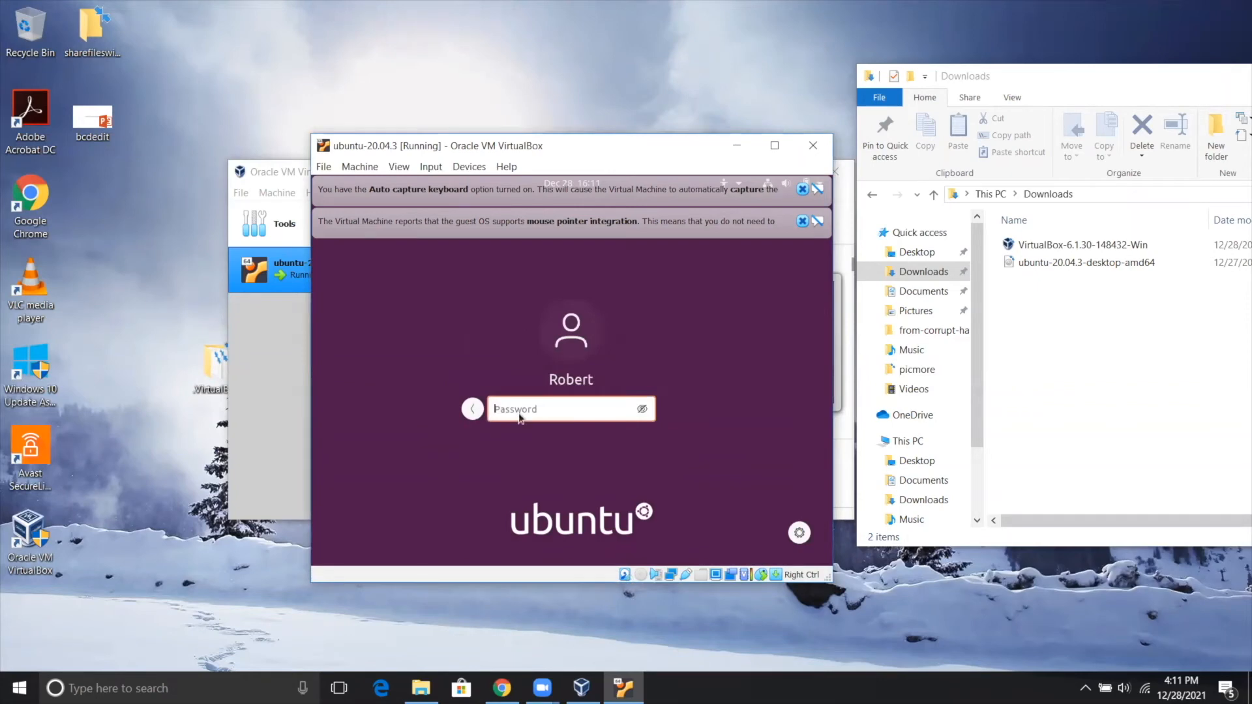
pyautogui.write('password12')
pyautogui.press('Return')
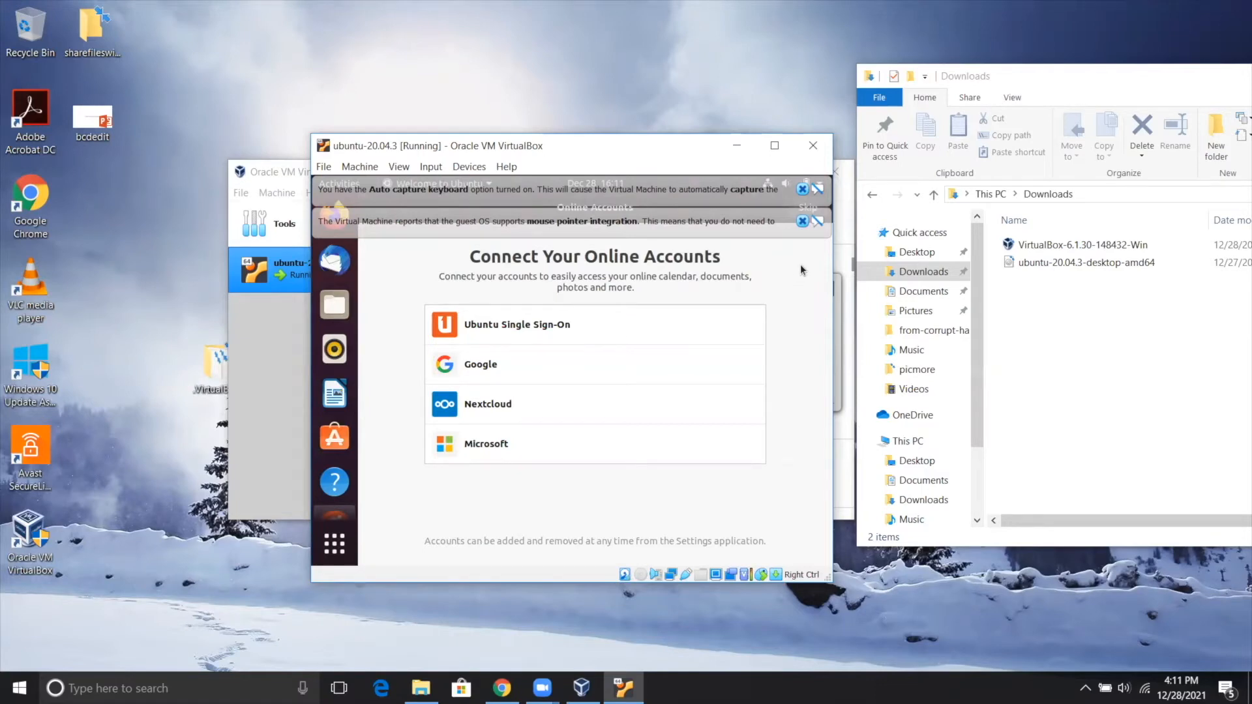
# Dismiss both VirtualBox notifications and finish the Ubuntu welcome setup, skipping online accounts and Livepatch, sending no system info, with location services off.
pyautogui.click(802, 221)
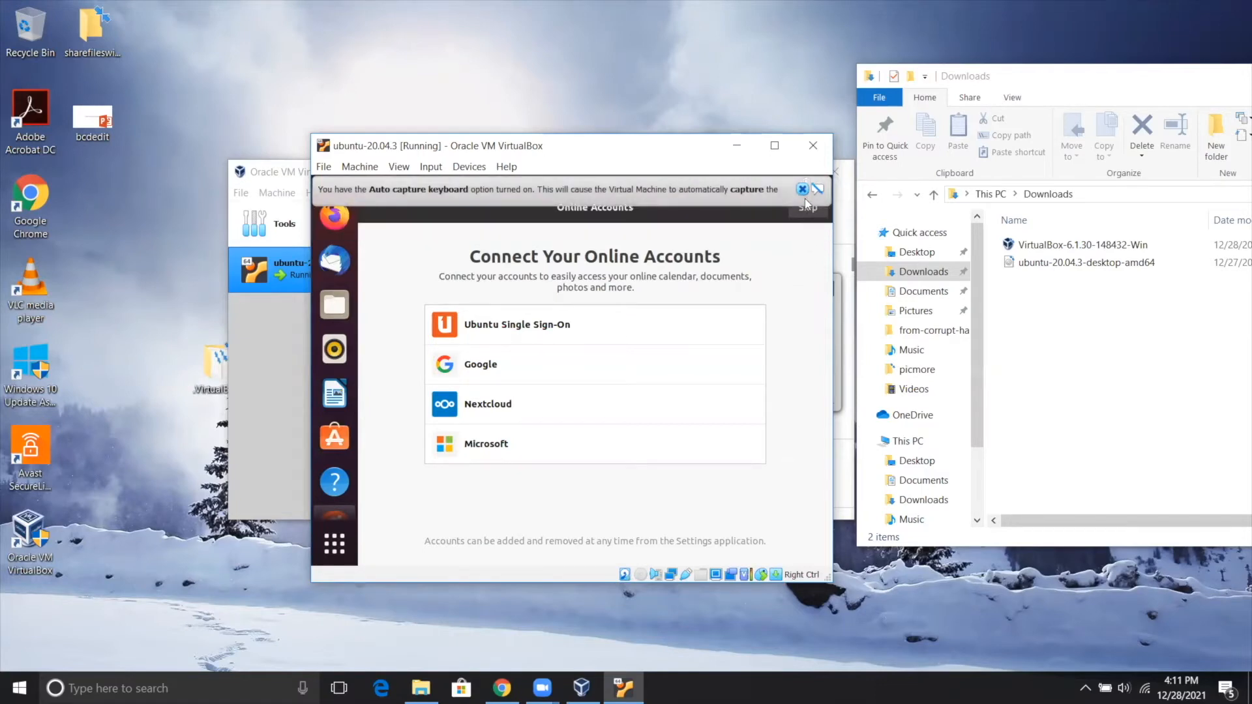
pyautogui.click(802, 189)
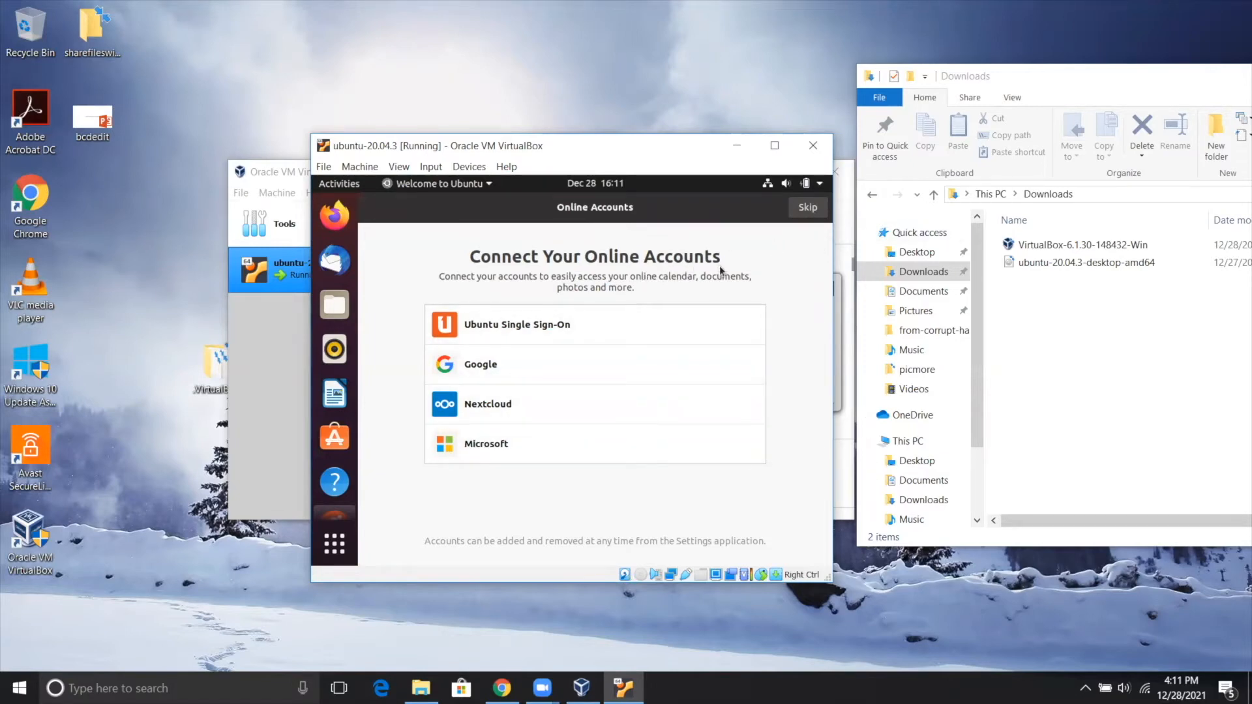
pyautogui.click(806, 212)
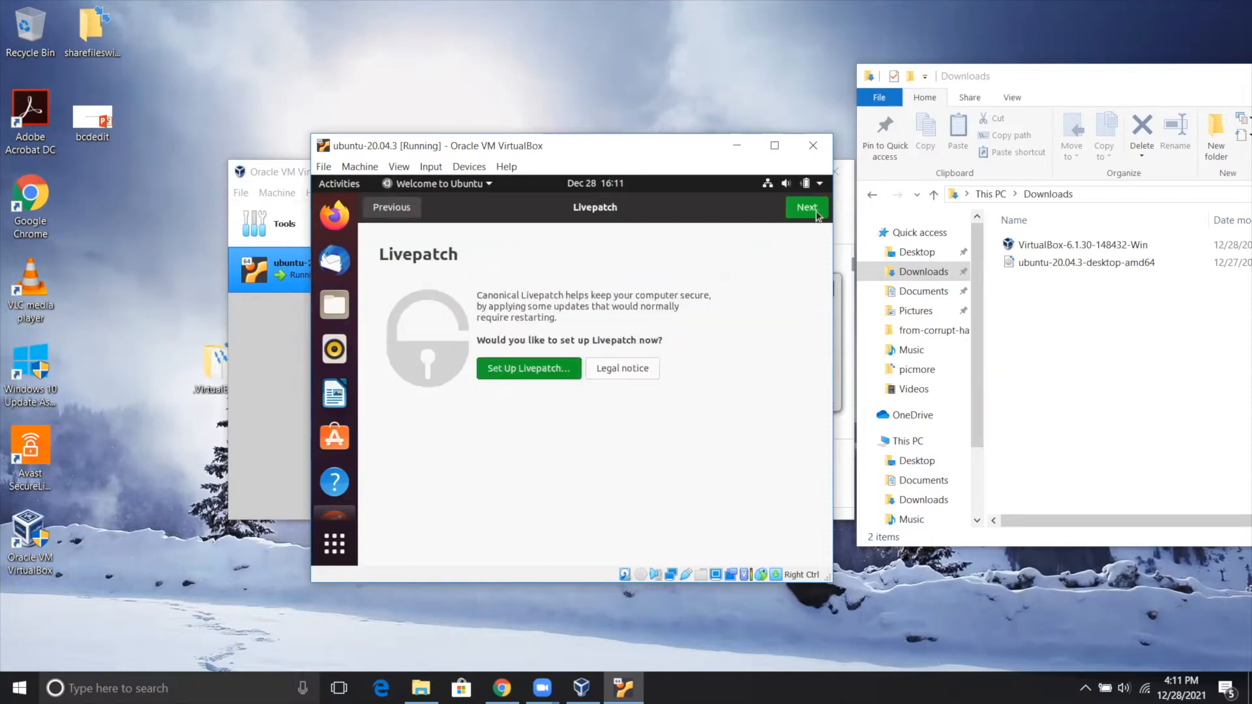
pyautogui.click(816, 216)
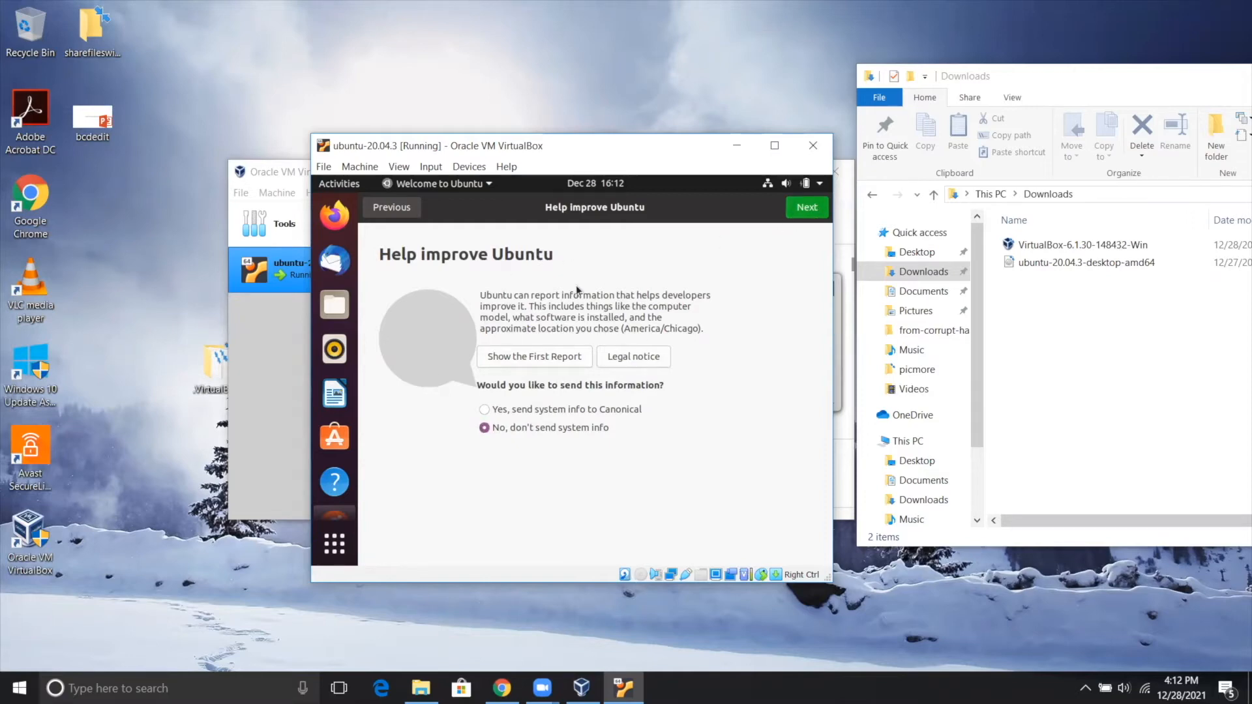
pyautogui.click(806, 208)
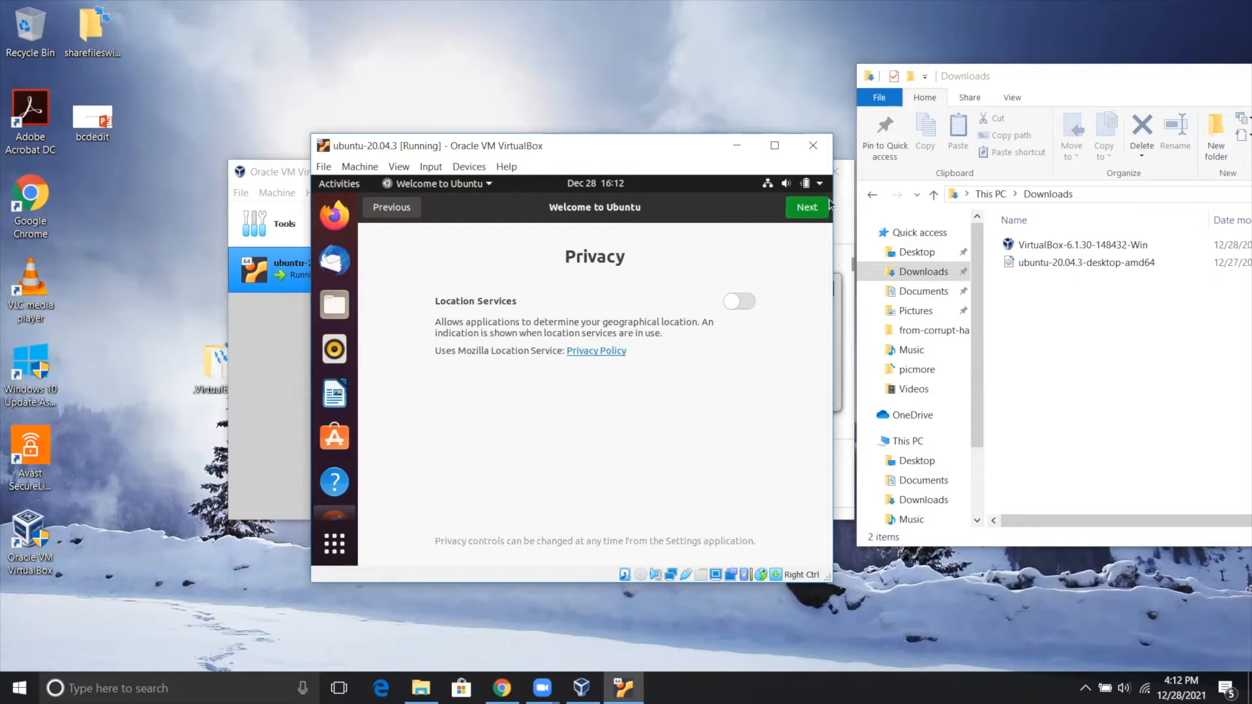
pyautogui.click(802, 212)
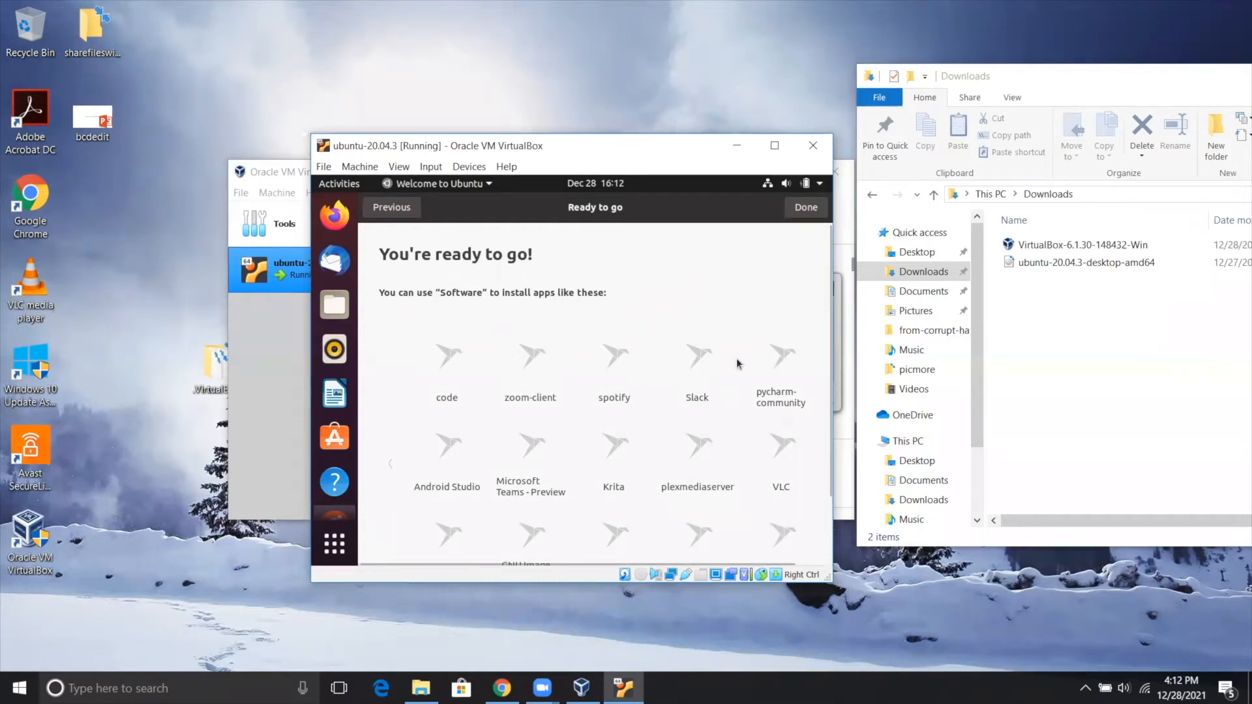
pyautogui.click(805, 207)
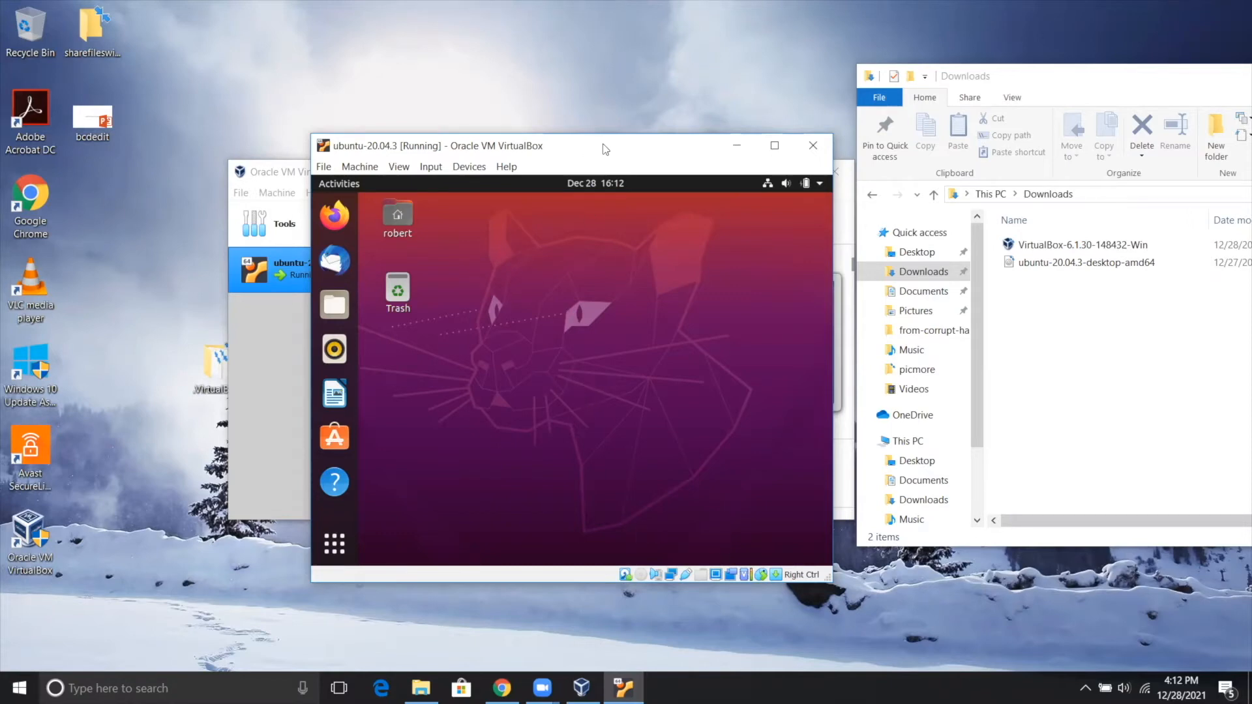
# Move and enlarge the virtual machine window, and postpone the offered Ubuntu software updates.
pyautogui.moveTo(605, 150); pyautogui.dragTo(534, 87)
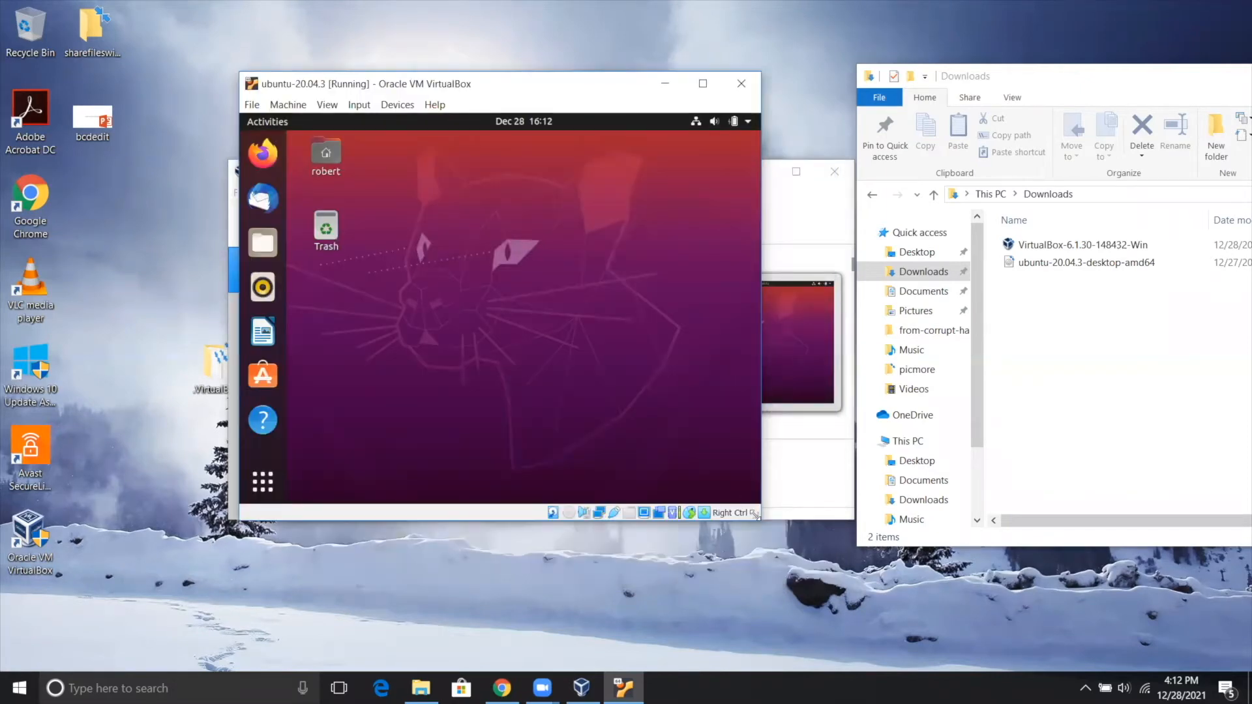
pyautogui.moveTo(754, 514); pyautogui.dragTo(837, 556)
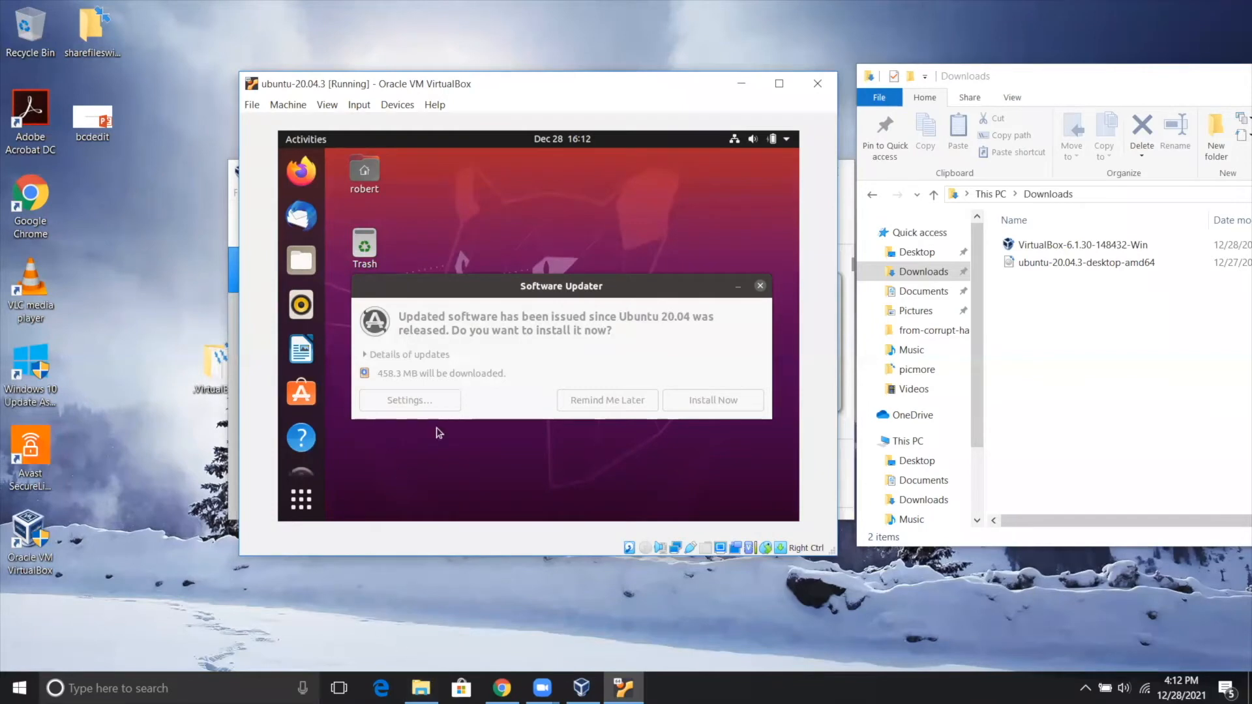
pyautogui.click(601, 400)
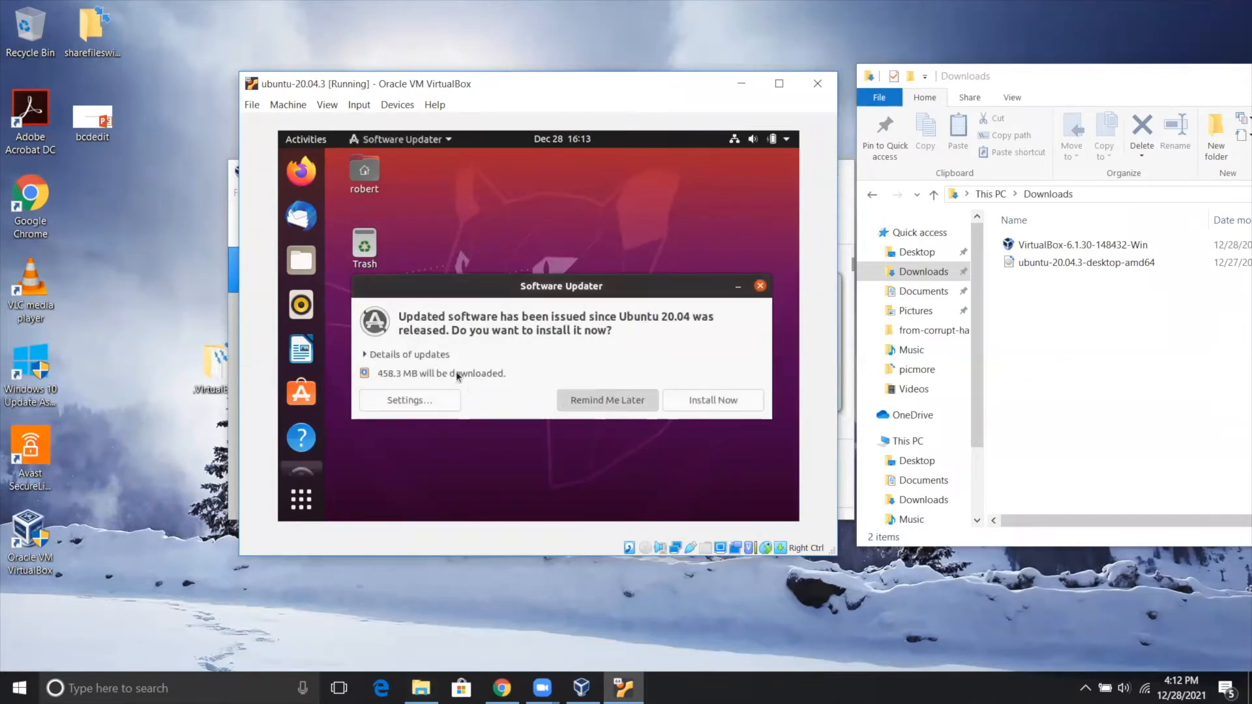
# Find Terminal among the Ubuntu applications and open it, then shift the virtual machine window slightly.
pyautogui.click(300, 502)
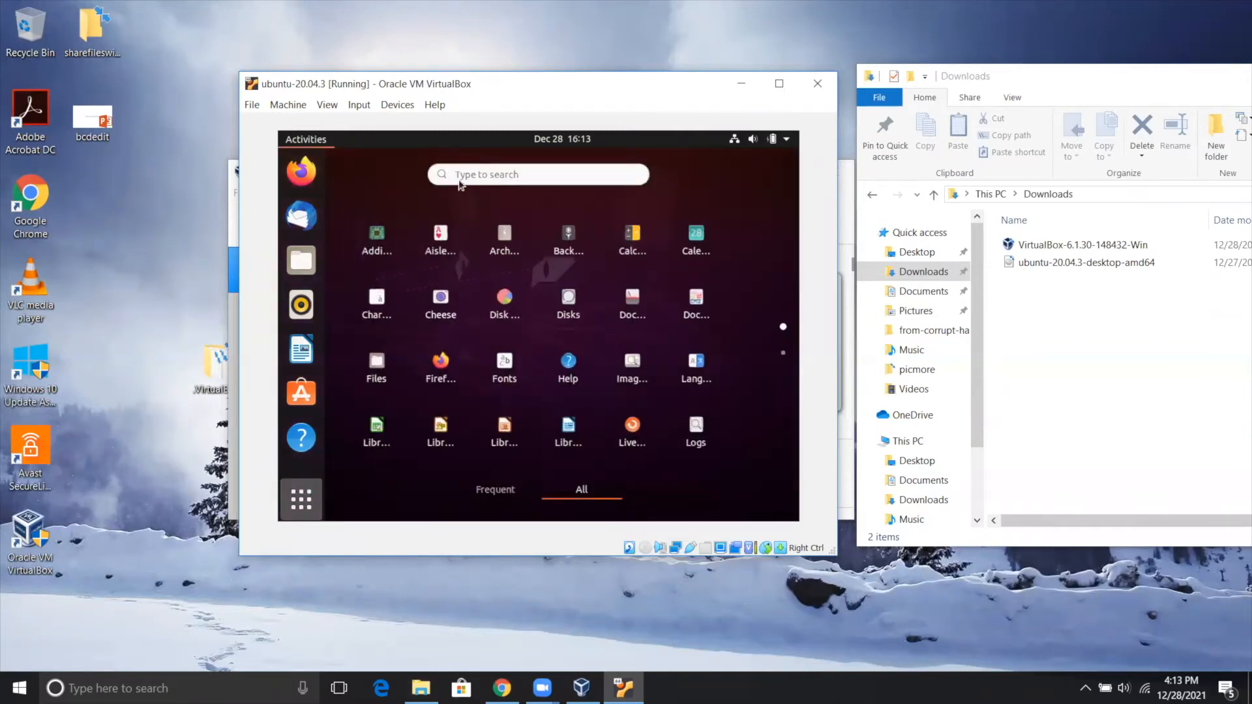
pyautogui.click(465, 170)
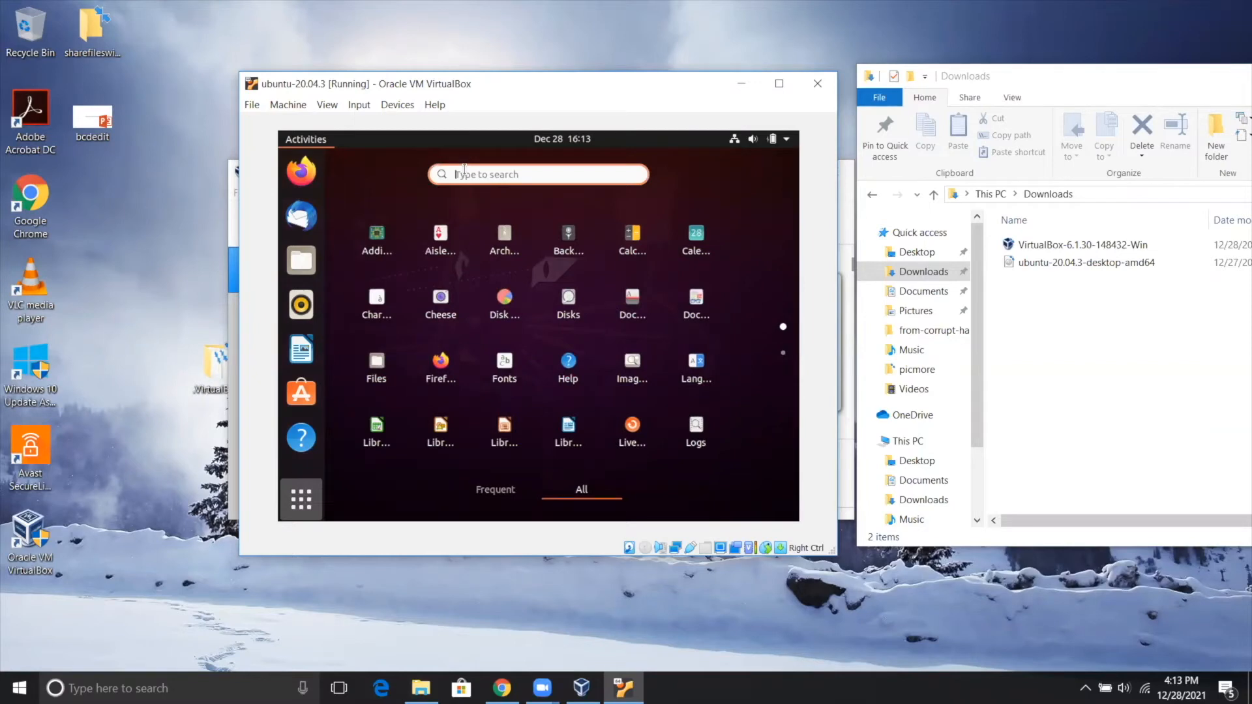
pyautogui.write('terml')
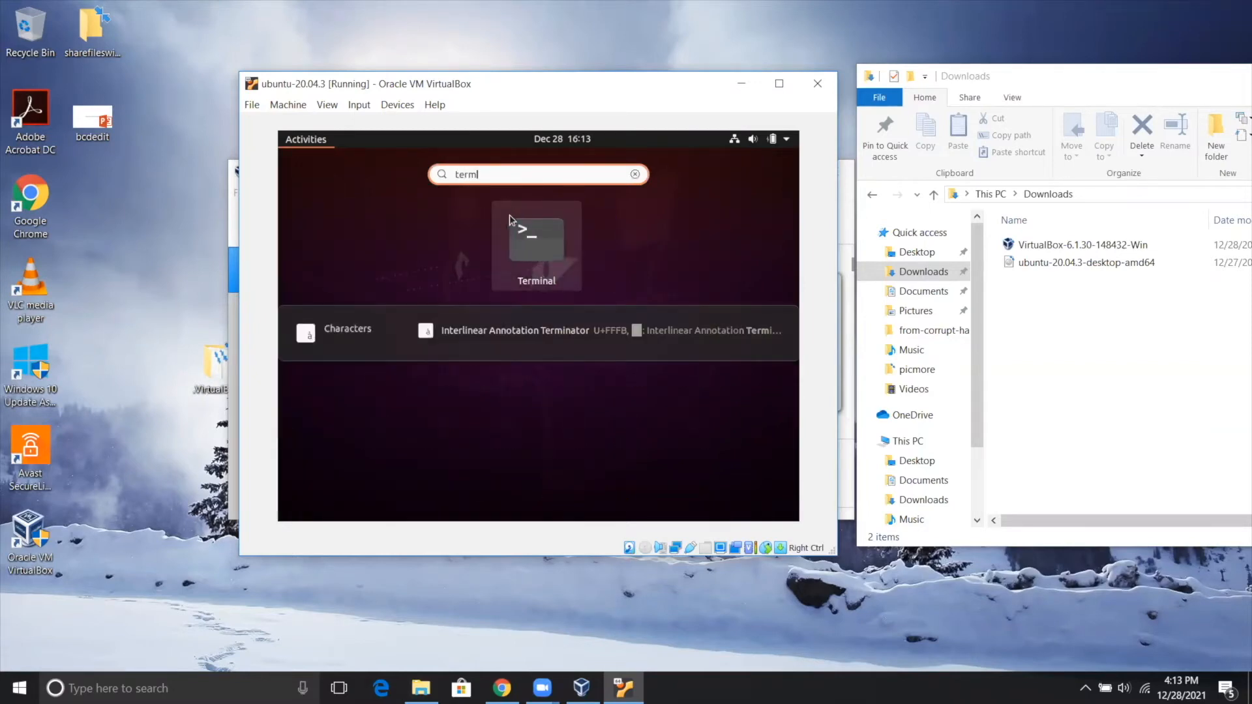
pyautogui.click(529, 242)
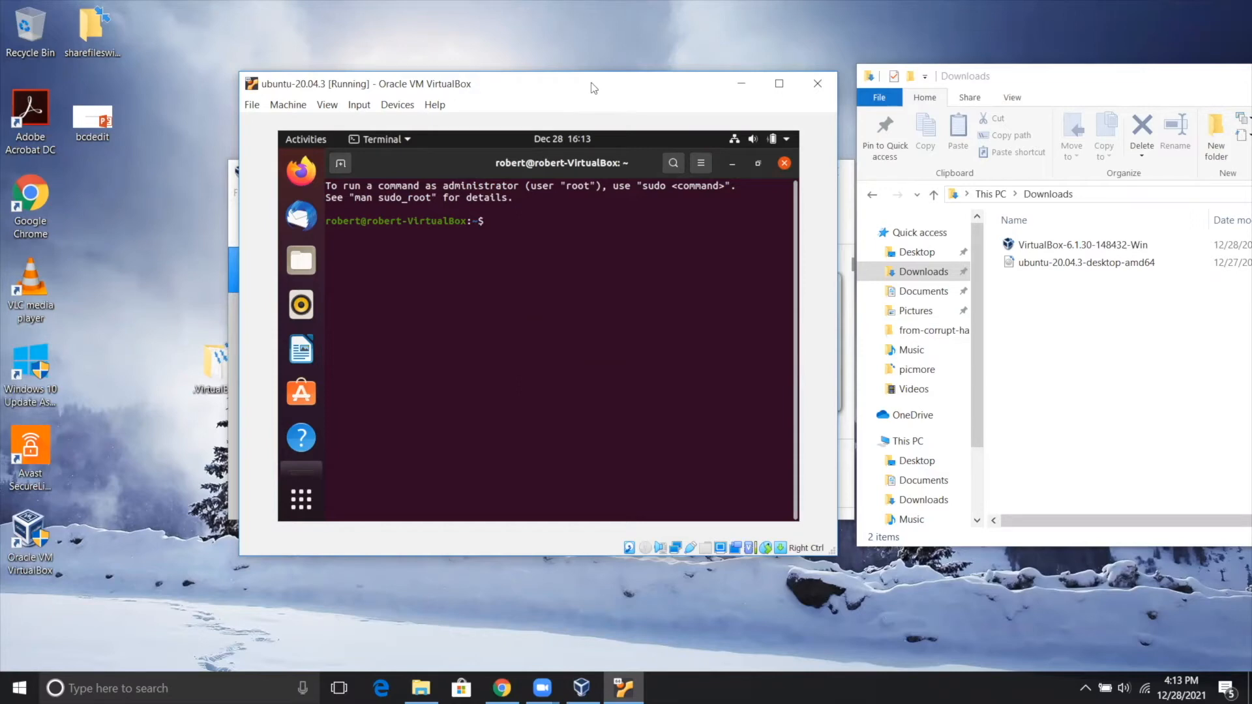
pyautogui.moveTo(592, 88); pyautogui.dragTo(557, 80)
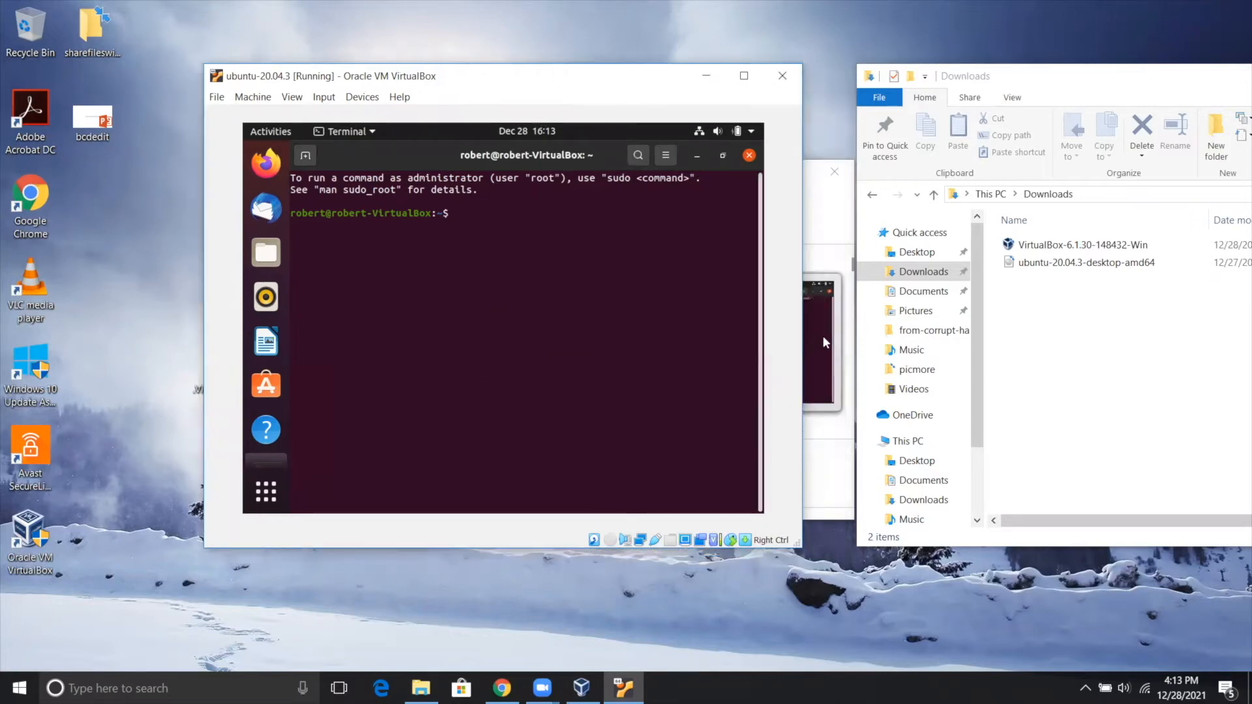
# Run sudo apt-get update in the terminal, authenticating with the account password.
pyautogui.write('sudo apt-get update')
pyautogui.press('Return')
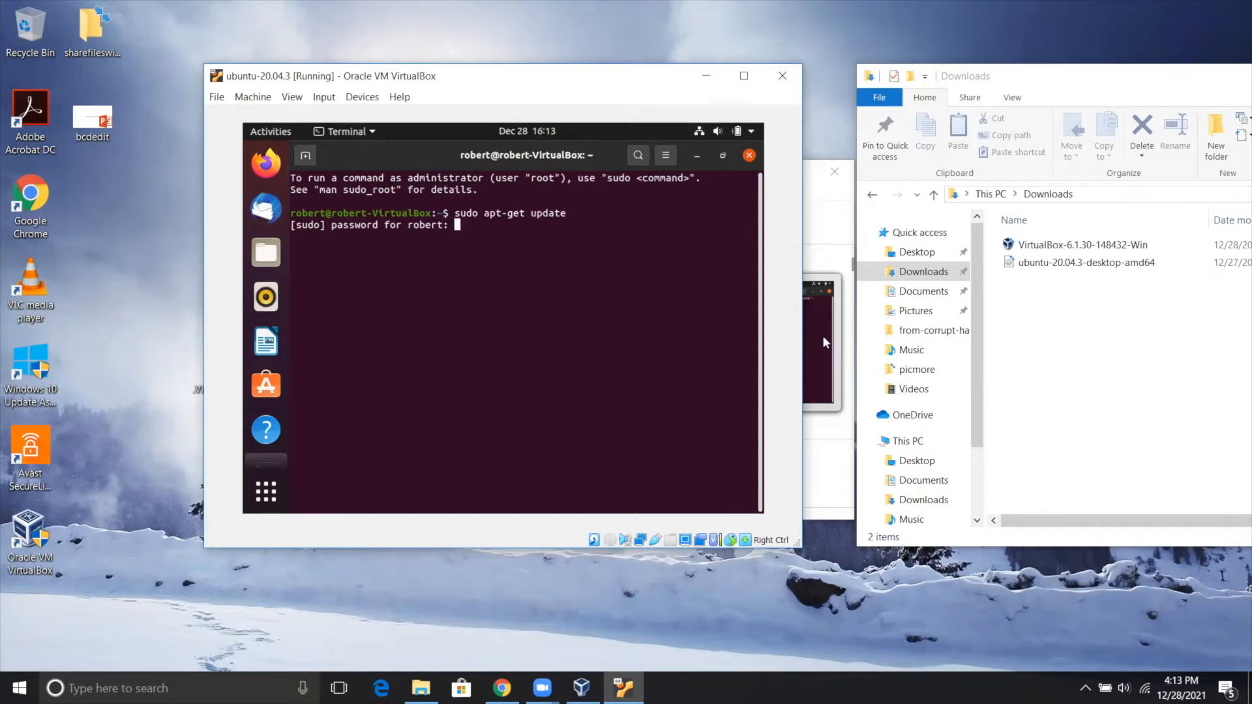
pyautogui.press('Return')
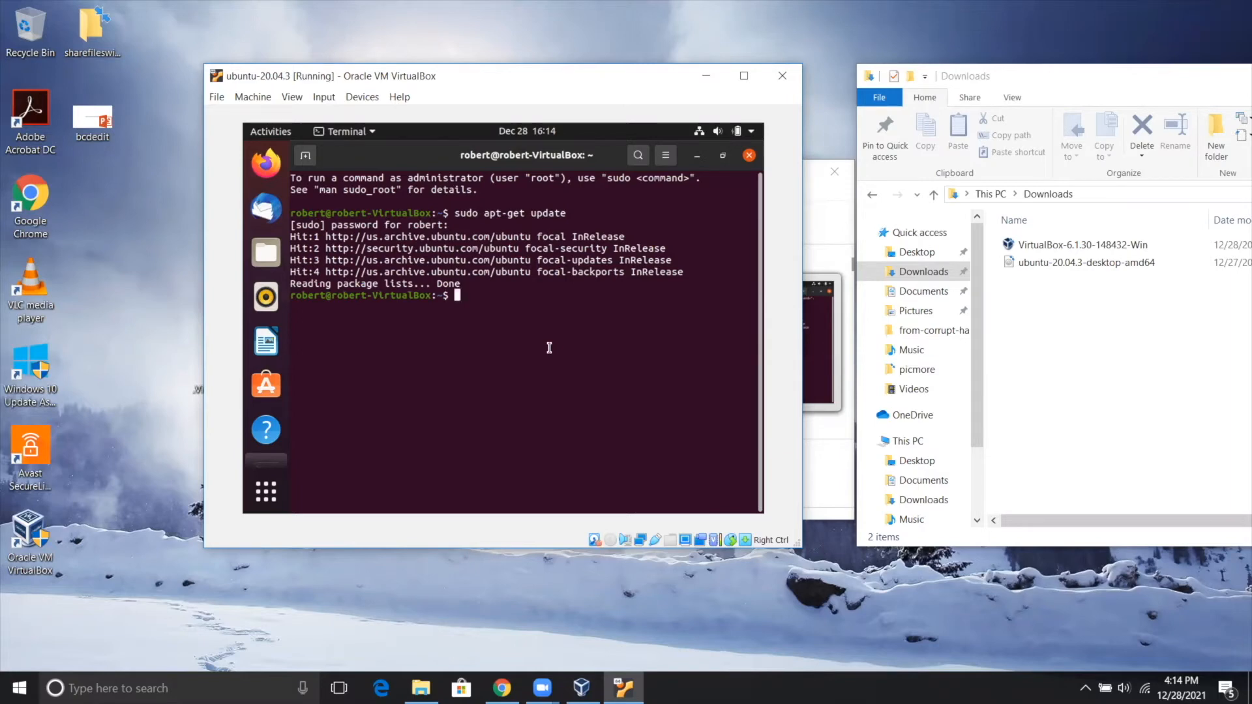
# Run sudo apt-get upgrade in the terminal and answer y to install the package upgrades.
pyautogui.press('Up')
pyautogui.press('BackSpace')
pyautogui.press('BackSpace')
pyautogui.press('BackSpace')
pyautogui.write('grade')
pyautogui.press('Return')
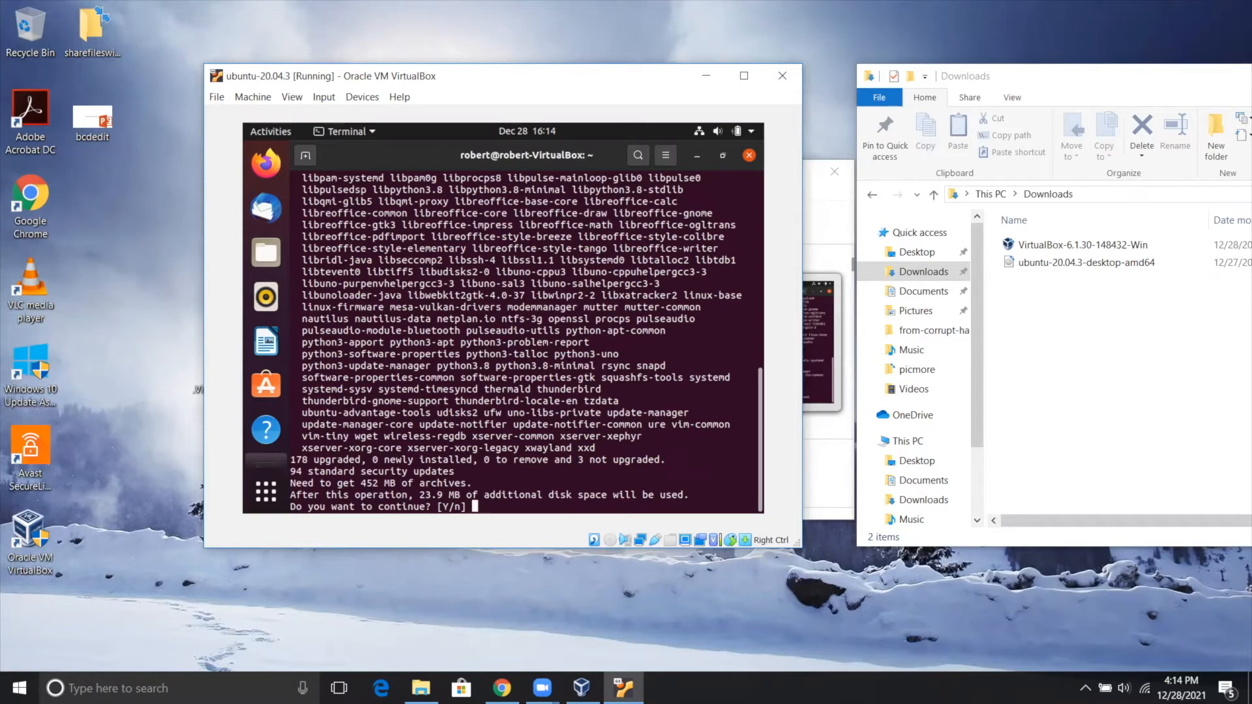
pyautogui.write('y')
pyautogui.press('Return')
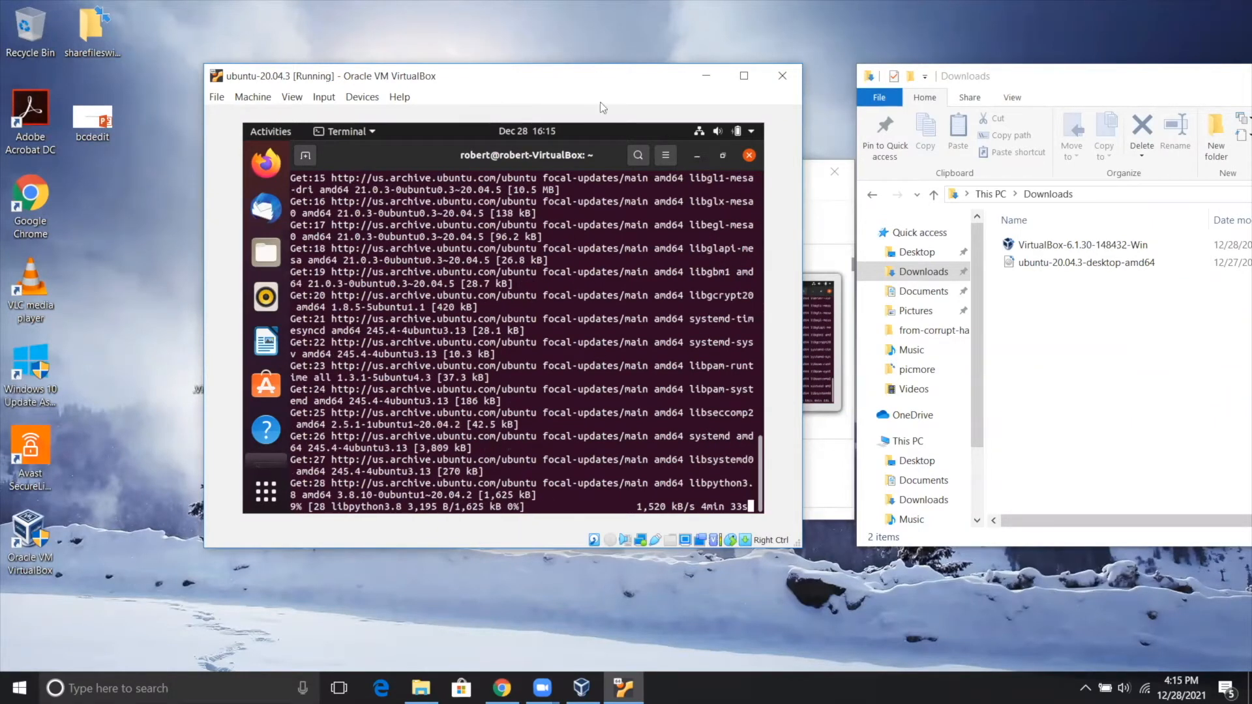
pyautogui.click(590, 34)
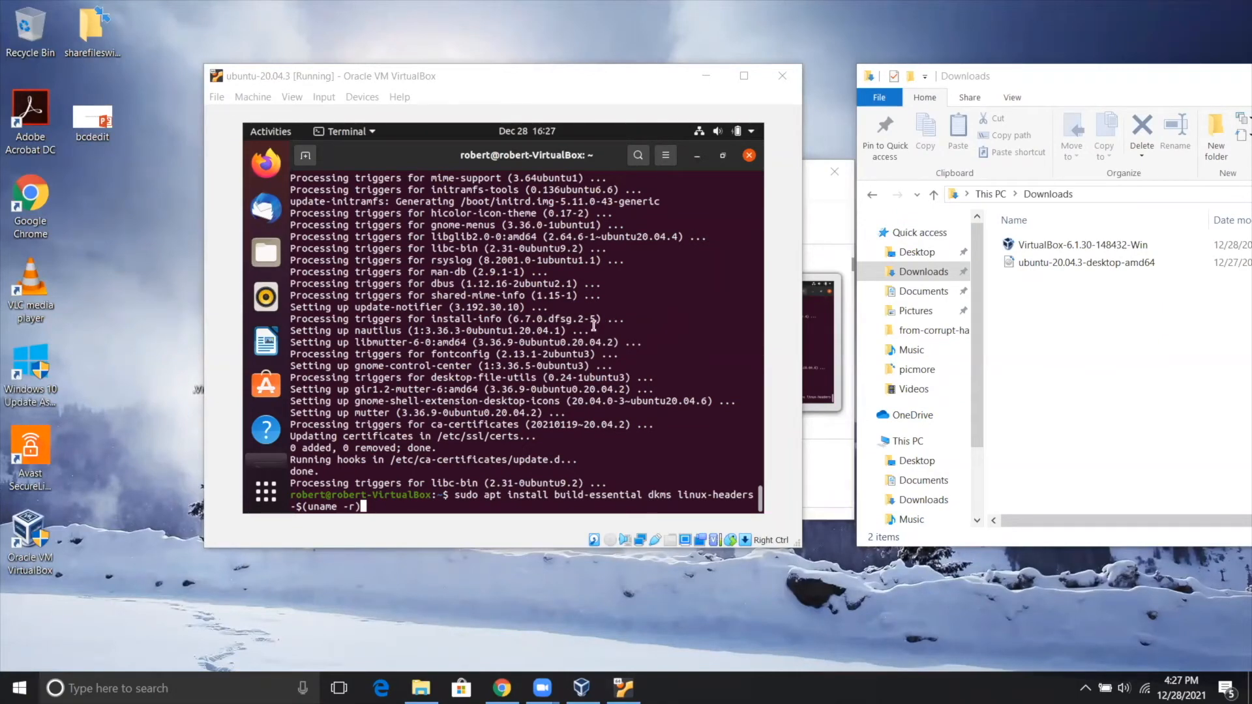
# Run sudo apt install build-essential dkms linux-headers-$(uname -r) and answer y to continue the installation.
pyautogui.moveTo(454, 495); pyautogui.dragTo(361, 507)
pyautogui.click(452, 493)
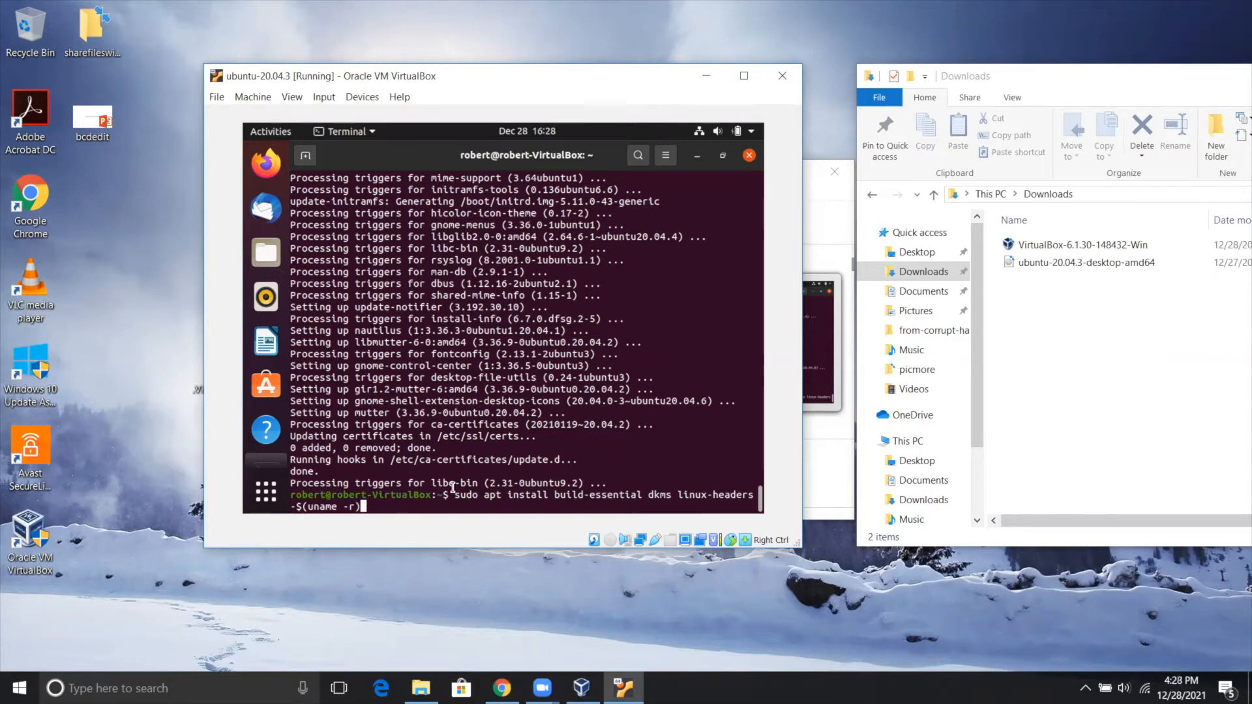
pyautogui.press('Return')
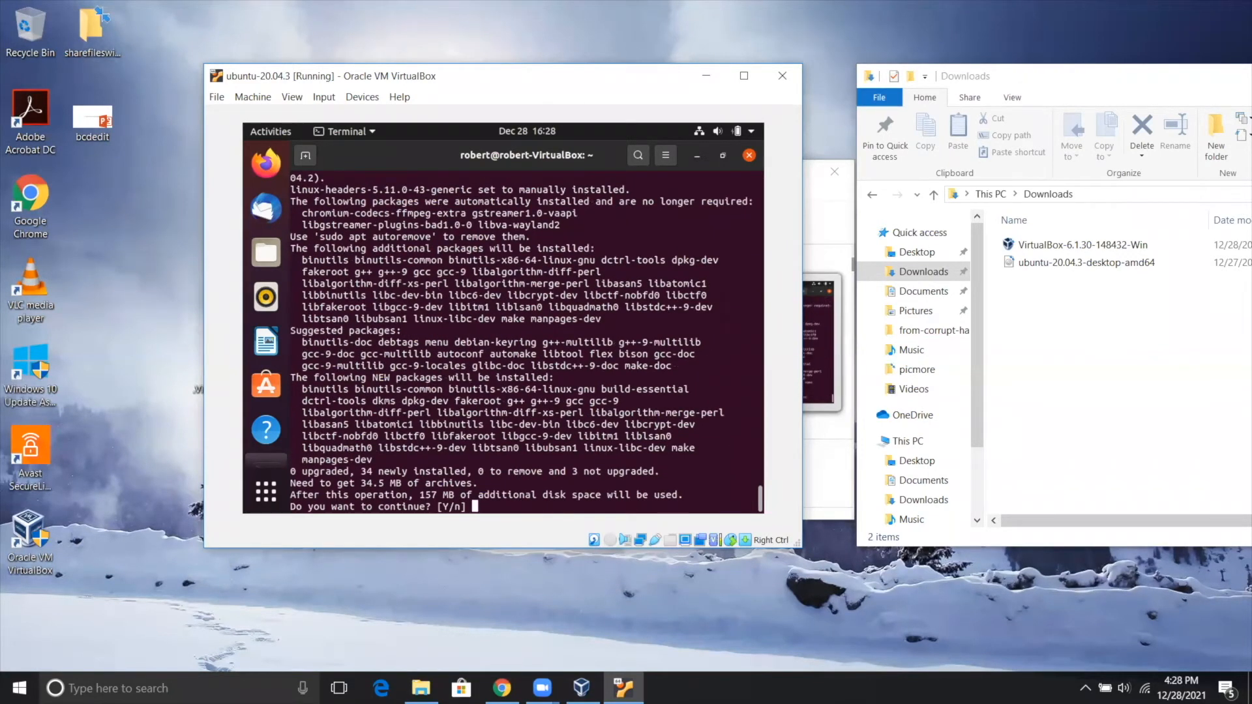
pyautogui.write('y')
pyautogui.press('Return')
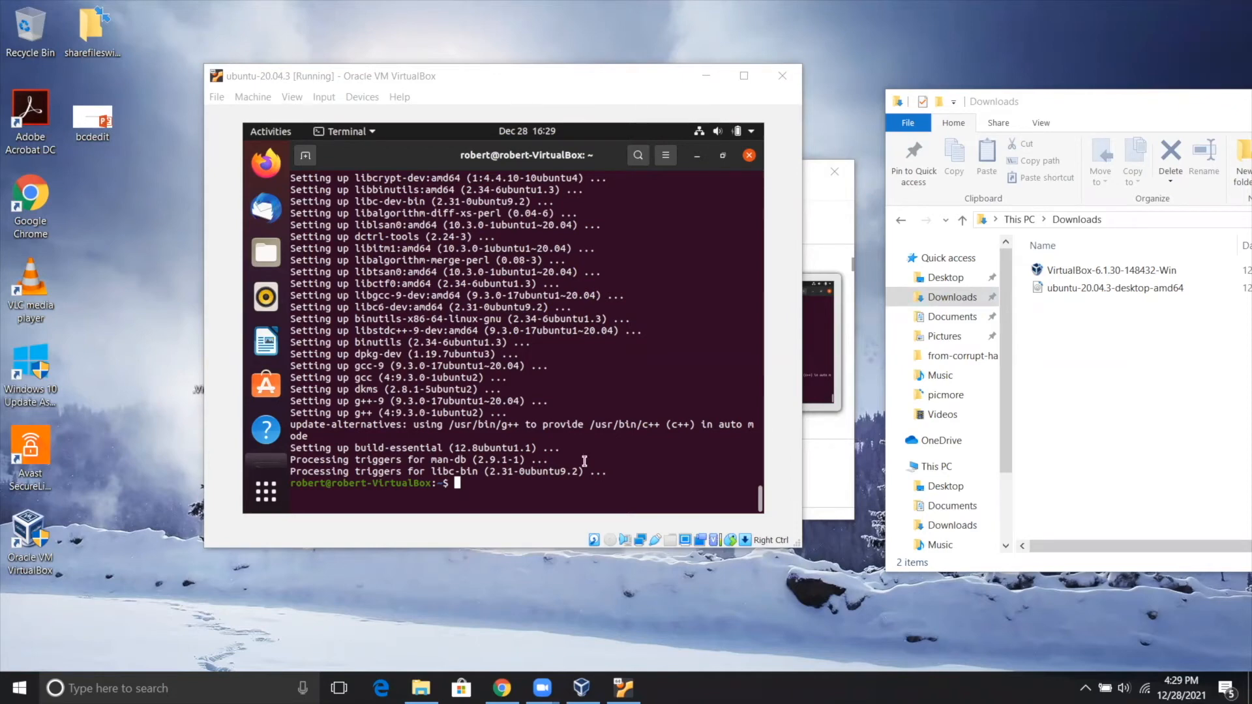
# Close the terminal and insert the Guest Additions CD image into the virtual machine.
pyautogui.click(752, 157)
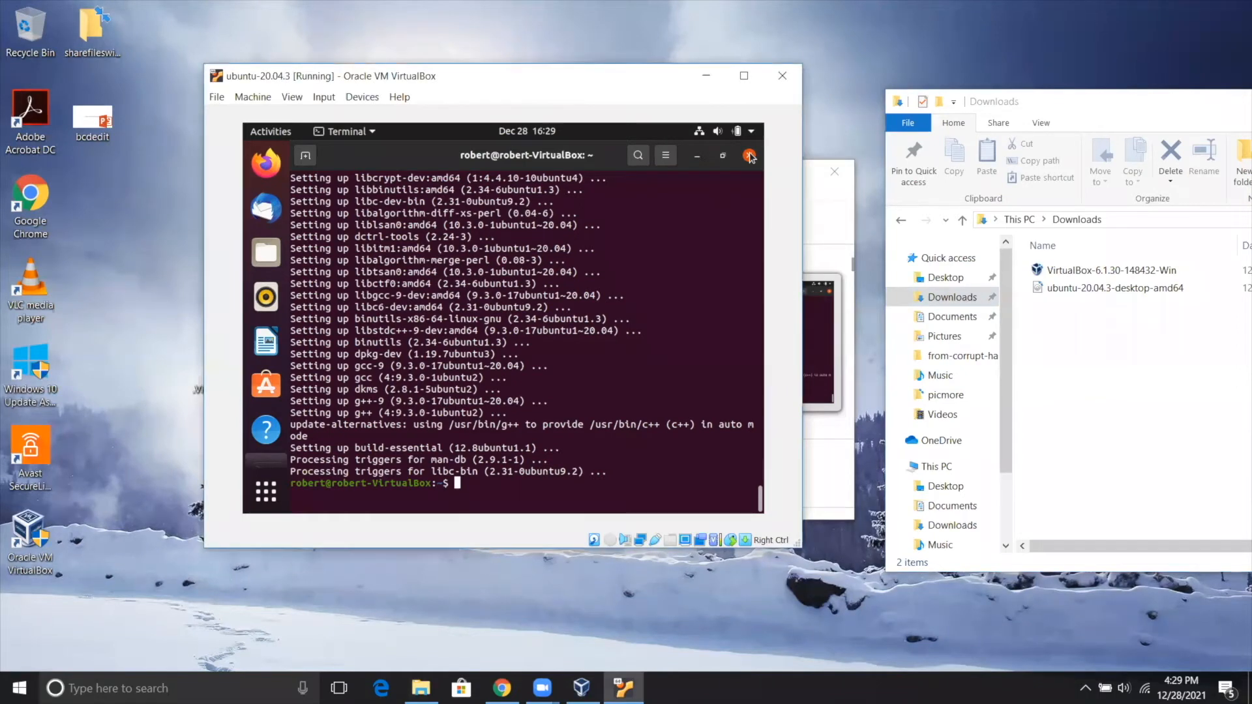
pyautogui.click(751, 158)
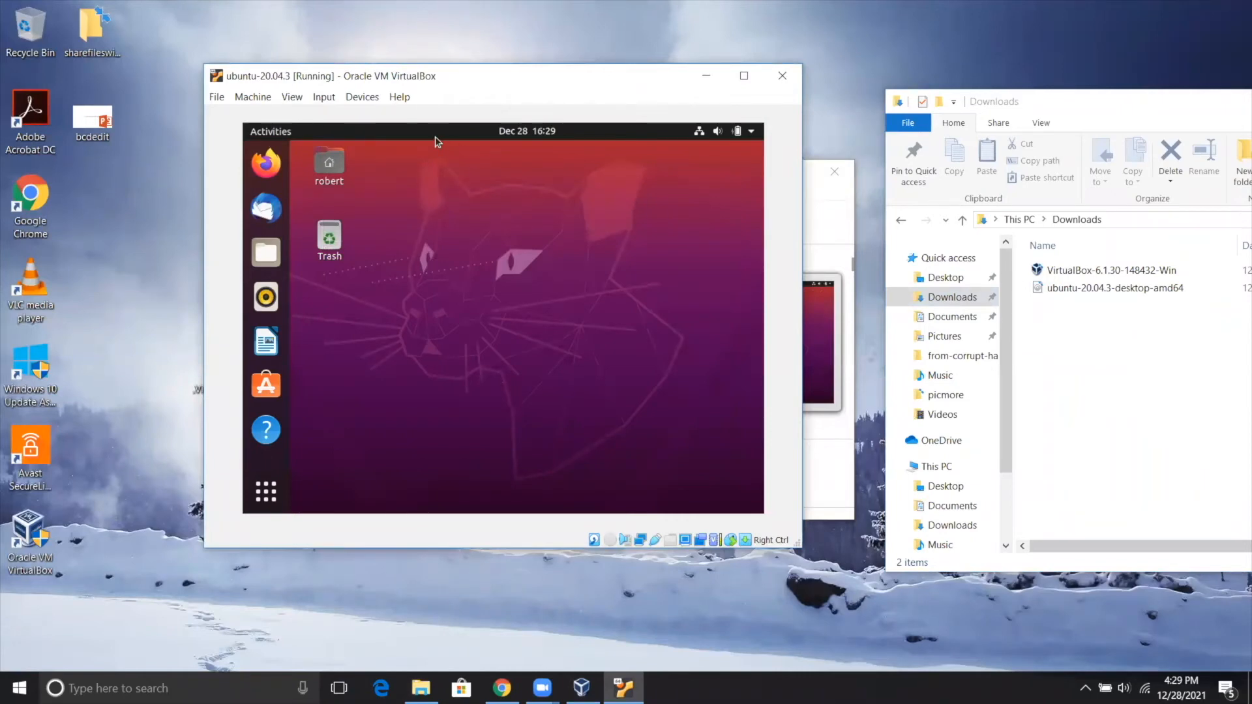
pyautogui.click(369, 99)
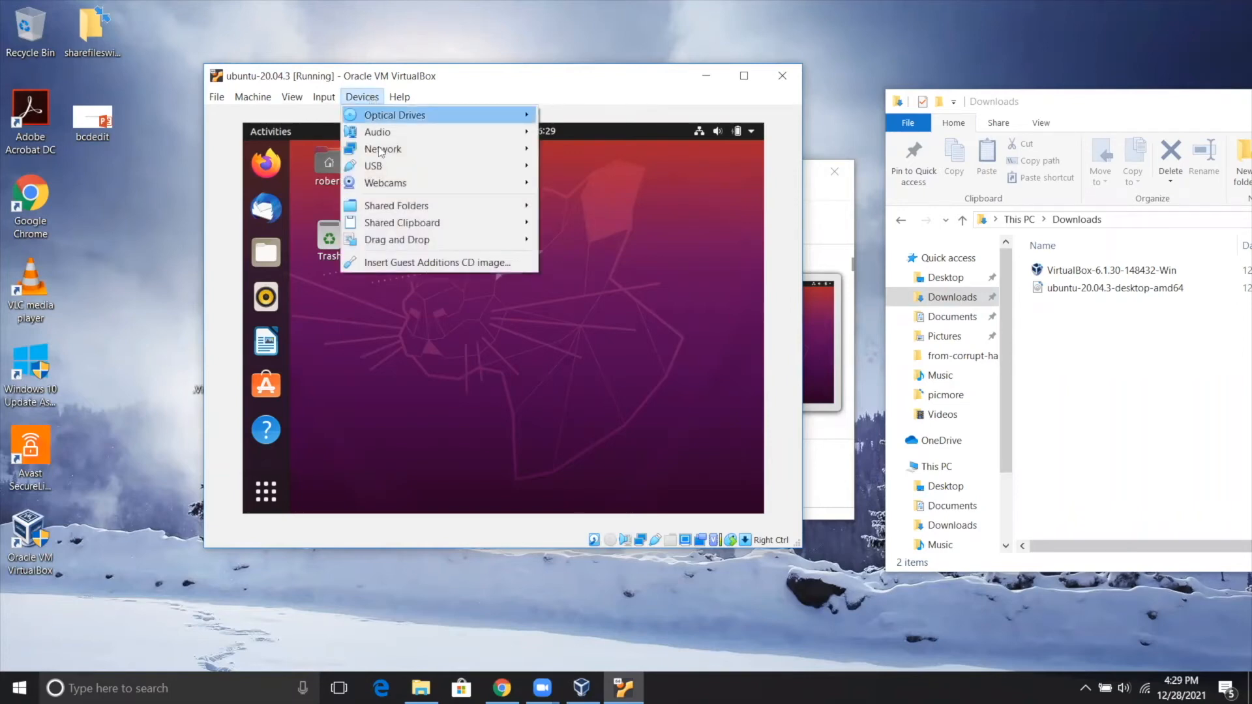
pyautogui.click(397, 263)
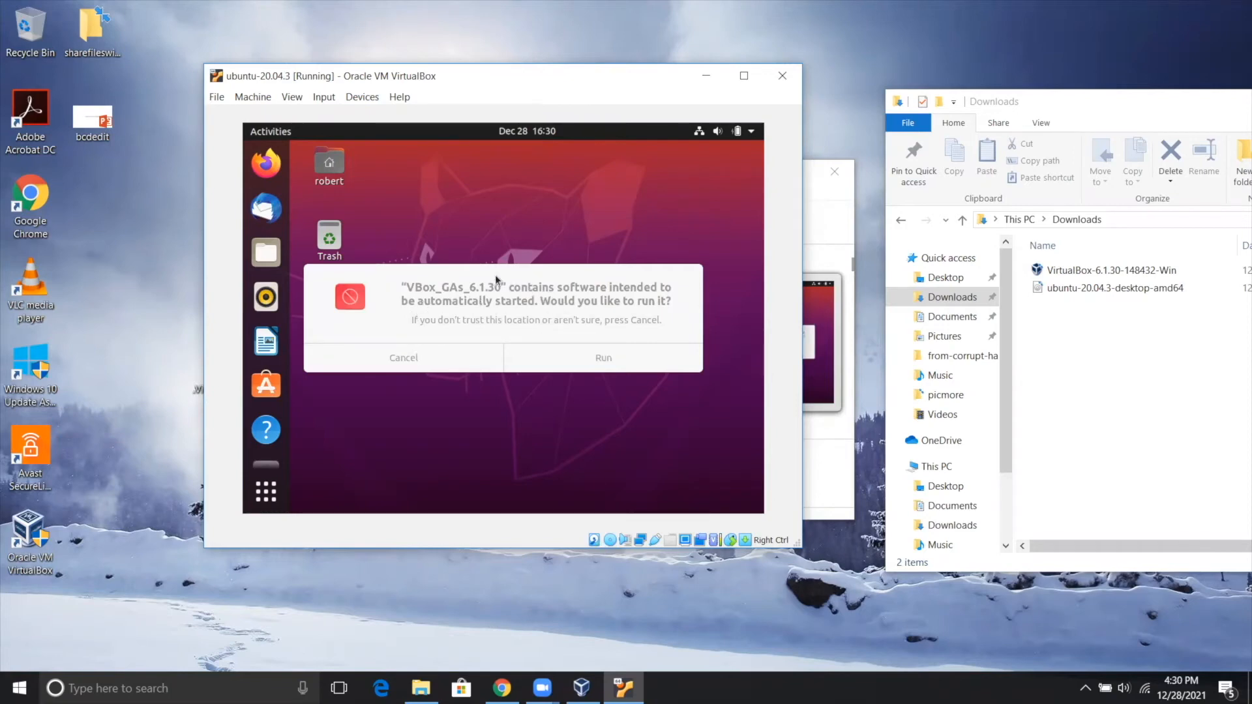
# Run the VBox_GAs_6.1.30 installer and authenticate with the account password.
pyautogui.click(602, 361)
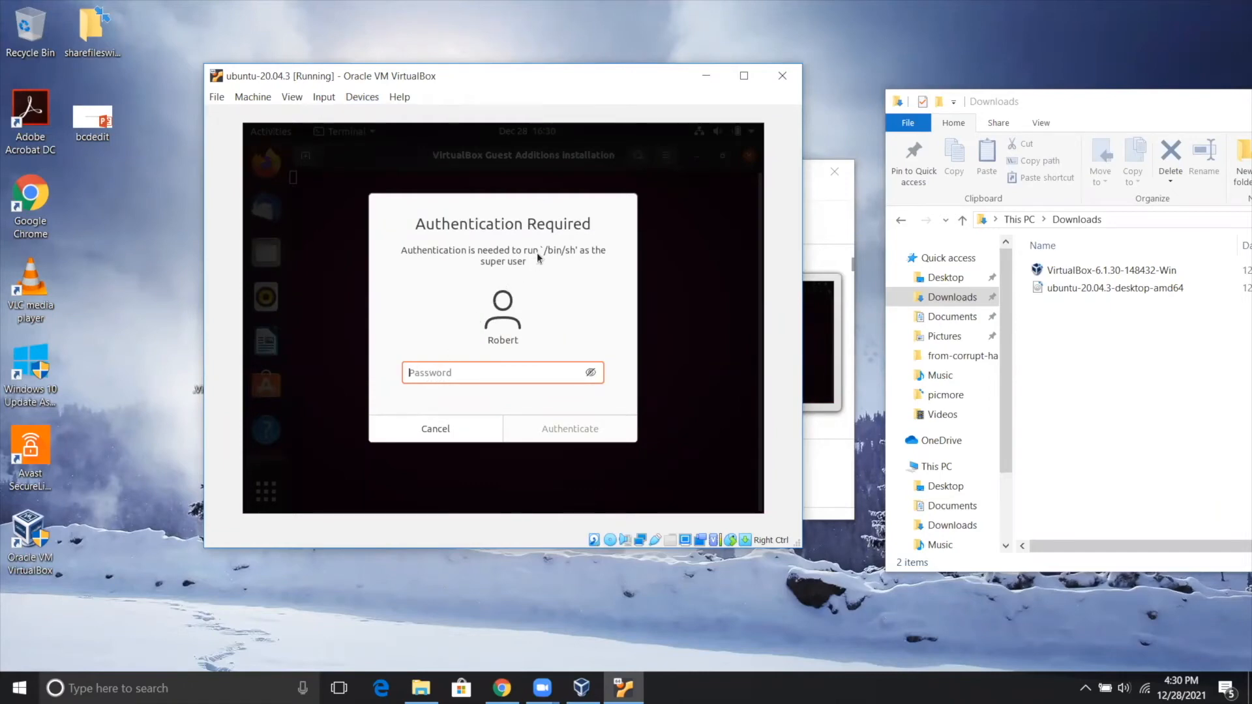
pyautogui.write('aaaaaa')
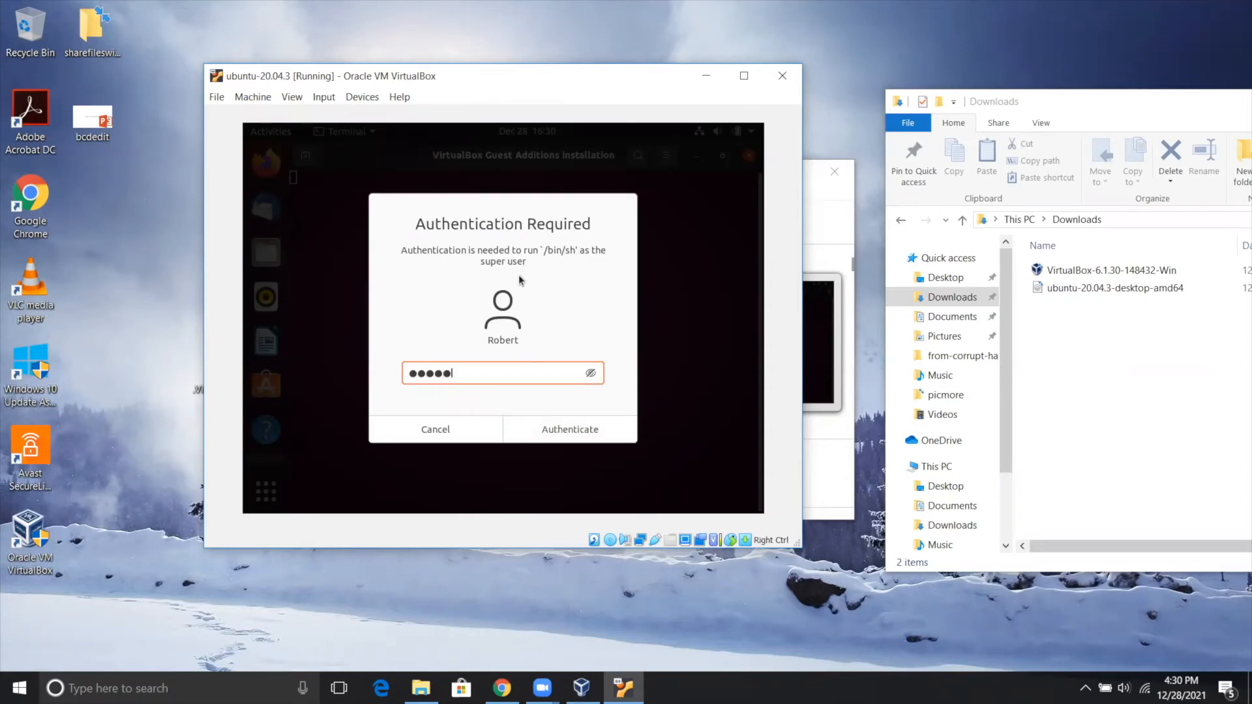
pyautogui.write('aaa')
pyautogui.click(589, 436)
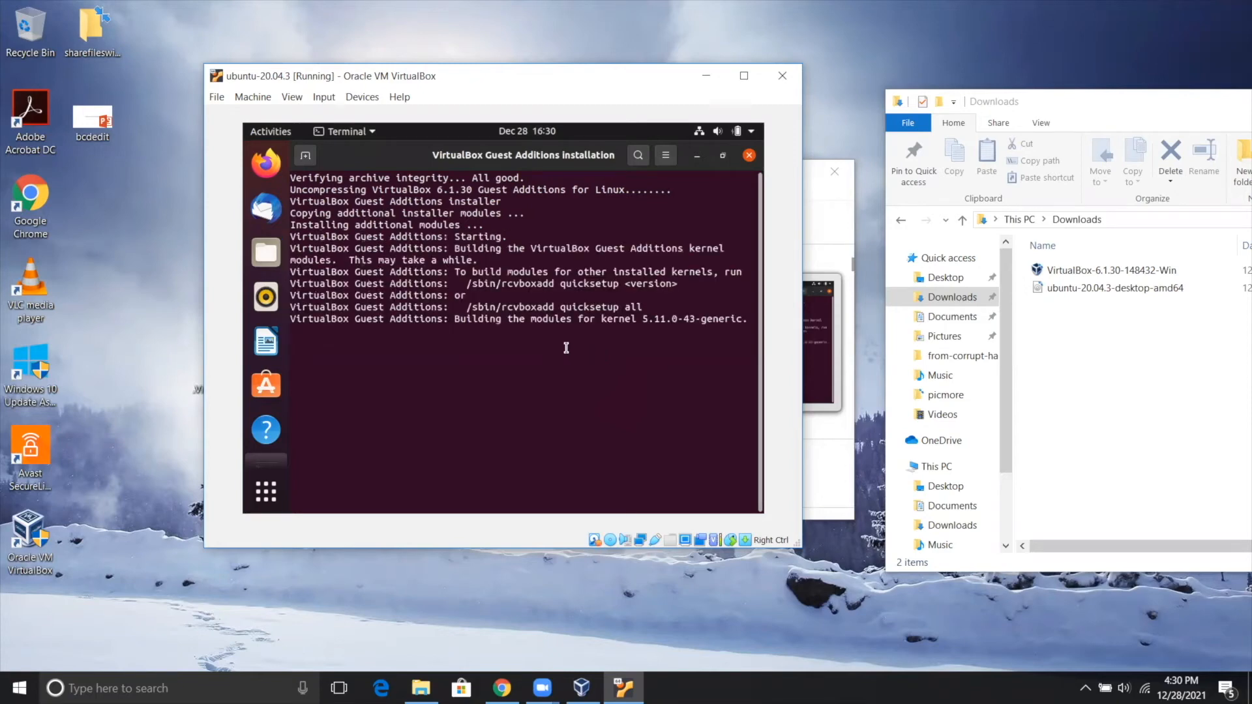
# Close the finished VirtualBox Guest Additions installation window in the Ubuntu guest.
pyautogui.click(550, 38)
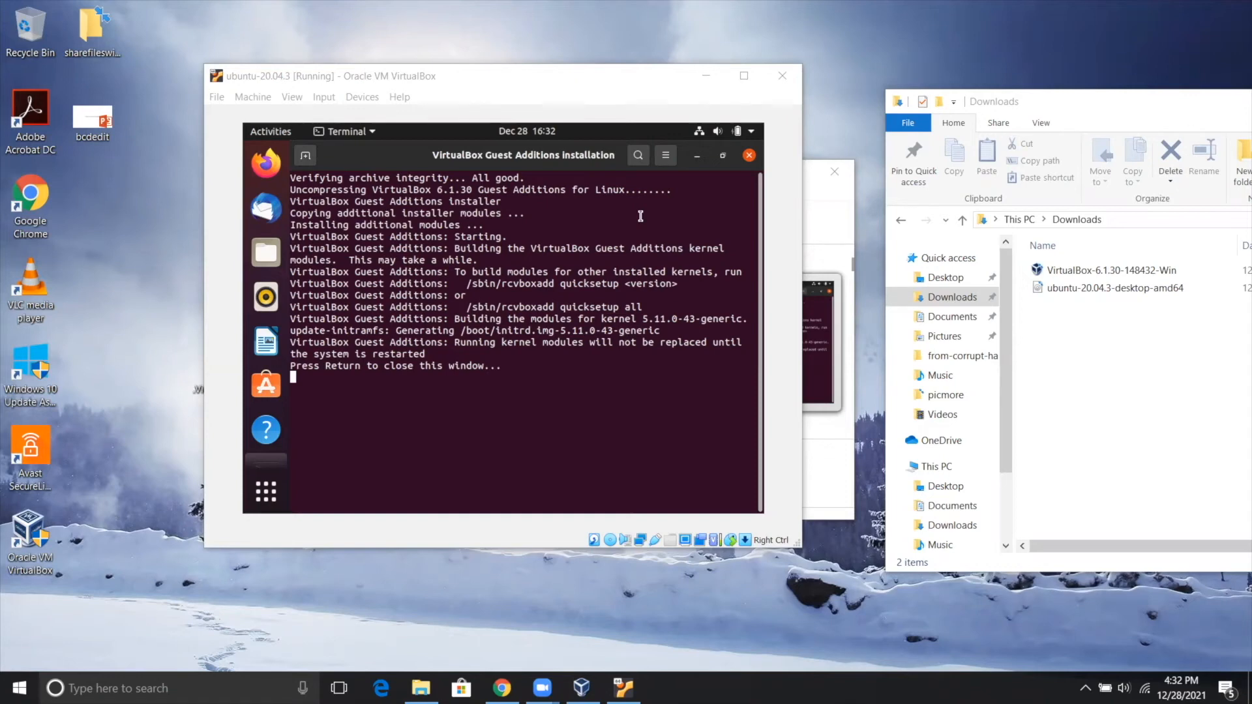
pyautogui.click(532, 374)
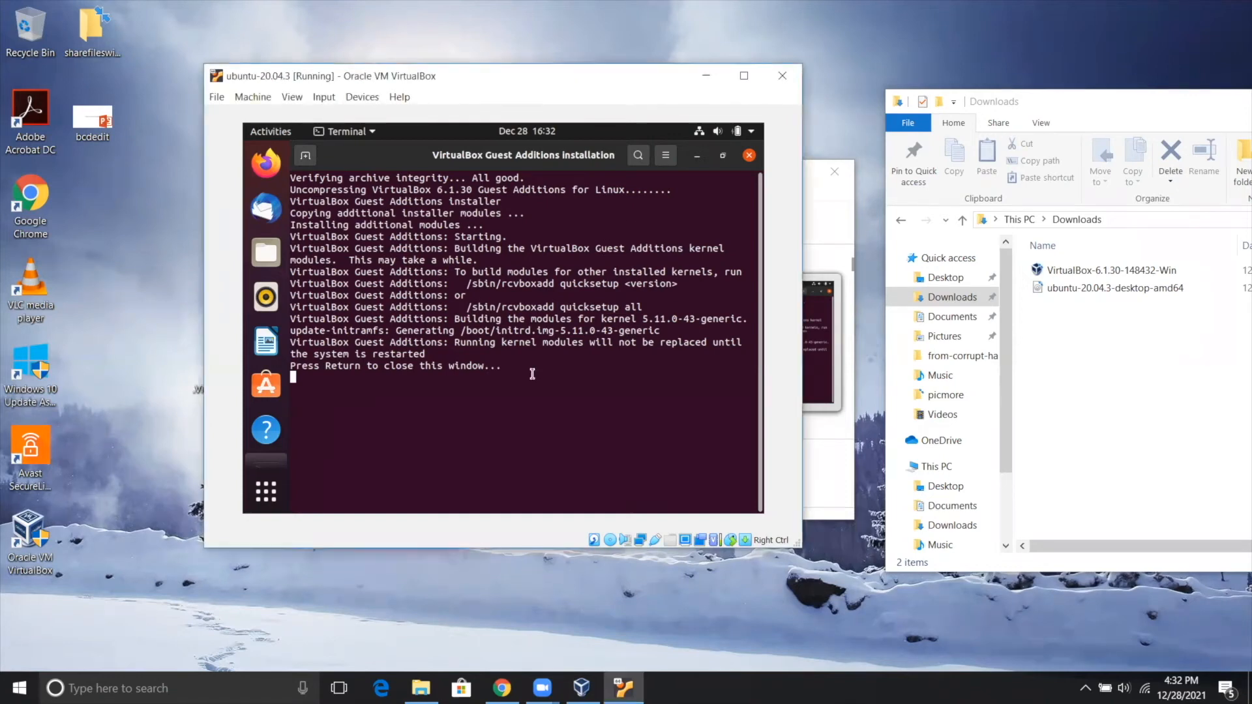
pyautogui.press('Return')
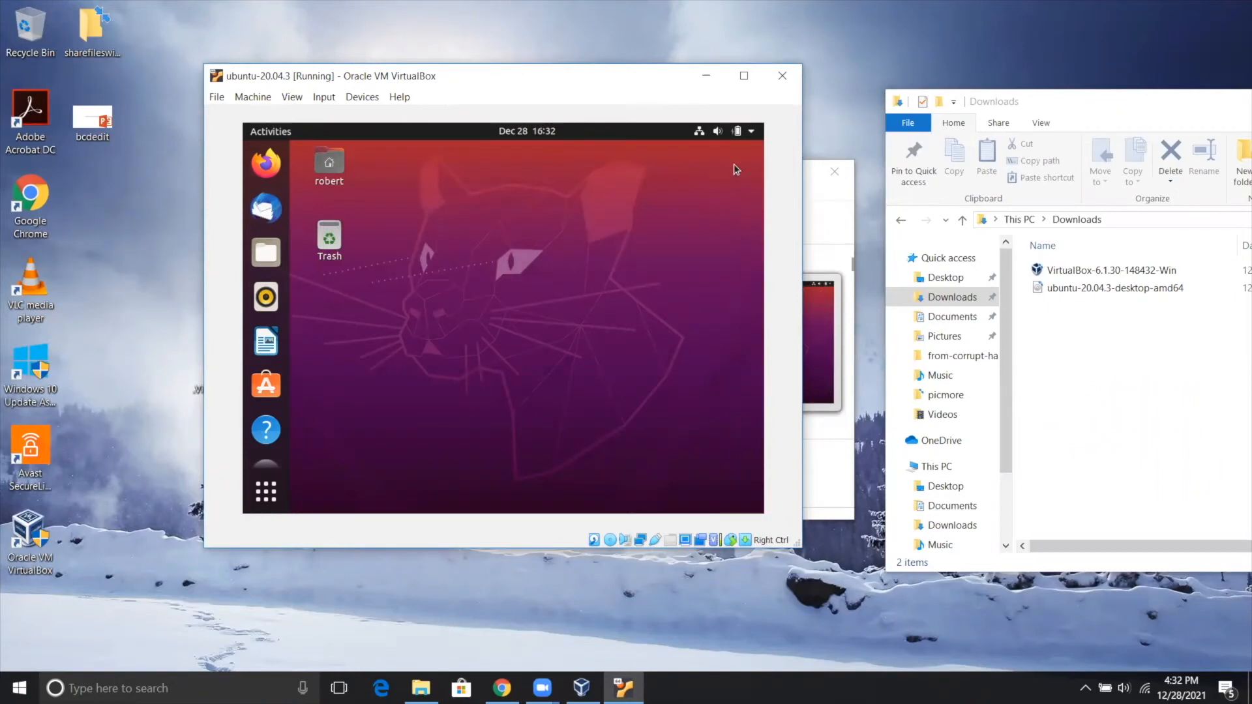
# Power off the Ubuntu virtual machine from within the guest system.
pyautogui.click(749, 132)
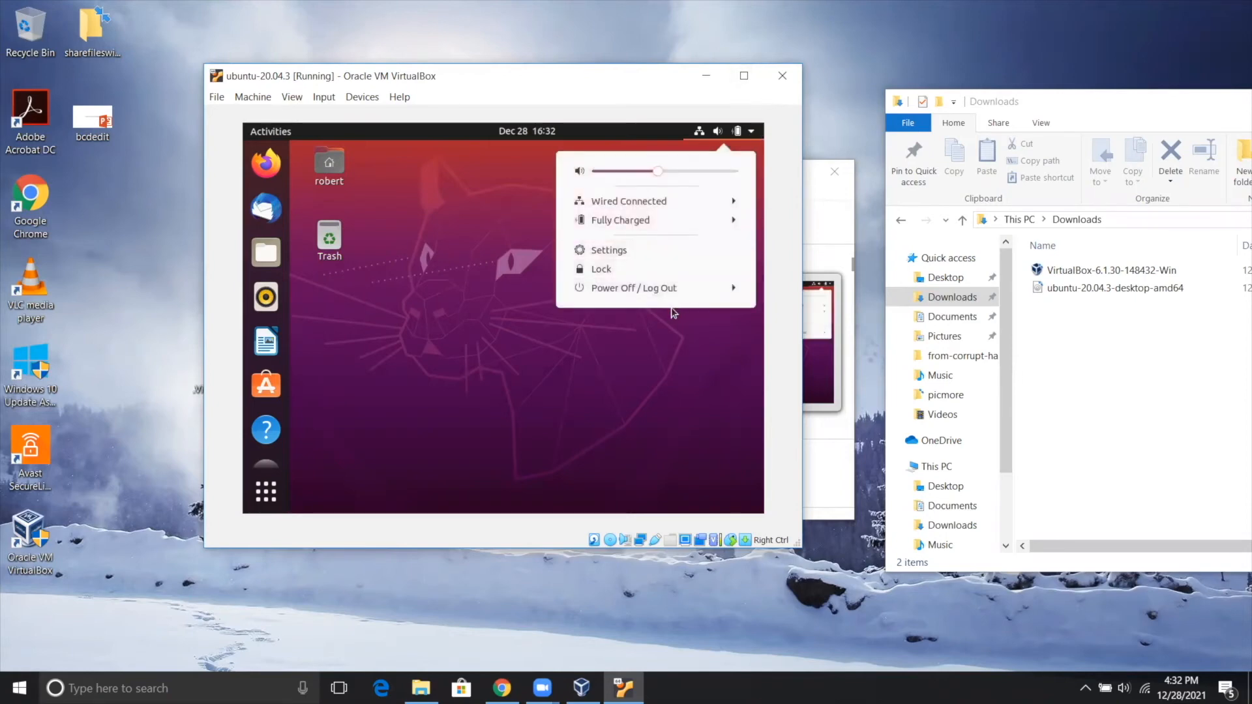
pyautogui.click(674, 288)
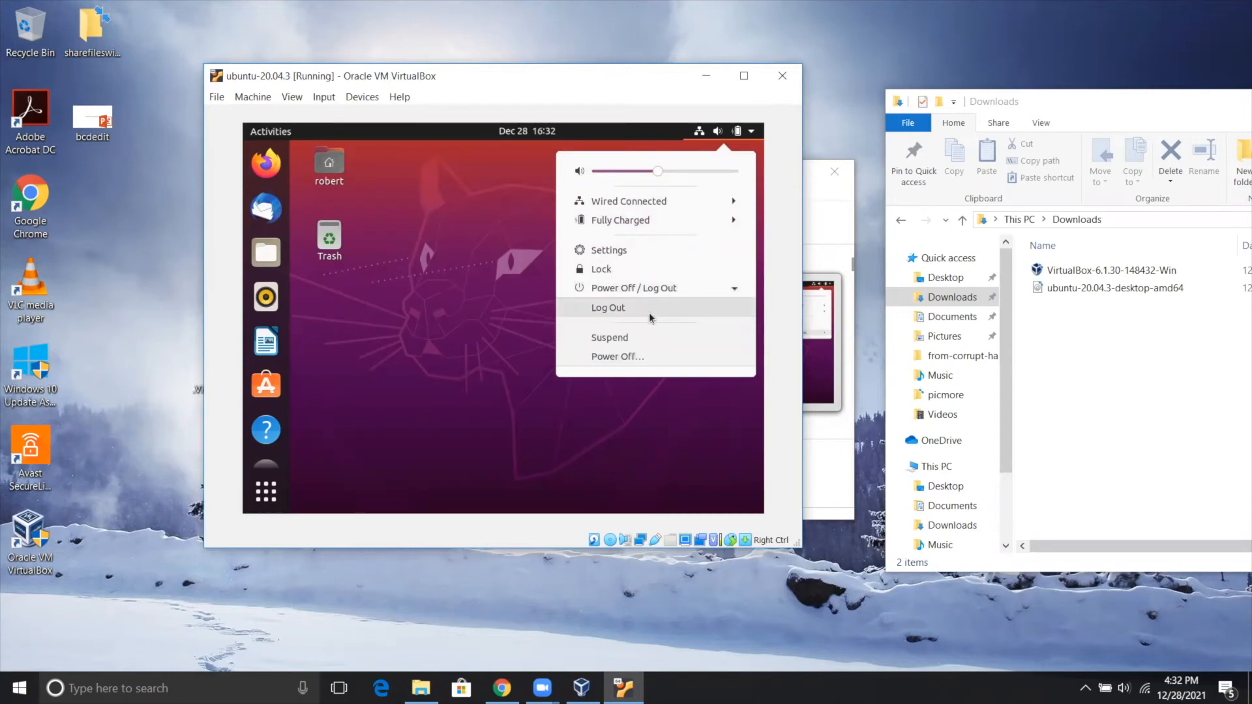
pyautogui.click(624, 357)
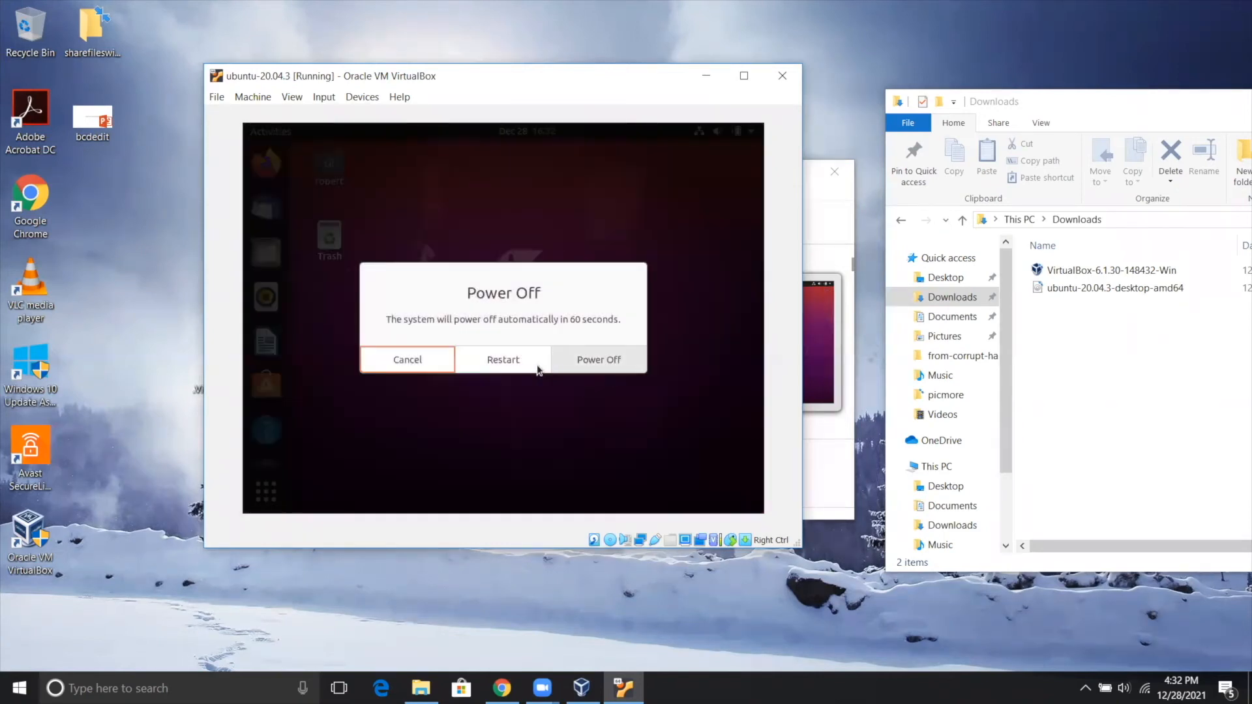
pyautogui.click(588, 366)
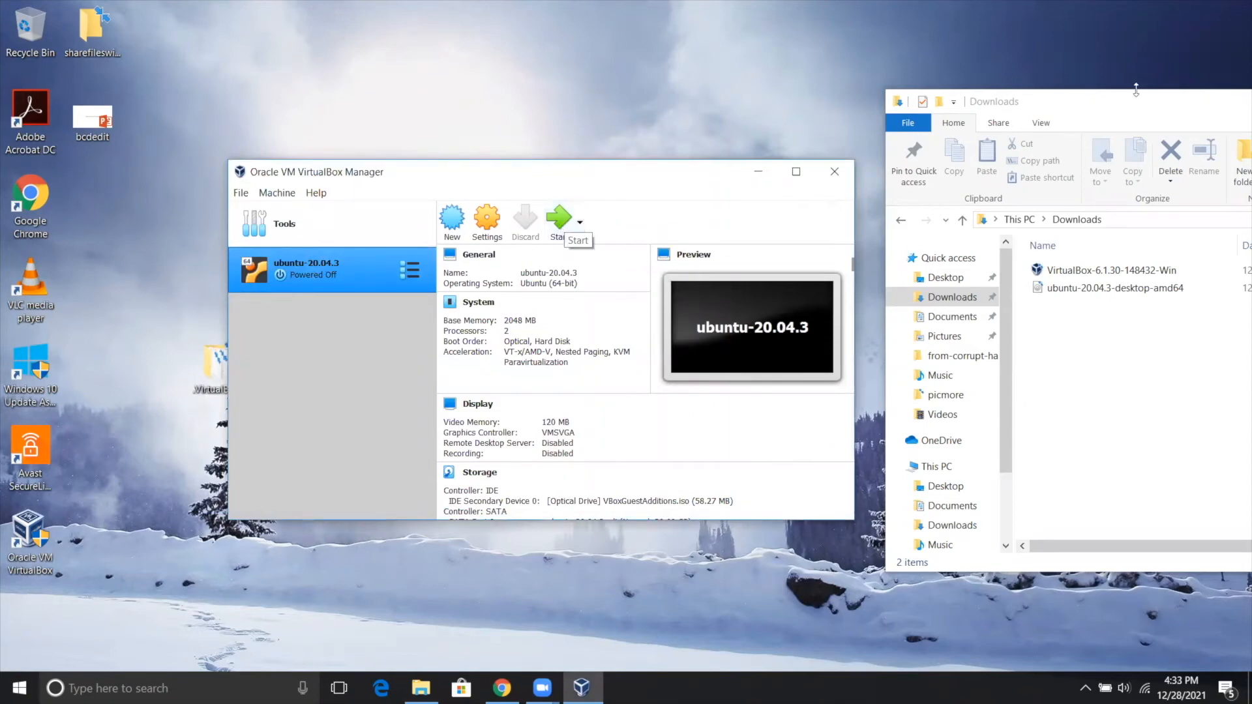
# Start the ubuntu-20.04.3 virtual machine and log in to the user account with its password.
pyautogui.click(559, 217)
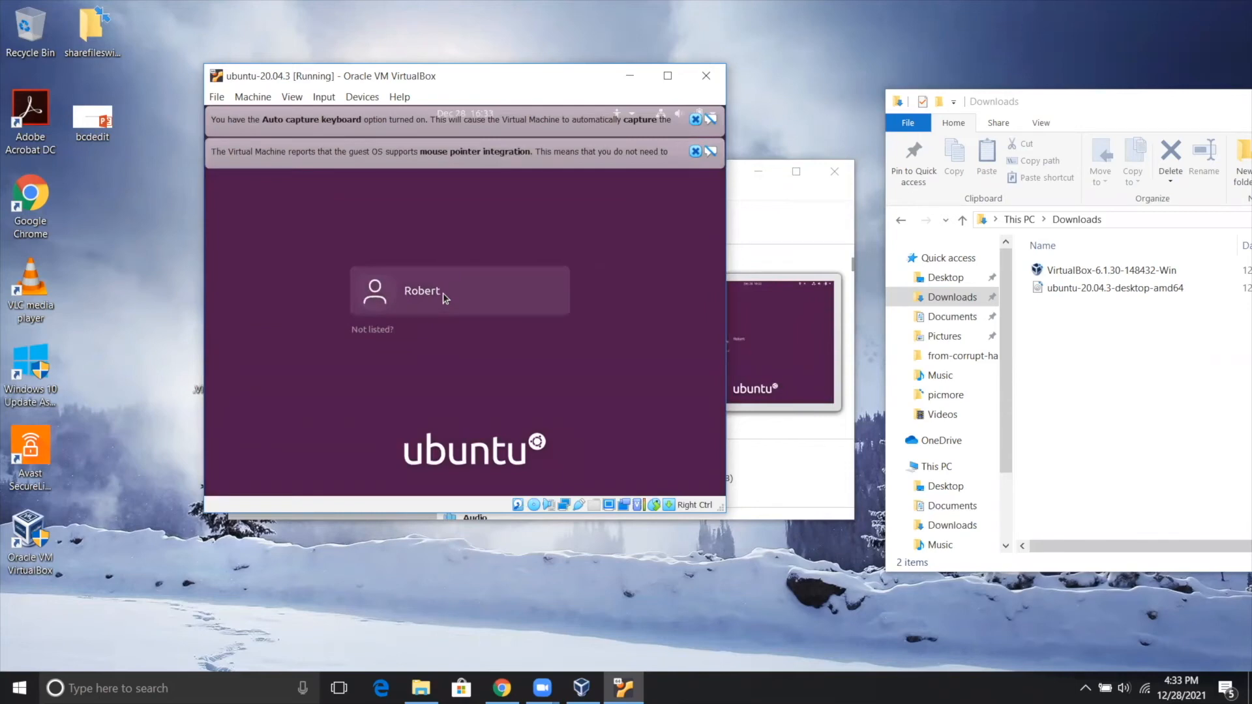
pyautogui.click(443, 297)
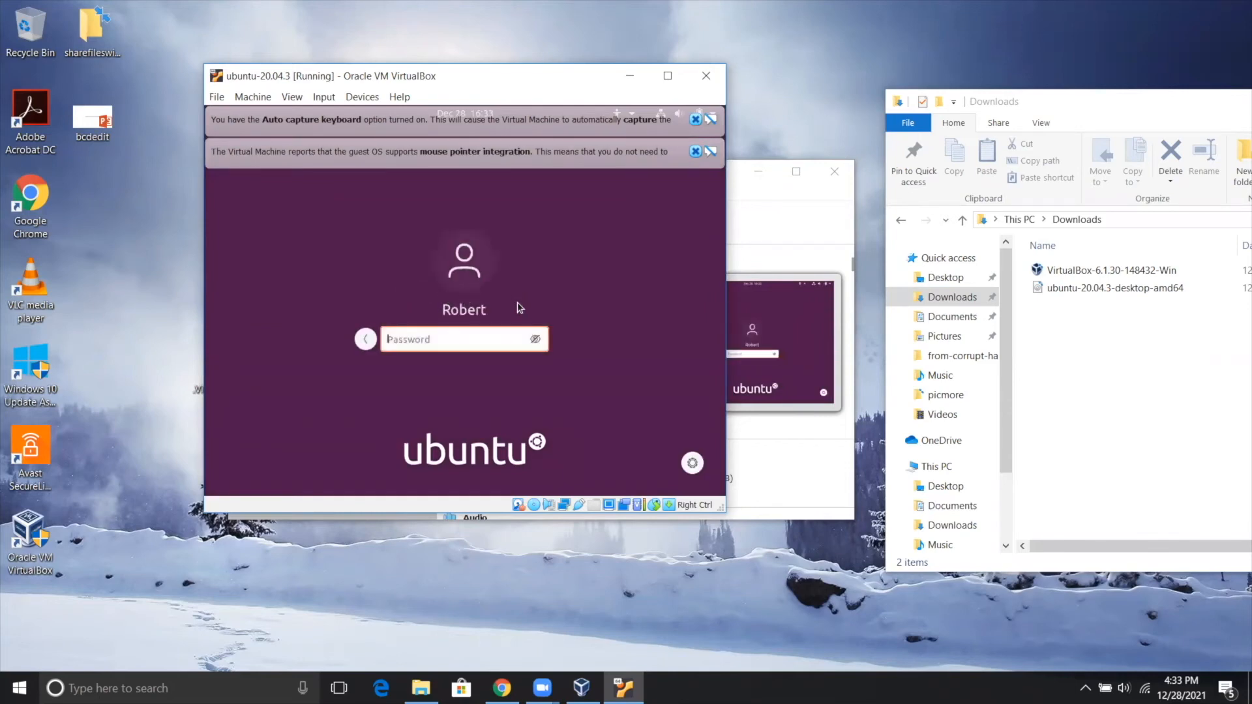
pyautogui.write('**********')
pyautogui.press('Return')
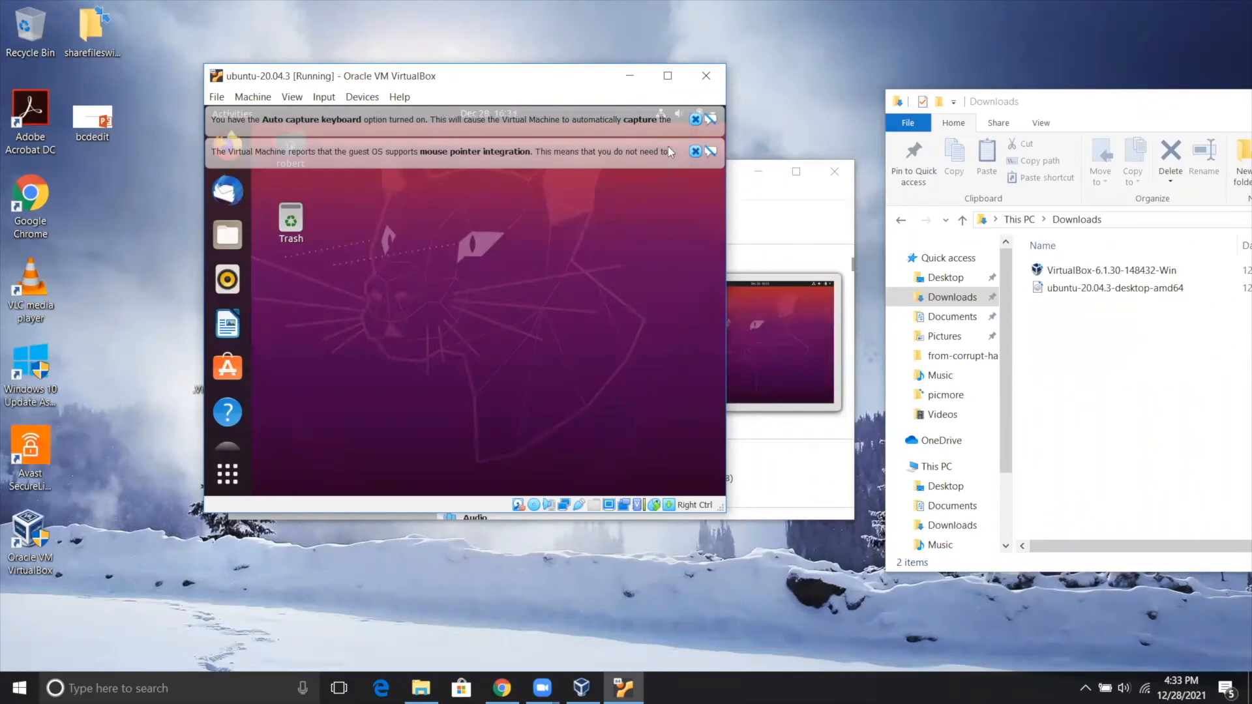
# Maximize the virtual machine window and dismiss the keyboard capture and mouse integration messages.
pyautogui.click(668, 75)
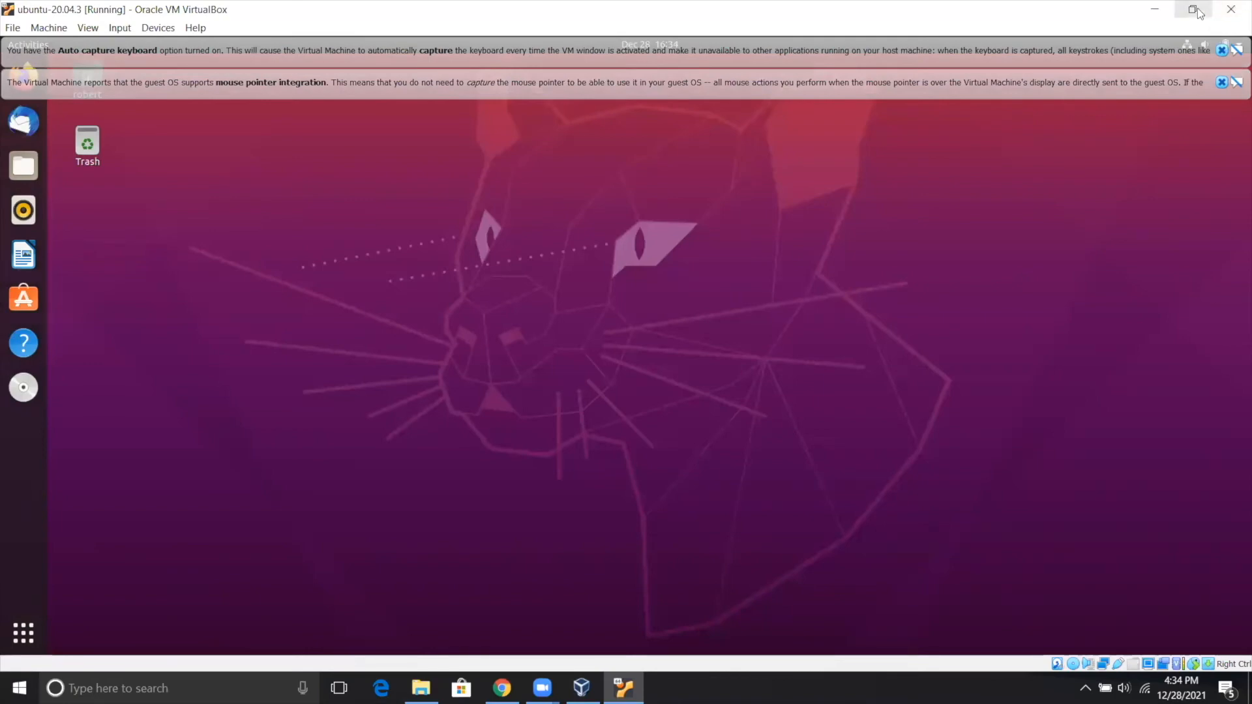
pyautogui.click(1195, 10)
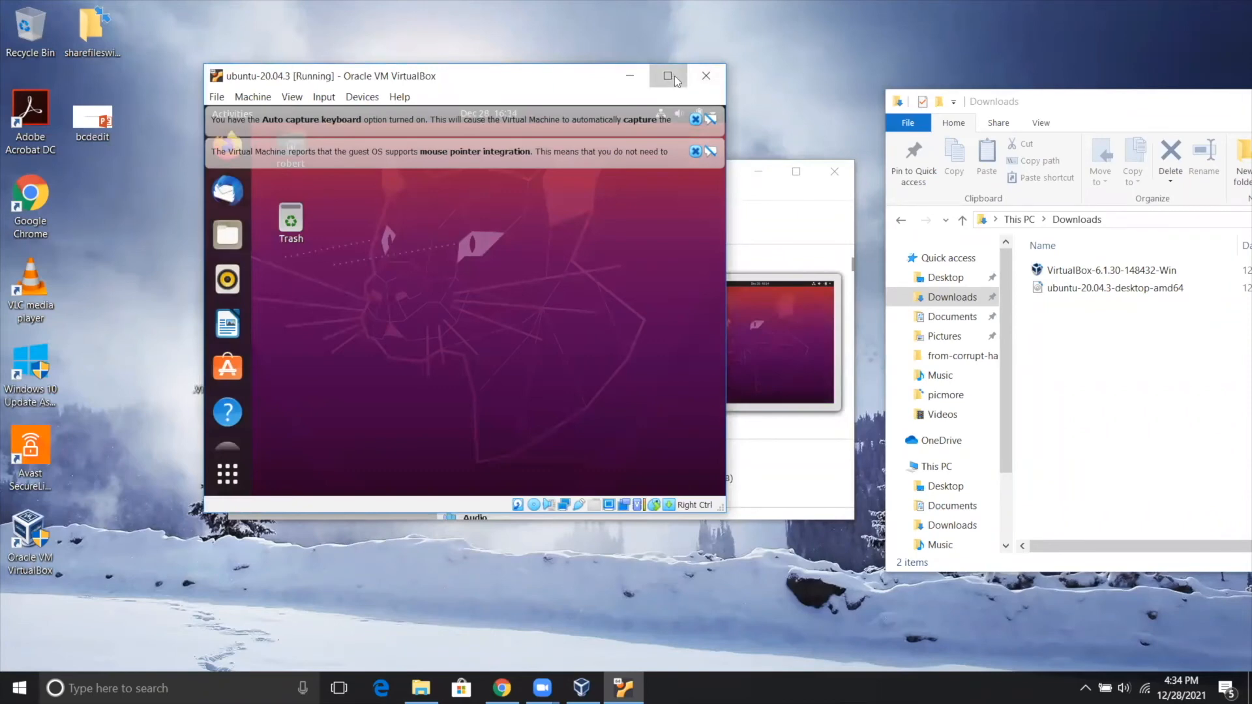
pyautogui.click(673, 76)
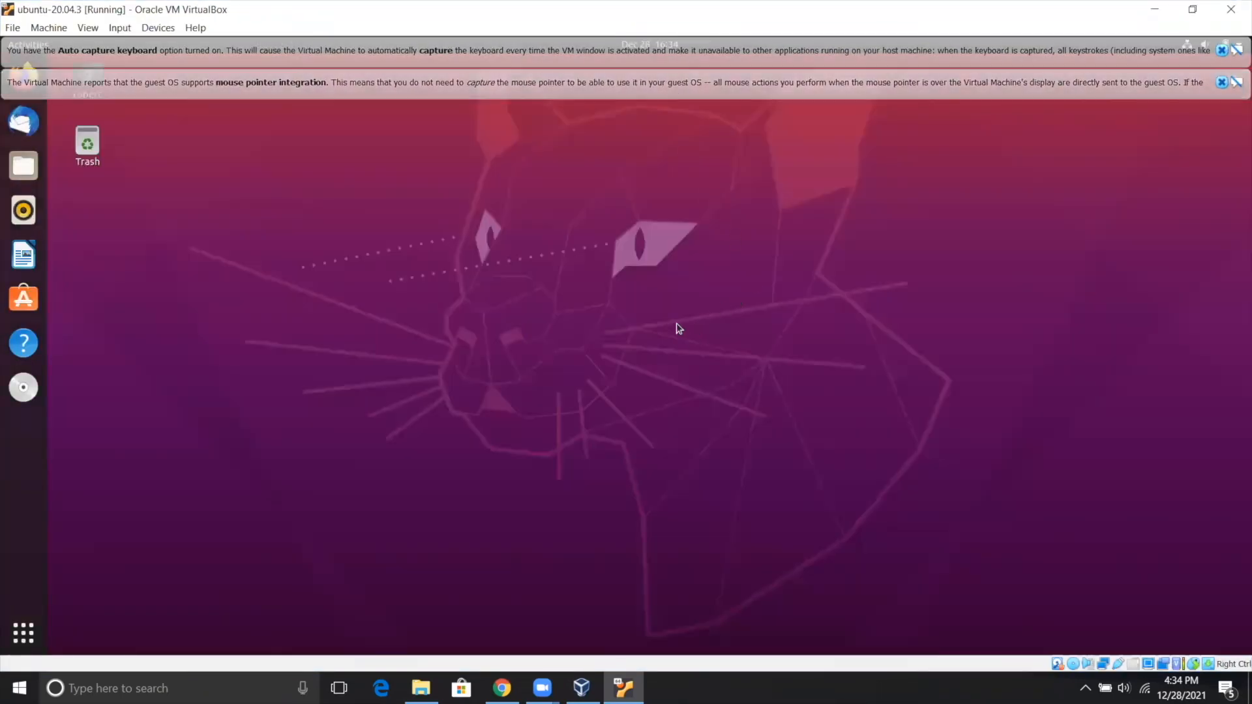
pyautogui.click(1221, 82)
pyautogui.click(1221, 51)
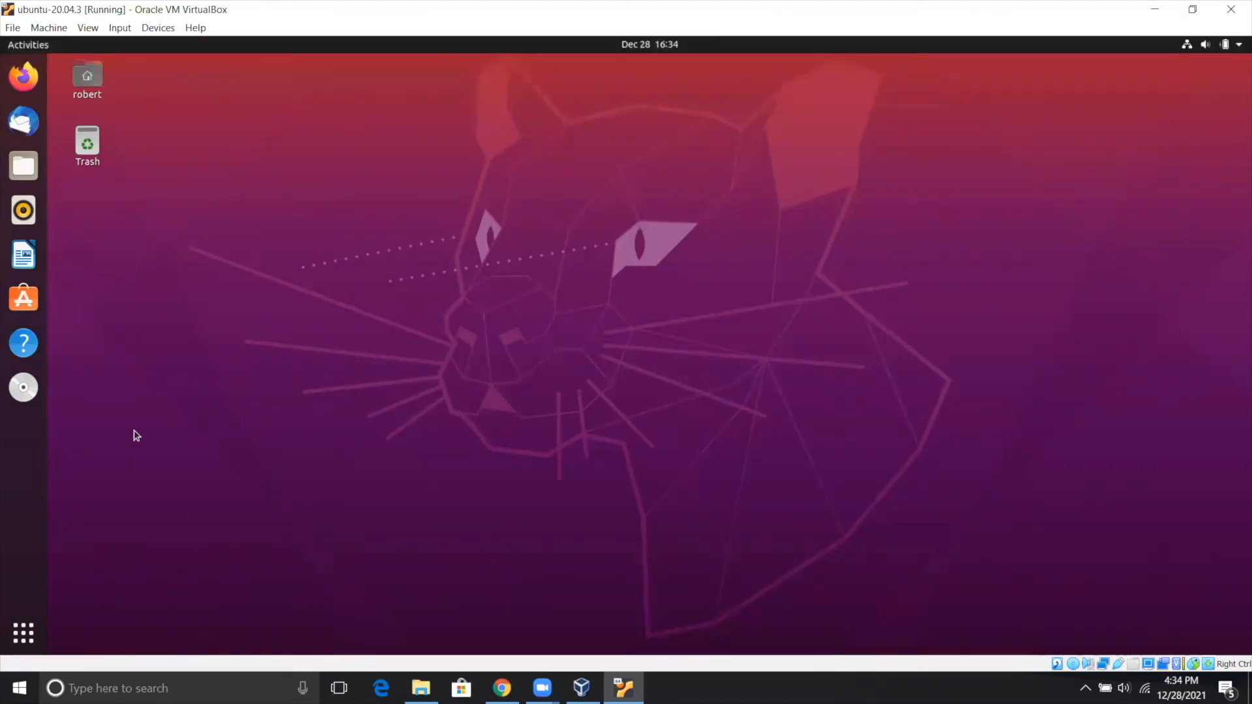
# Search the Ubuntu applications for "ter" and open Terminal.
pyautogui.click(26, 636)
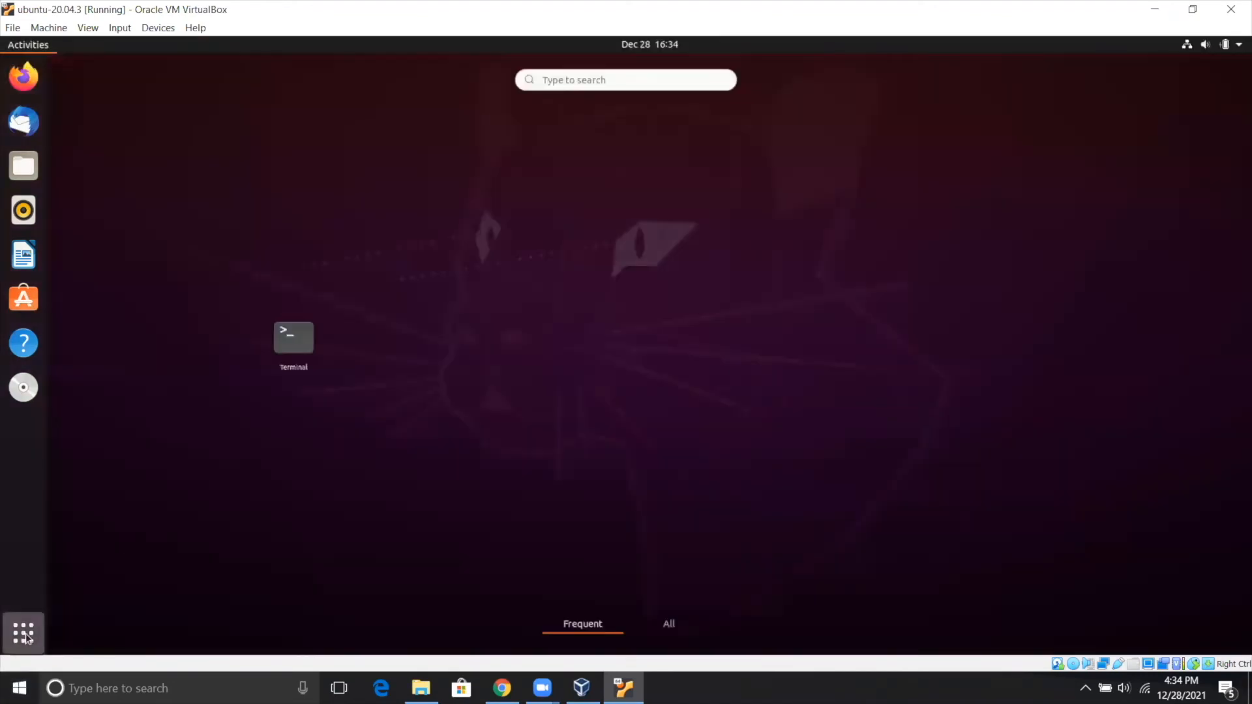
pyautogui.click(581, 77)
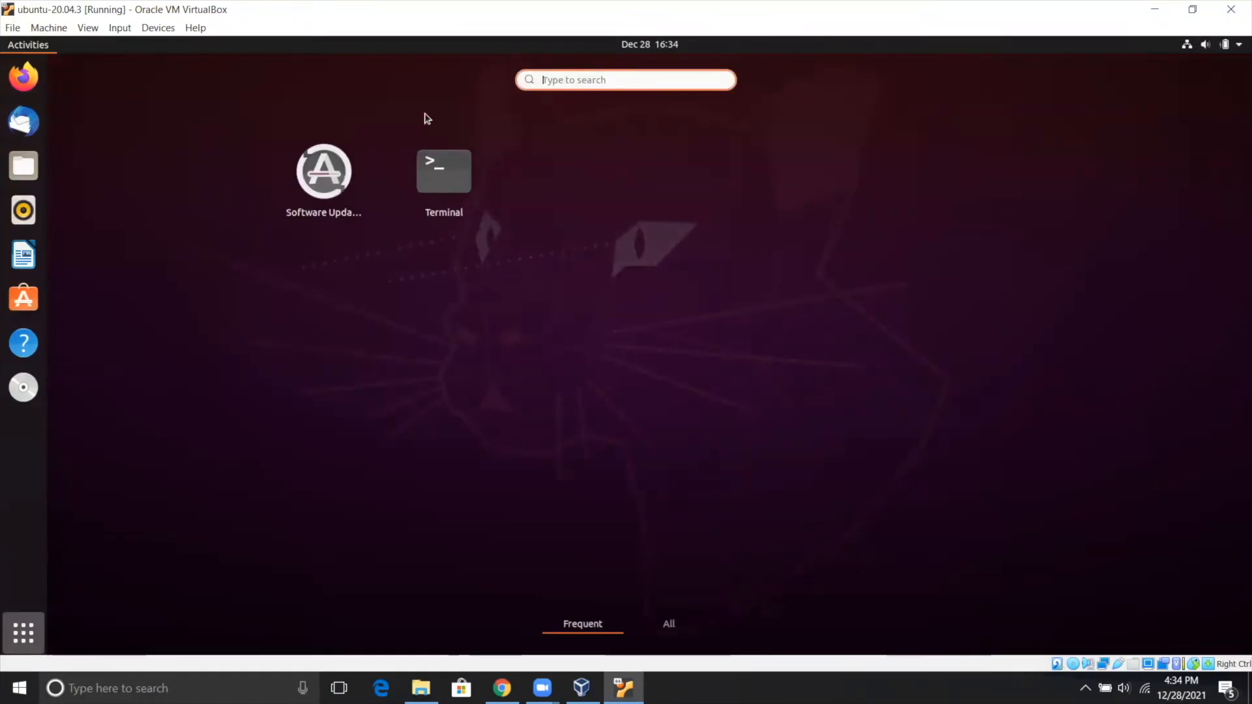
pyautogui.write('t')
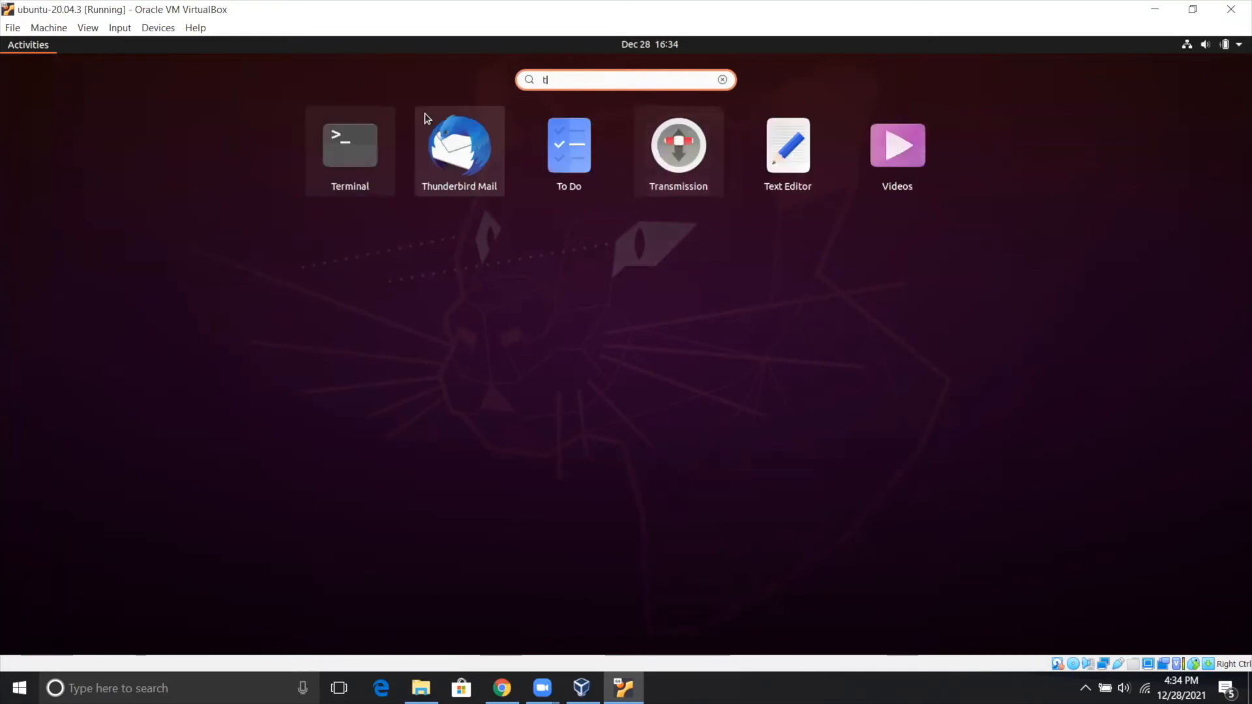
pyautogui.write('er')
pyautogui.press('BackSpace')
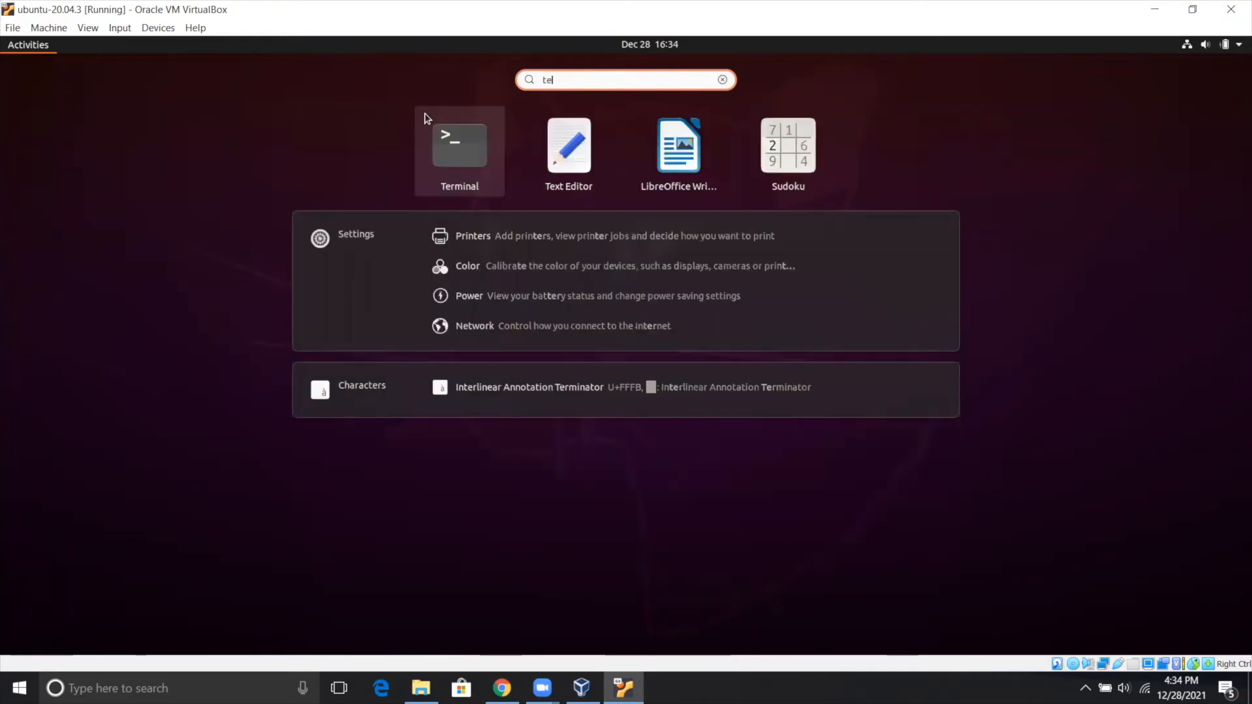
pyautogui.write('mi')
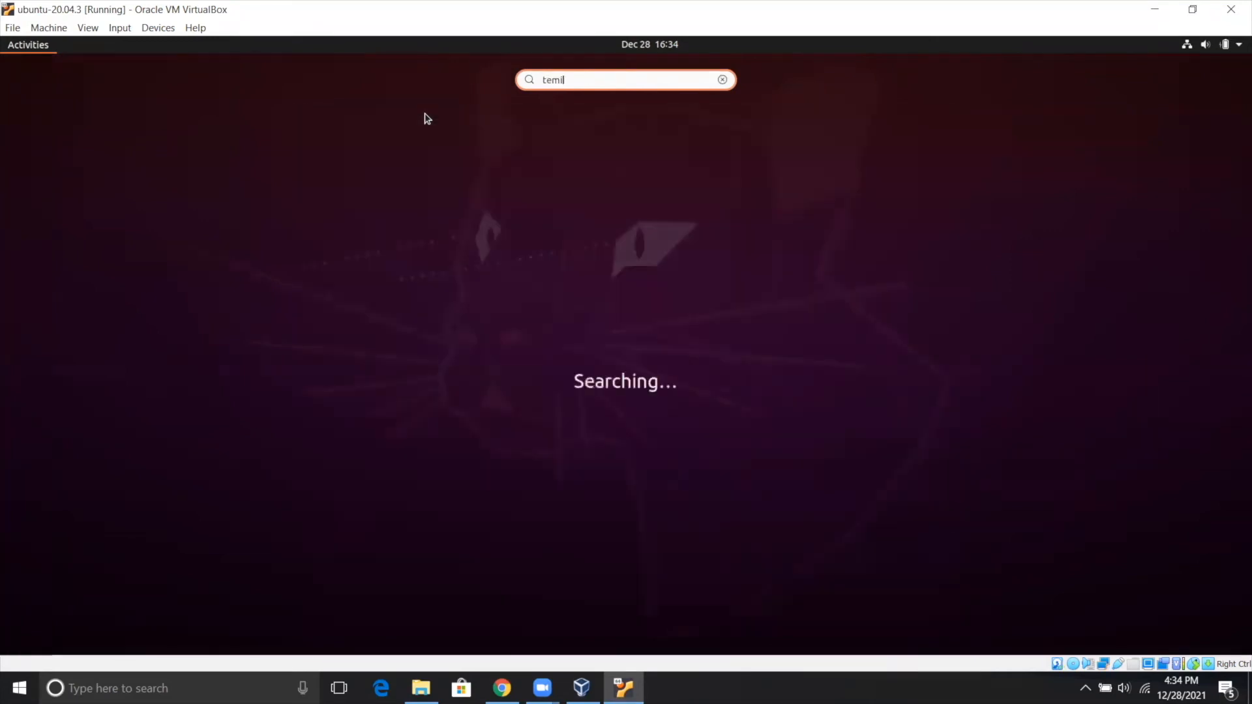
pyautogui.press('BackSpace')
pyautogui.press('BackSpace')
pyautogui.press('BackSpace')
pyautogui.write('er')
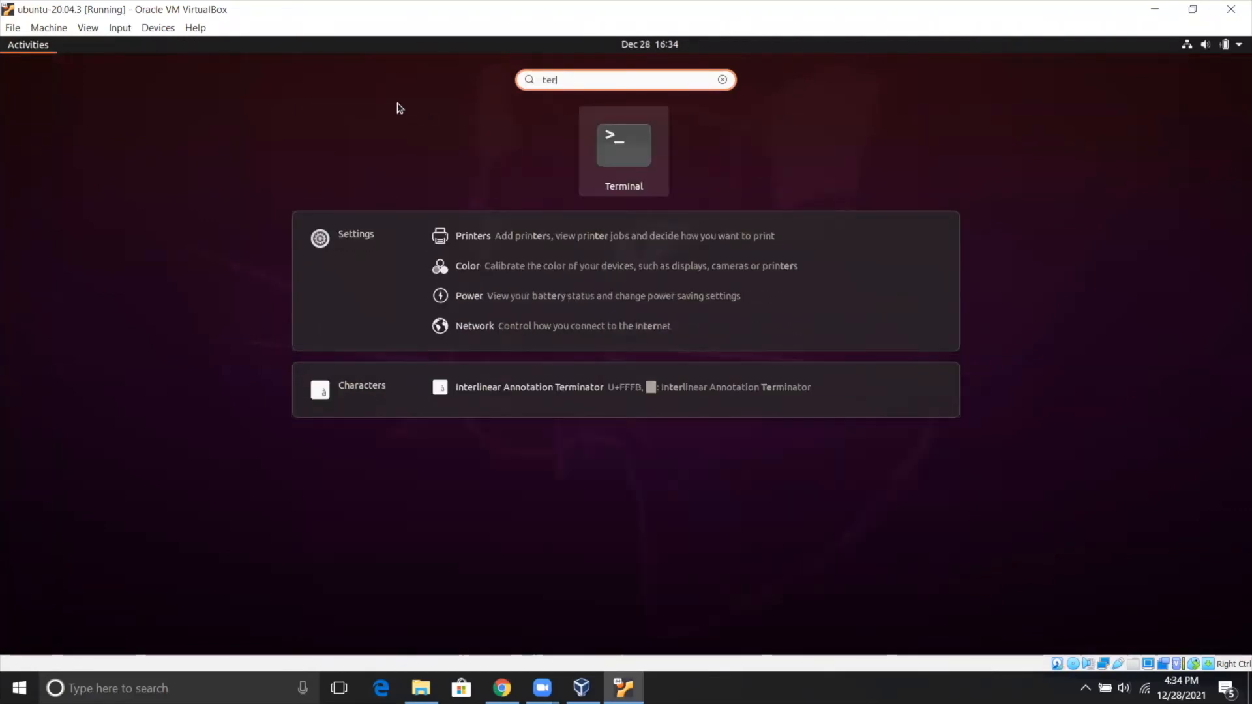
pyautogui.click(617, 158)
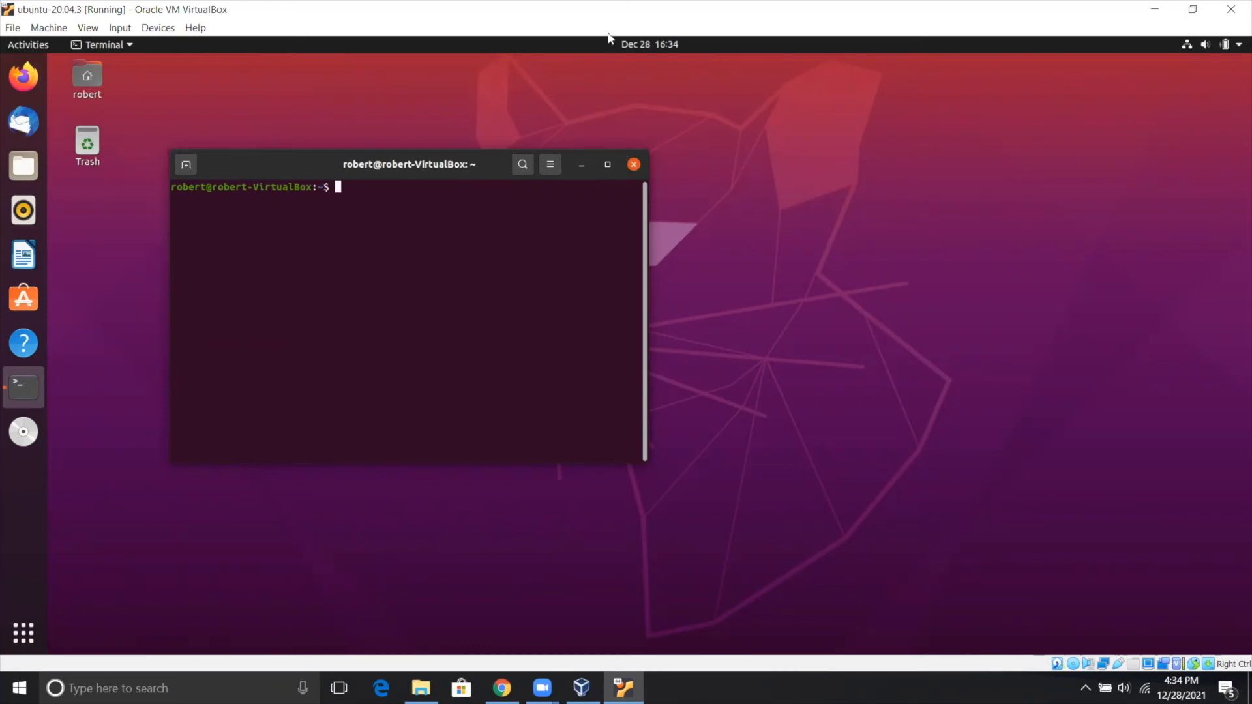
pyautogui.click(841, 81)
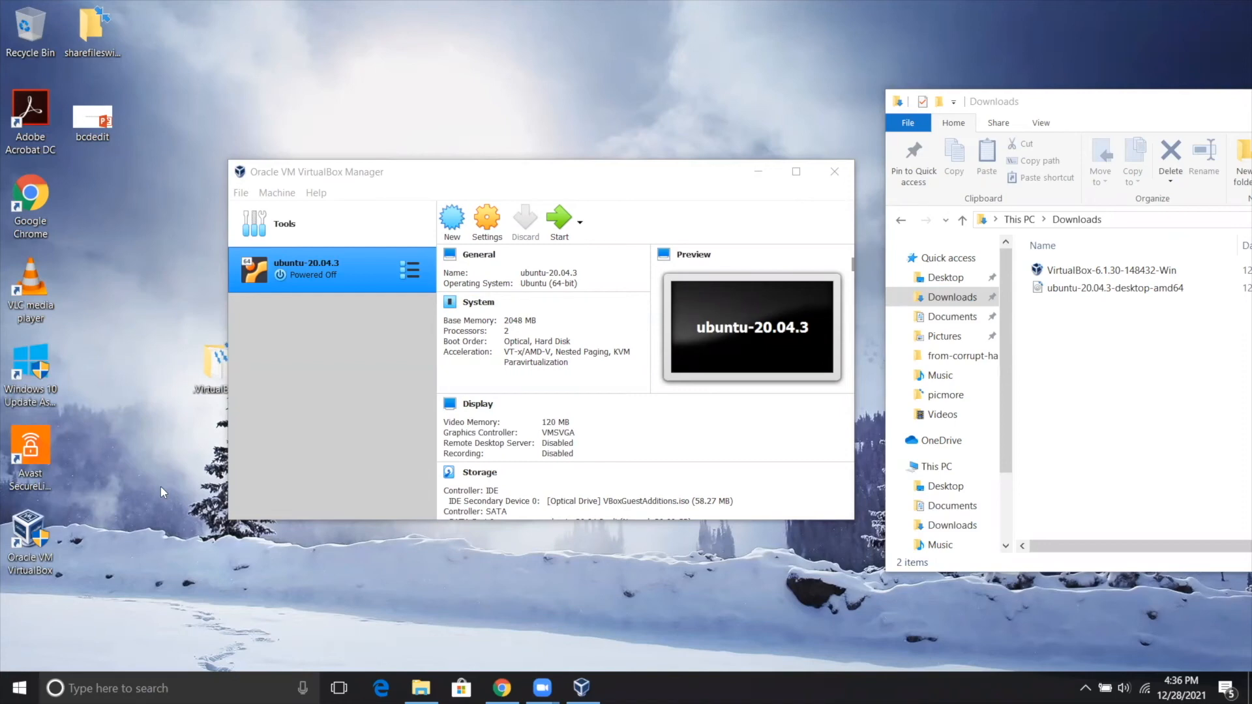
# Open an administrator Command Prompt on the Windows host and move its window clear of the bcdedit desktop file.
pyautogui.press('super+x')
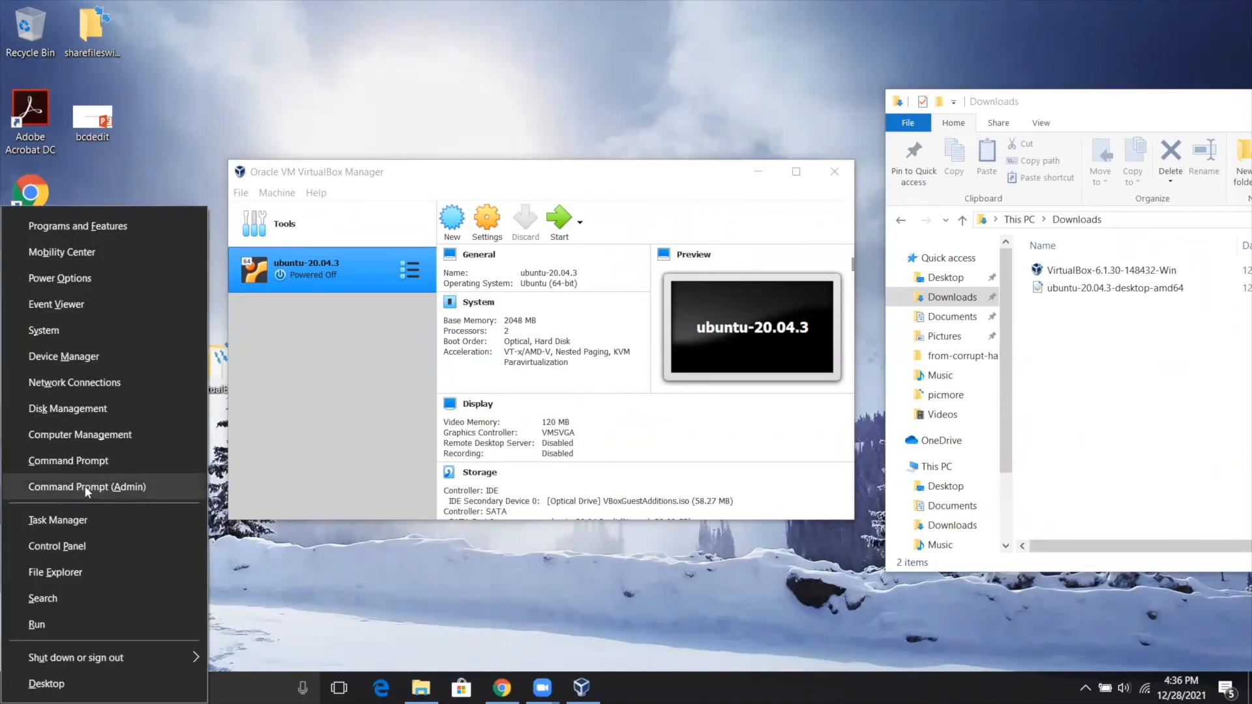
pyautogui.click(108, 487)
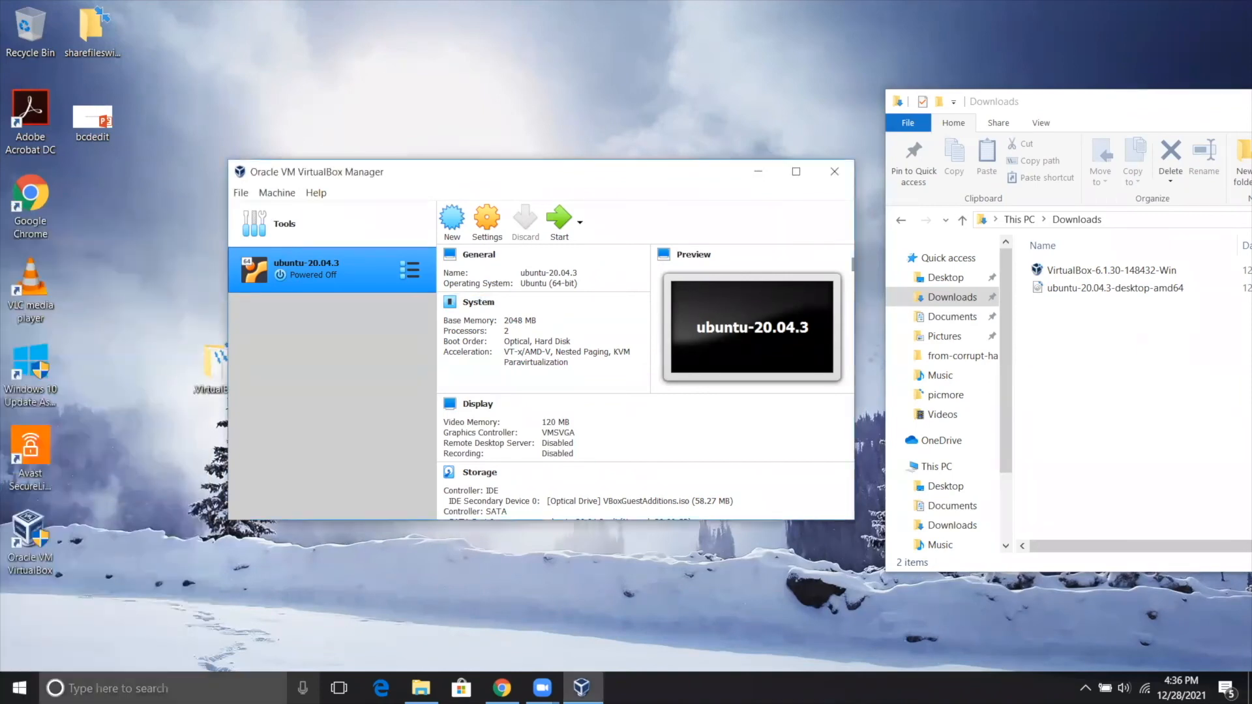
pyautogui.press('super+x')
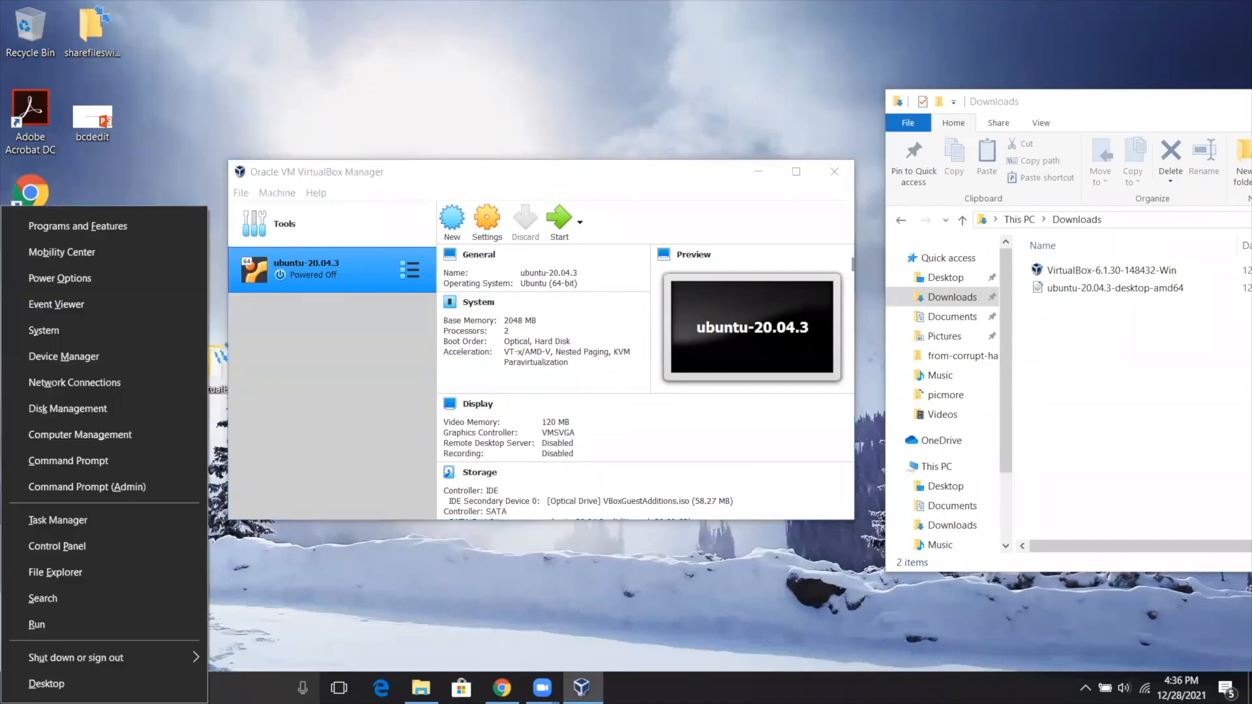
pyautogui.click(121, 485)
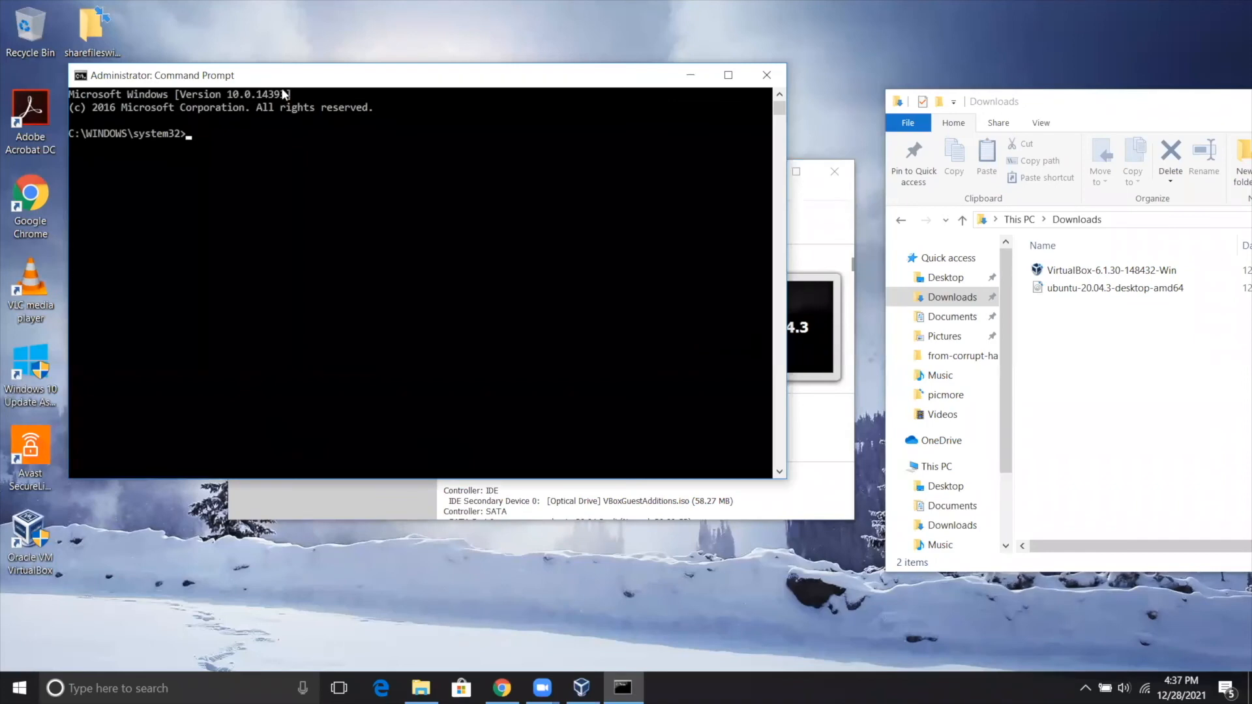
pyautogui.moveTo(281, 82); pyautogui.dragTo(217, 180)
# Open the bcdedit presentation from the desktop in PowerPoint and dismiss the Office sign-in and activation windows.
pyautogui.click(91, 119)
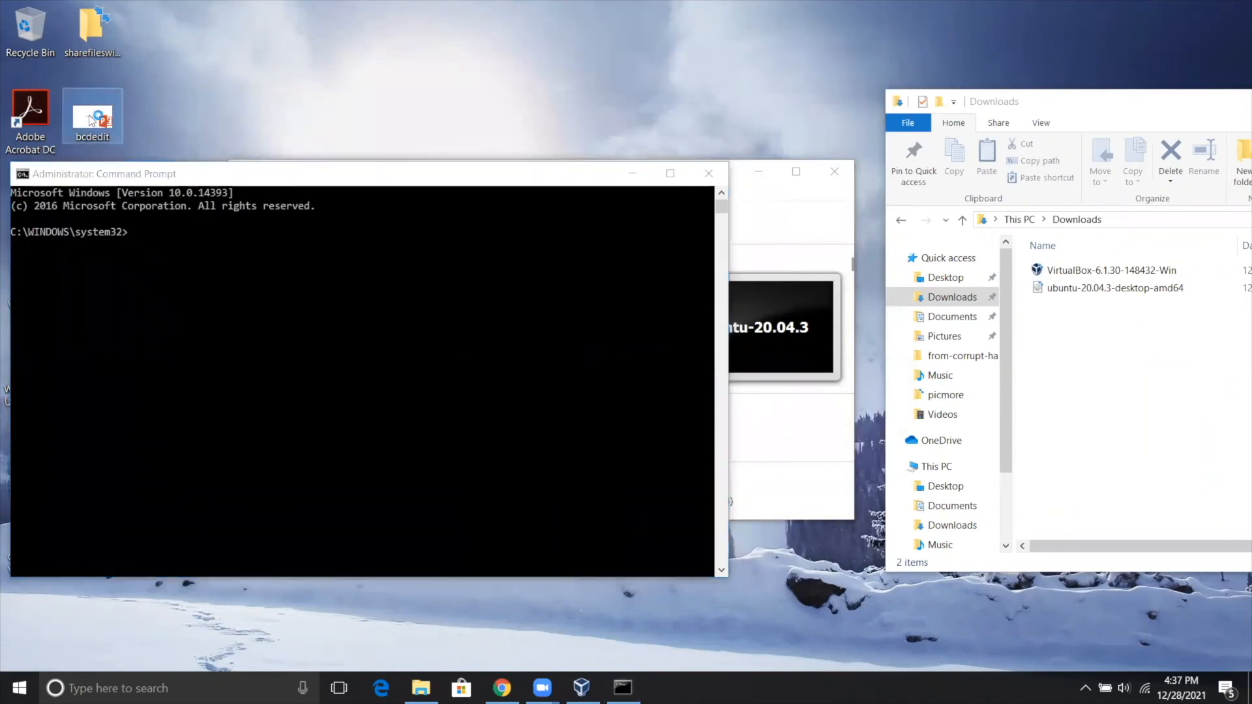
pyautogui.doubleClick(92, 120)
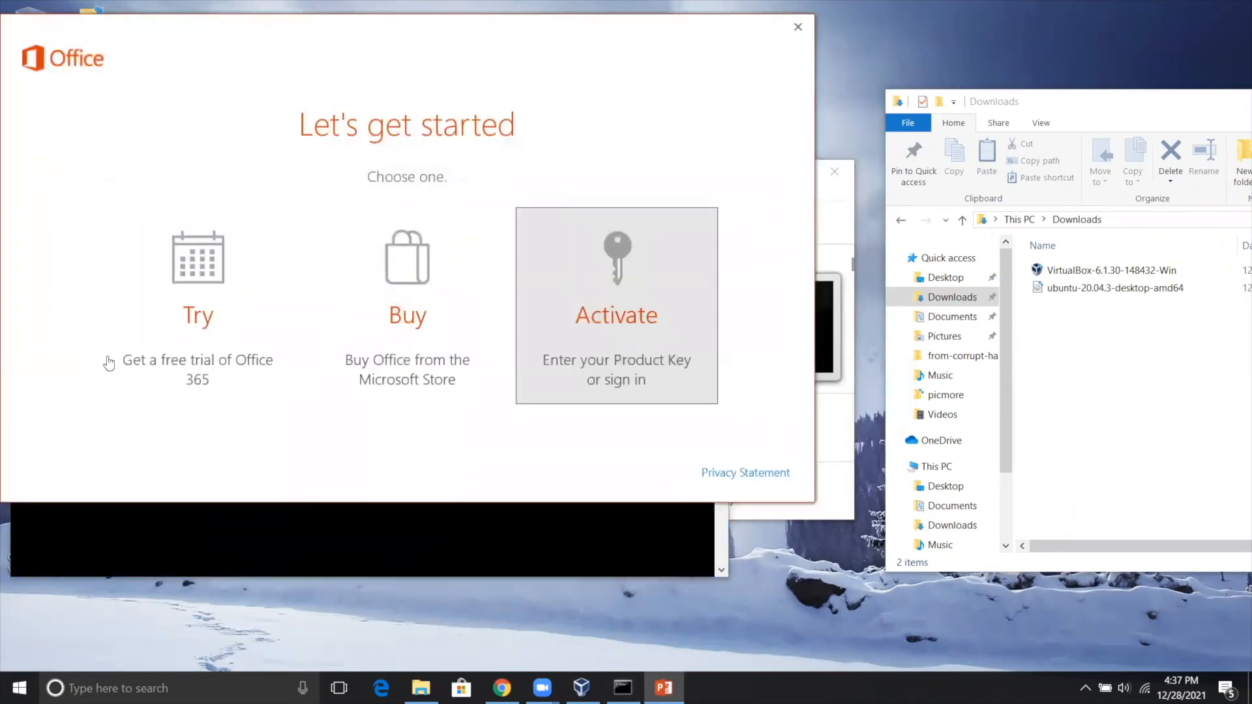
pyautogui.click(180, 278)
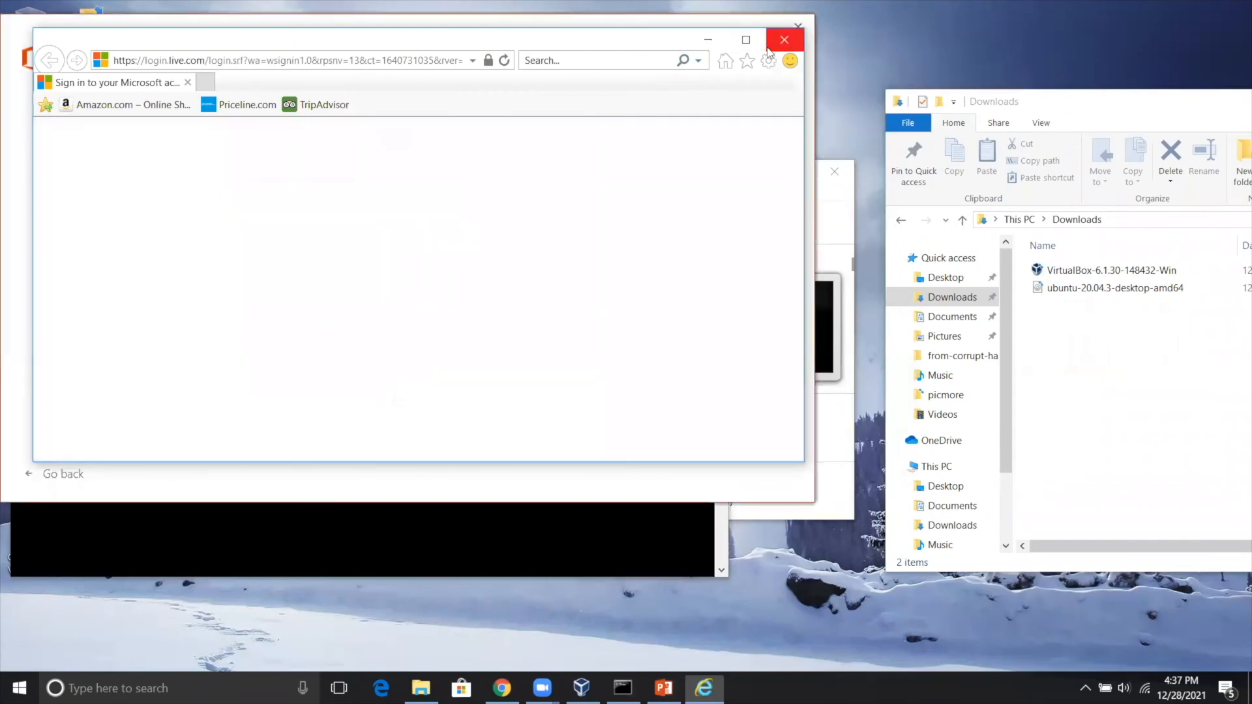
pyautogui.click(784, 39)
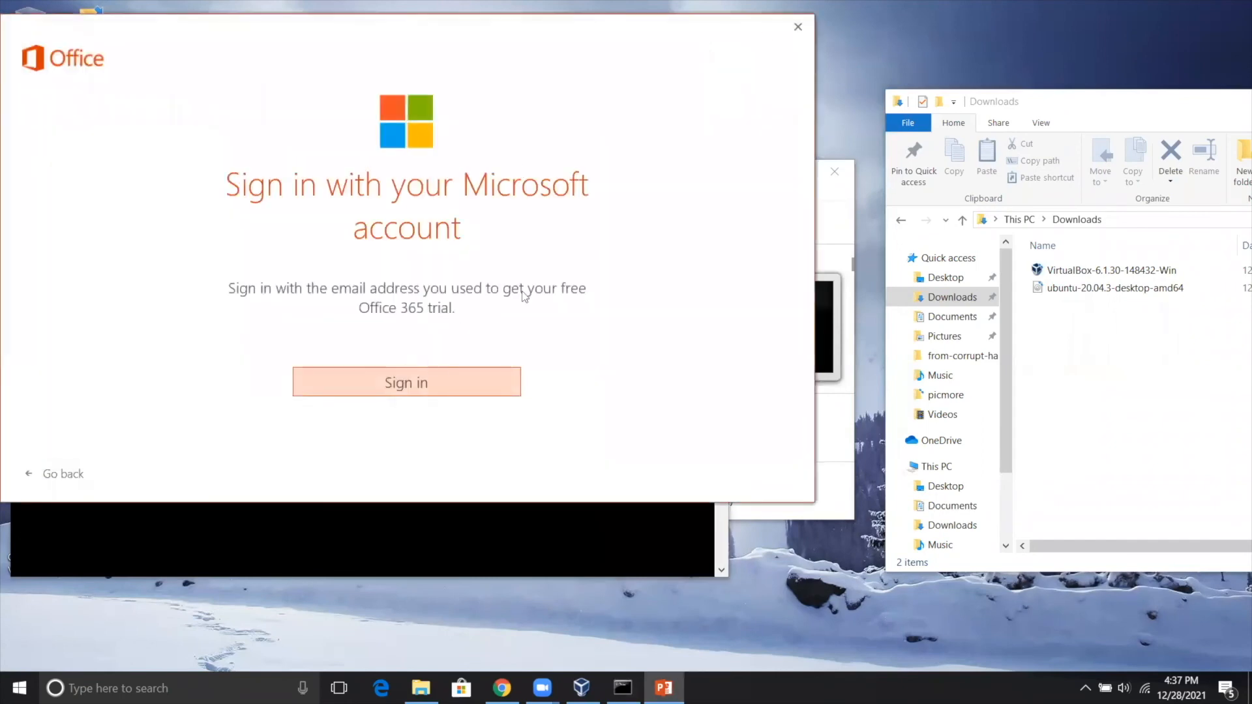
pyautogui.click(797, 27)
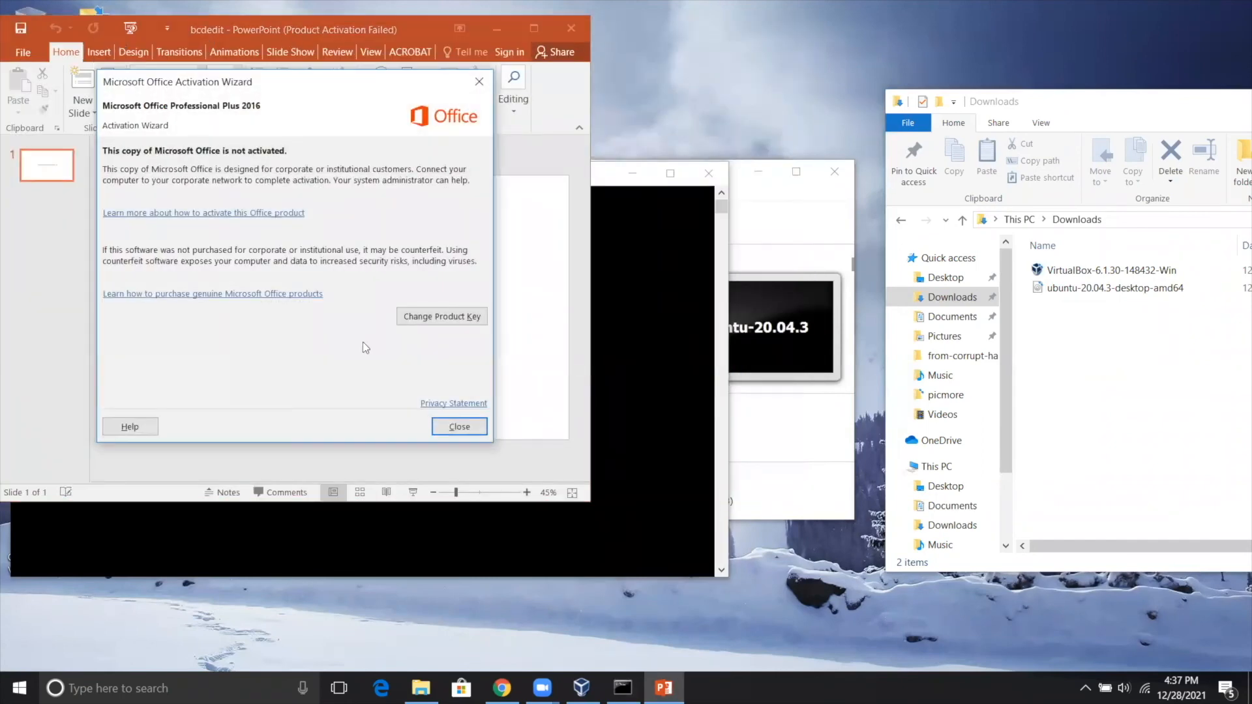
pyautogui.click(458, 426)
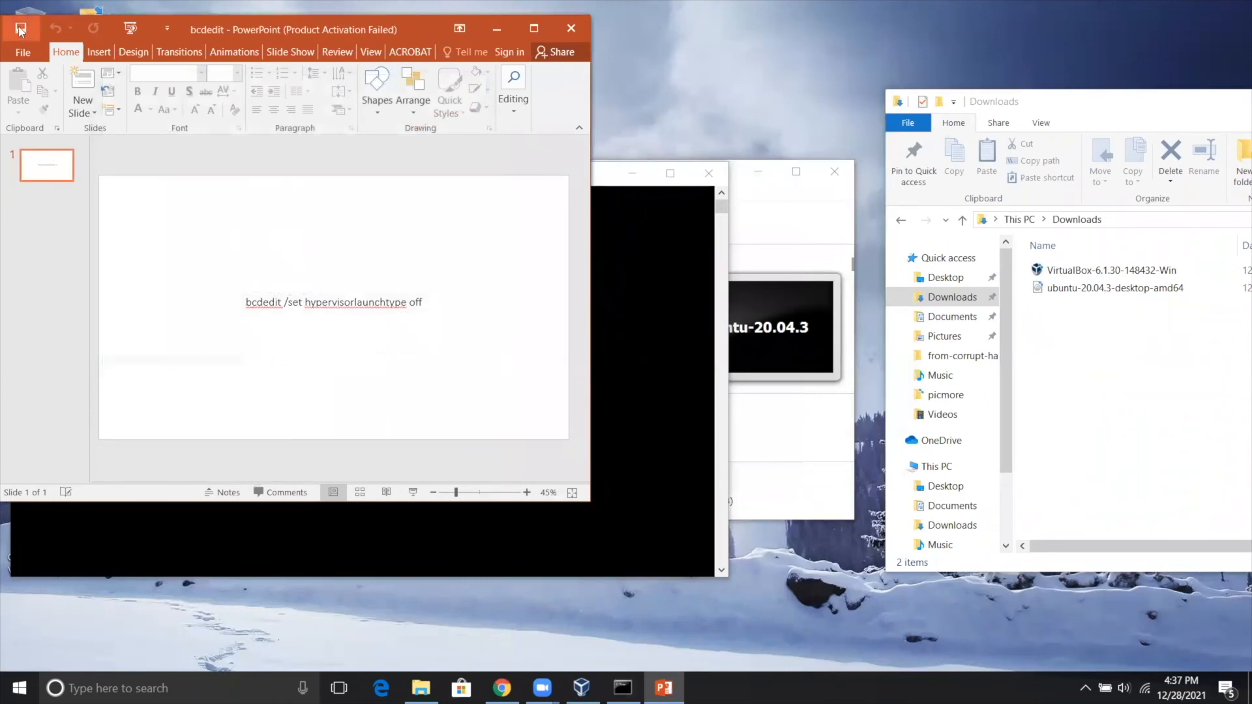
pyautogui.click(167, 28)
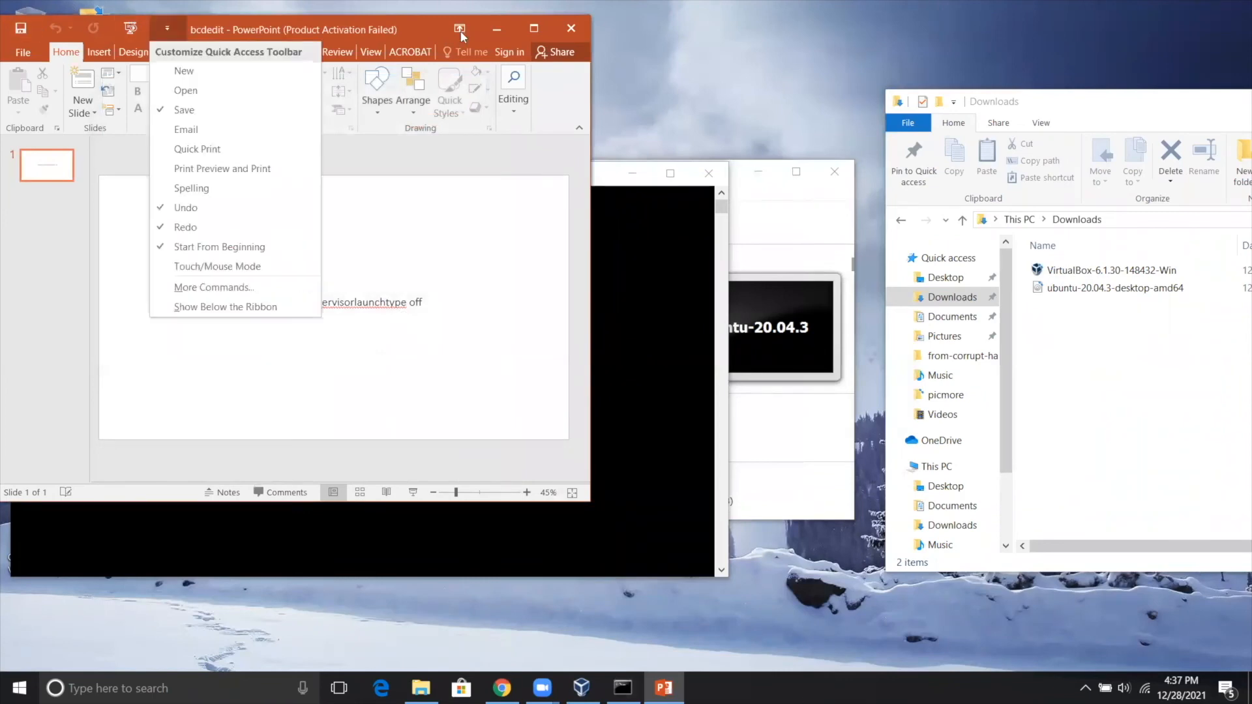
pyautogui.click(528, 260)
# Move the Command Prompt clear of the presentation and enter bcdedit /set hypervisorlaunchtype off at the prompt without running it.
pyautogui.moveTo(622, 178); pyautogui.dragTo(1189, 148)
pyautogui.click(855, 305)
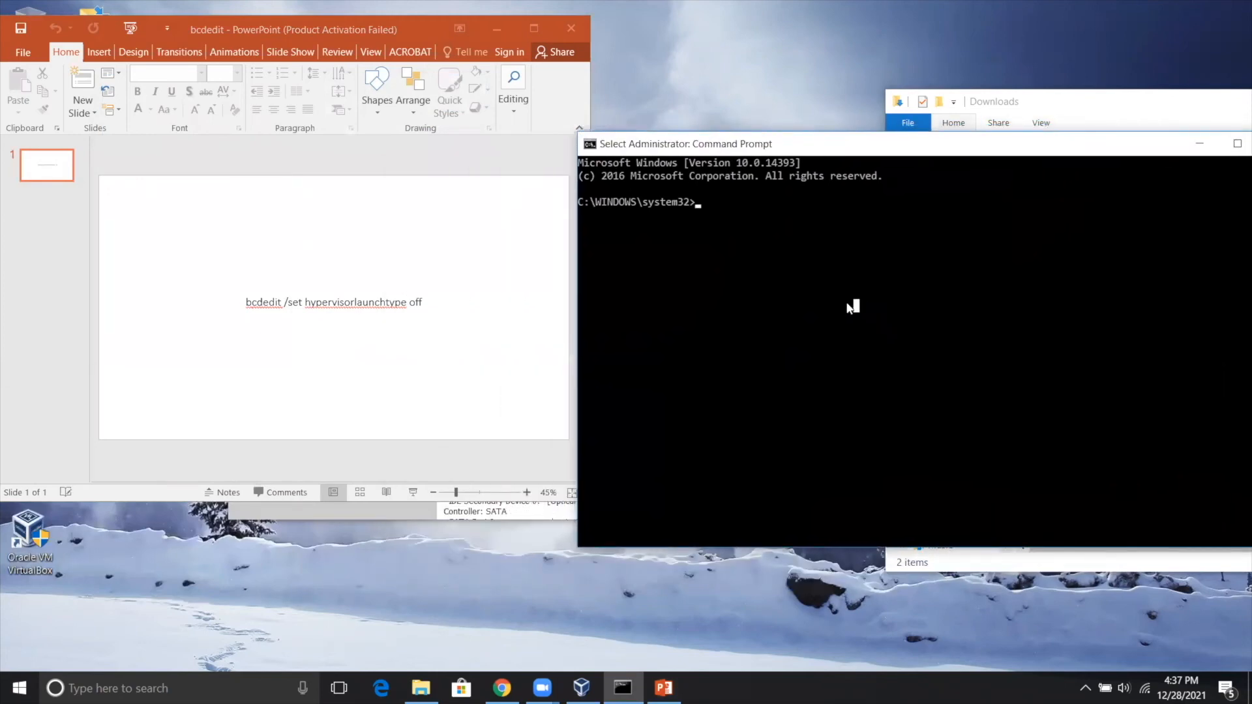
pyautogui.write('bcdedit ')
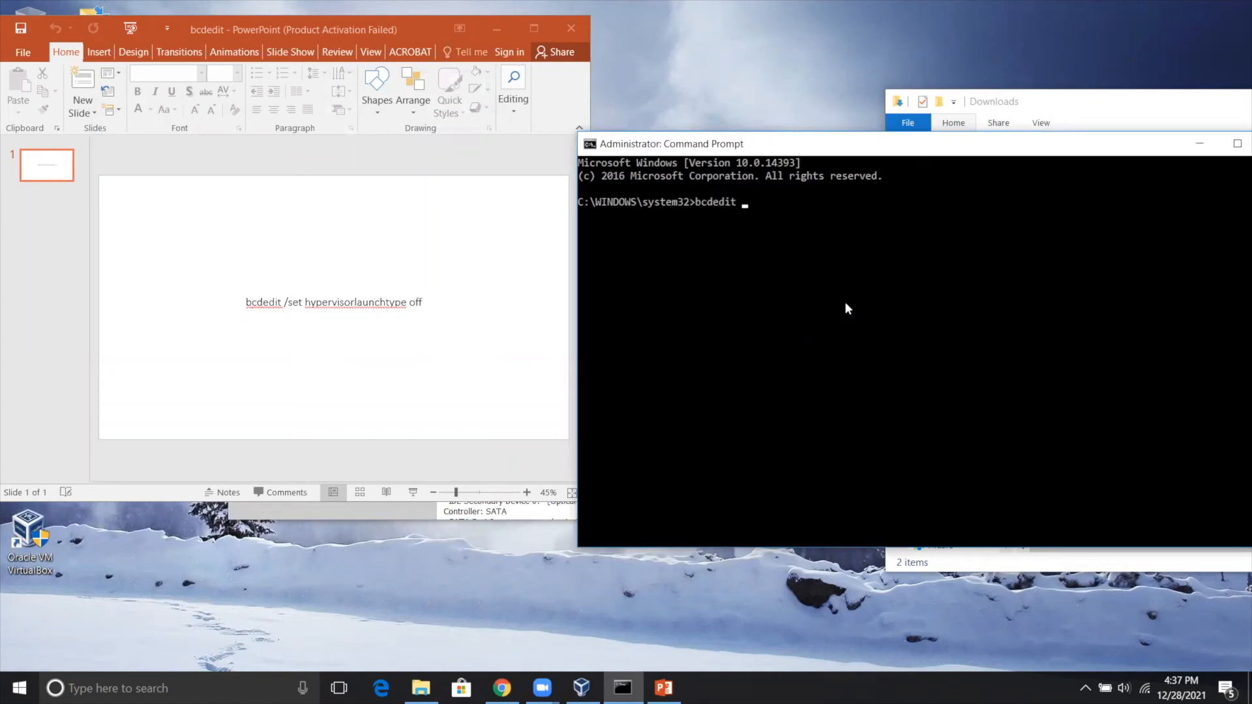
pyautogui.write('/set hypervisorlaunc')
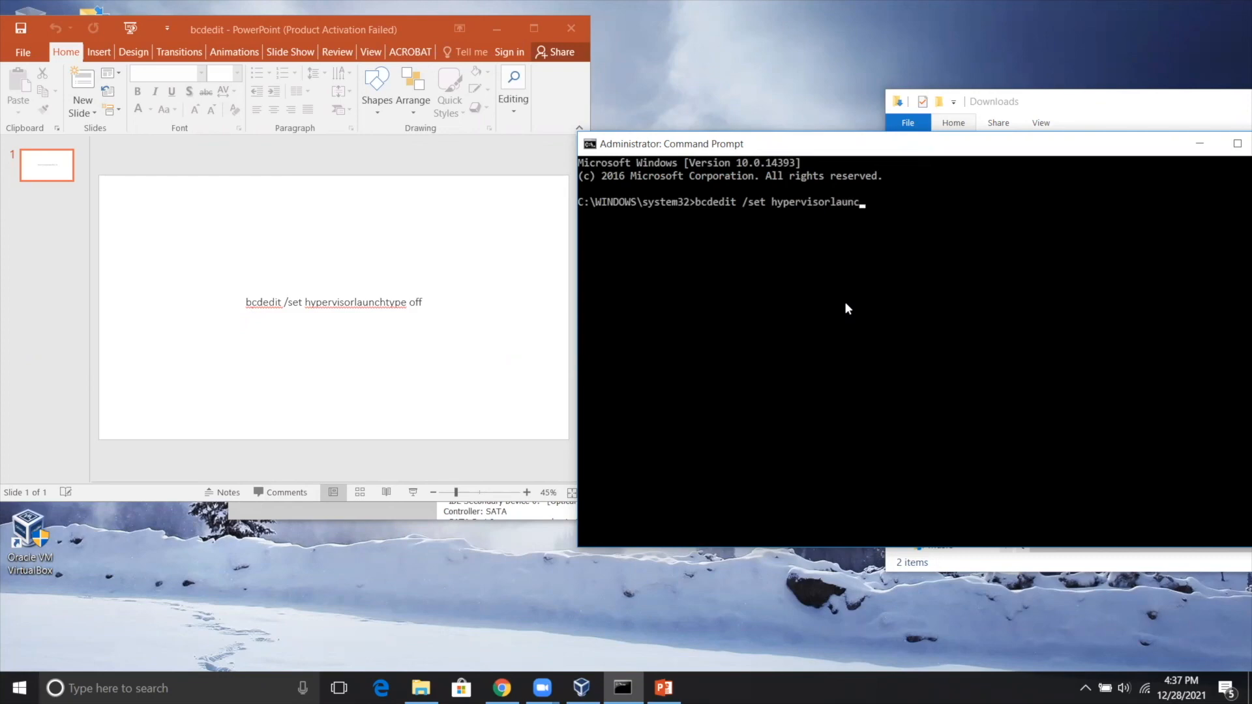
pyautogui.write('htype off')
pyautogui.moveTo(799, 149); pyautogui.dragTo(630, 170)
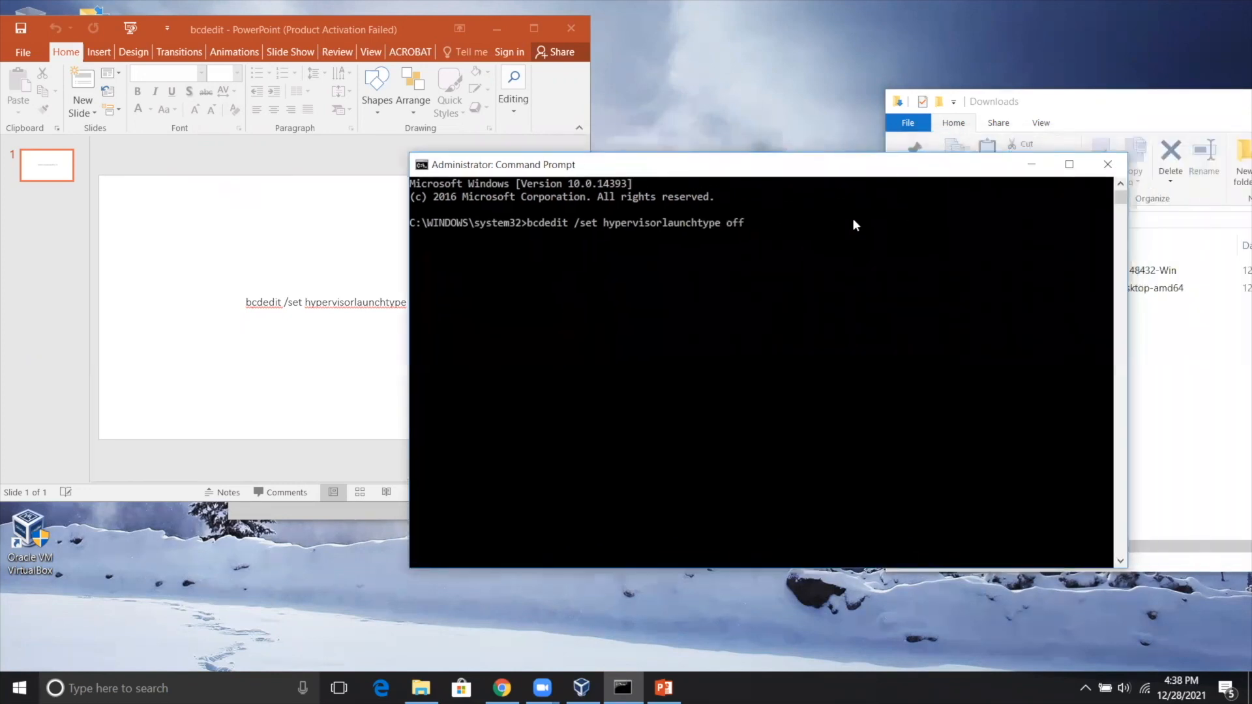
# Close the administrator Command Prompt and the bcdedit presentation.
pyautogui.click(1110, 161)
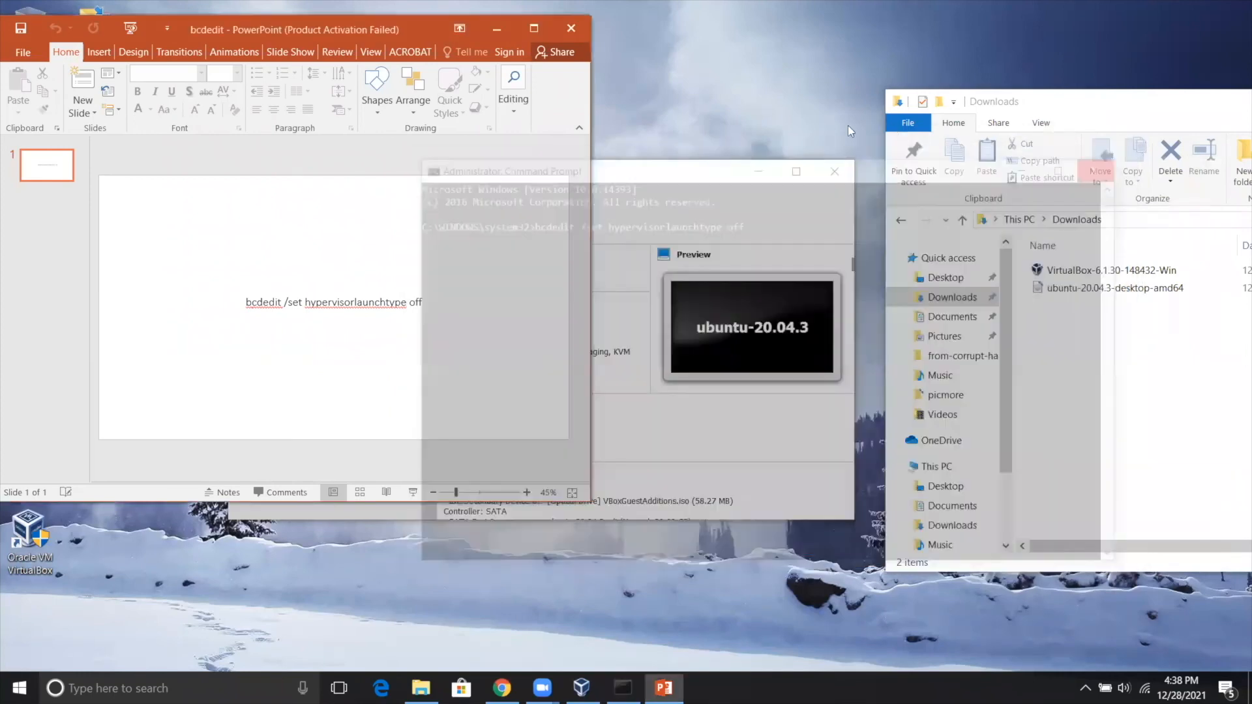
pyautogui.click(579, 30)
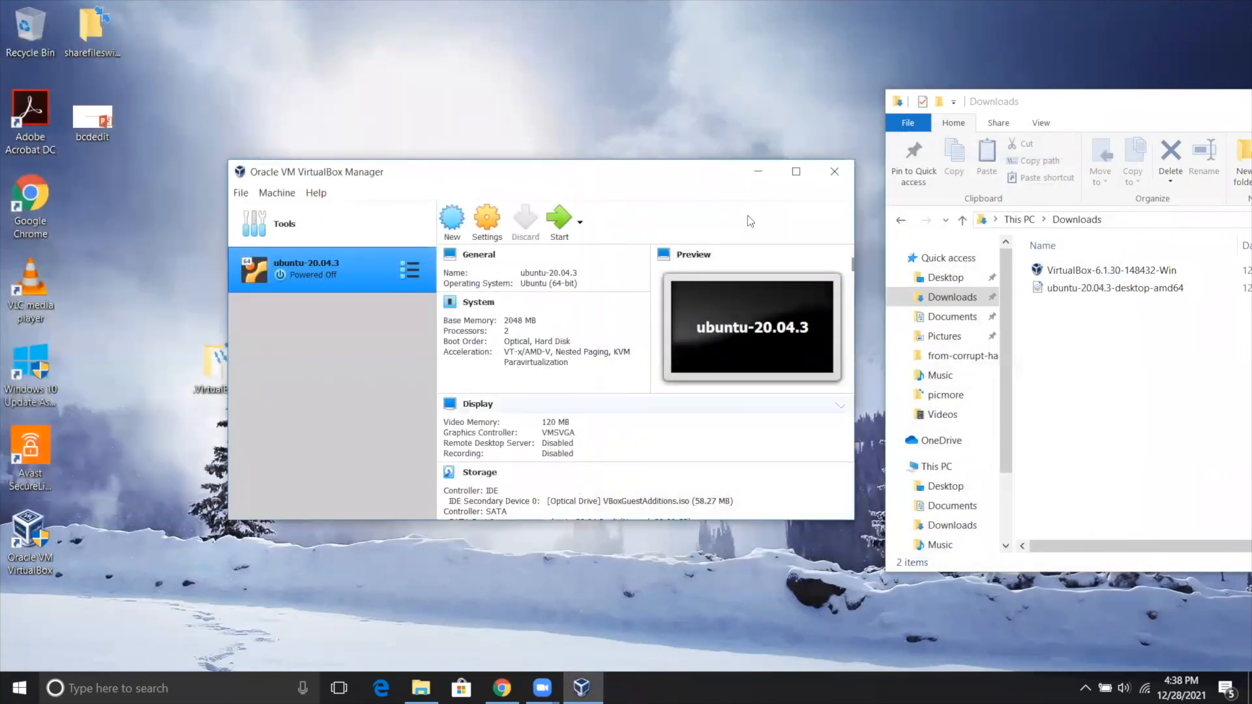
# Arrange the Downloads folder window and the VirtualBox Manager window so both fit on the desktop with less overlap.
pyautogui.moveTo(1076, 96); pyautogui.dragTo(987, 88)
pyautogui.click(609, 191)
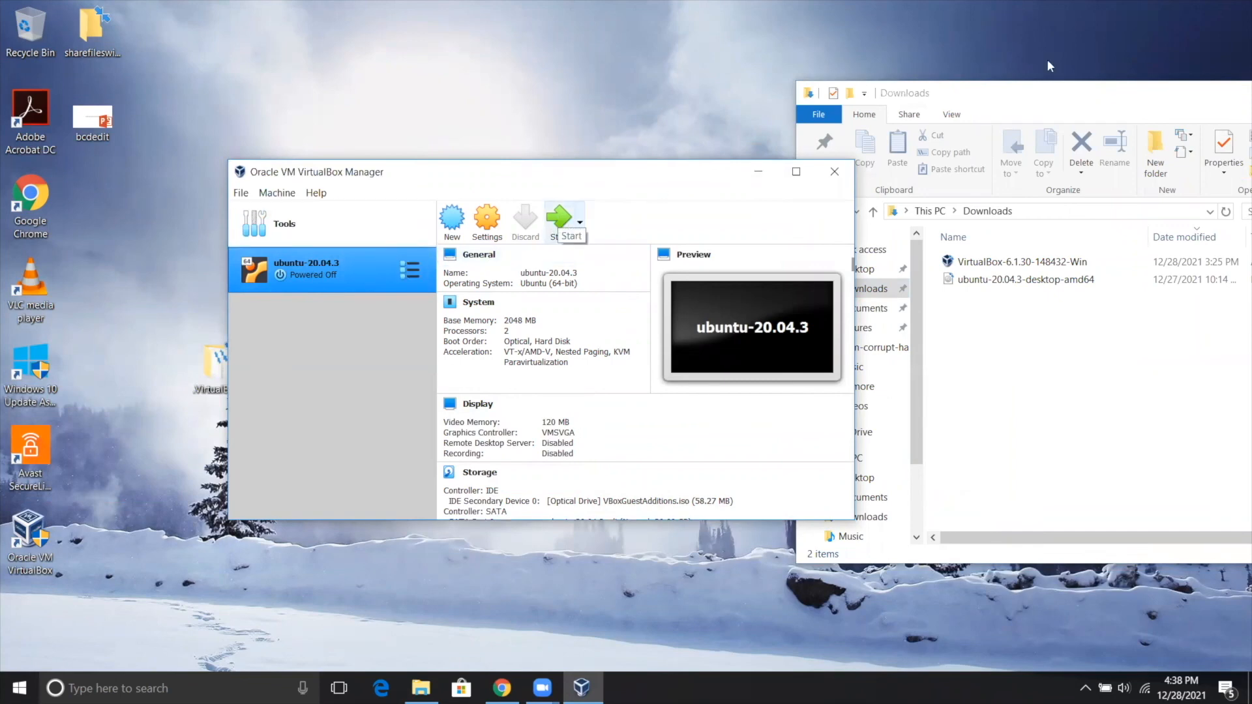
pyautogui.click(1045, 95)
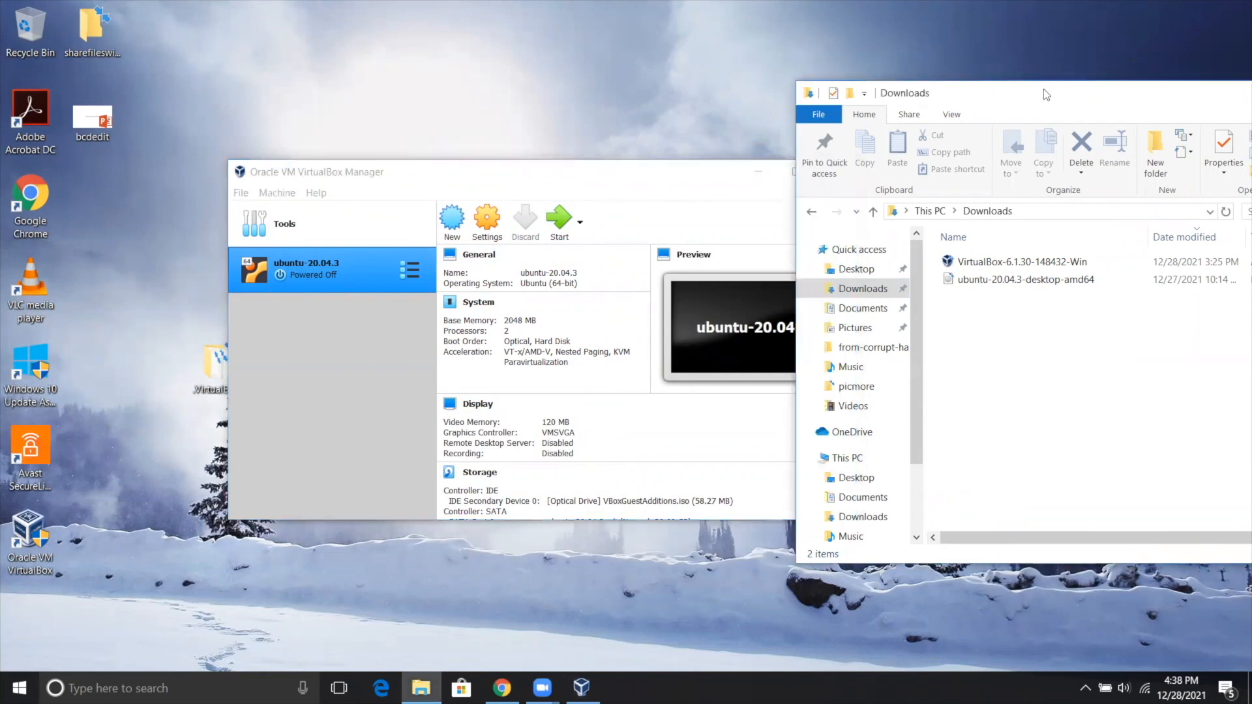
pyautogui.moveTo(1046, 95); pyautogui.dragTo(889, 105)
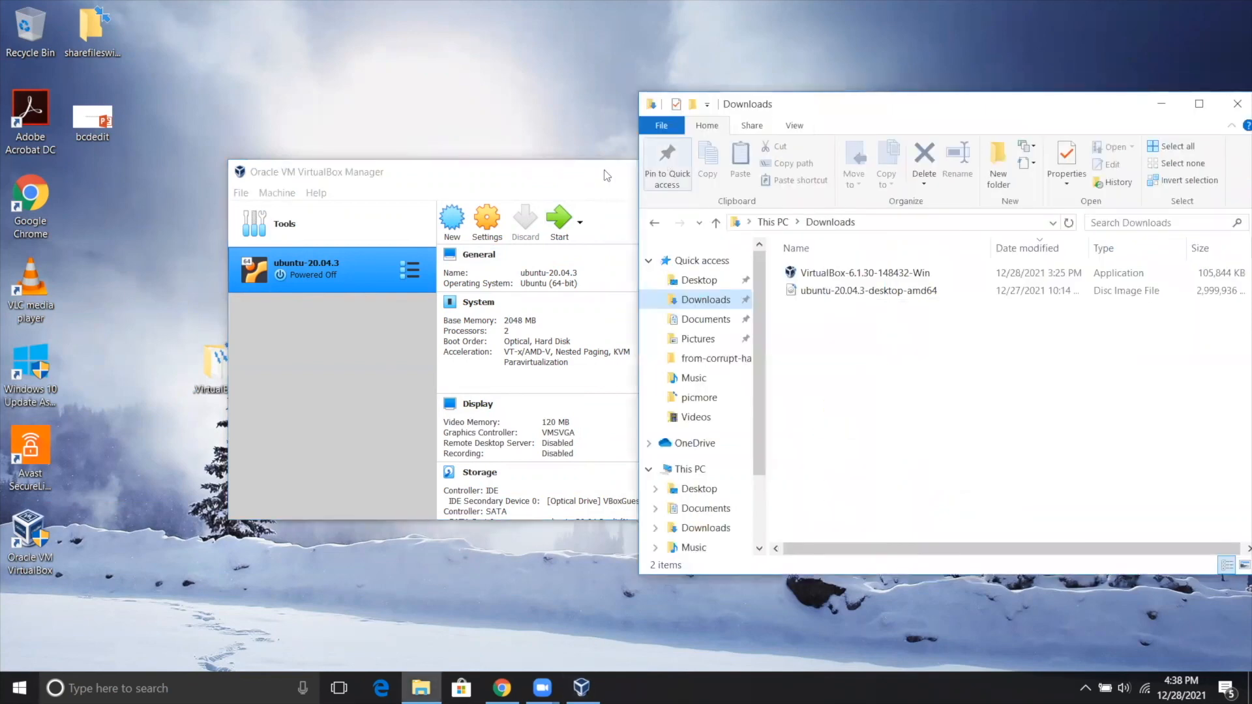
pyautogui.click(576, 181)
pyautogui.moveTo(574, 174); pyautogui.dragTo(502, 179)
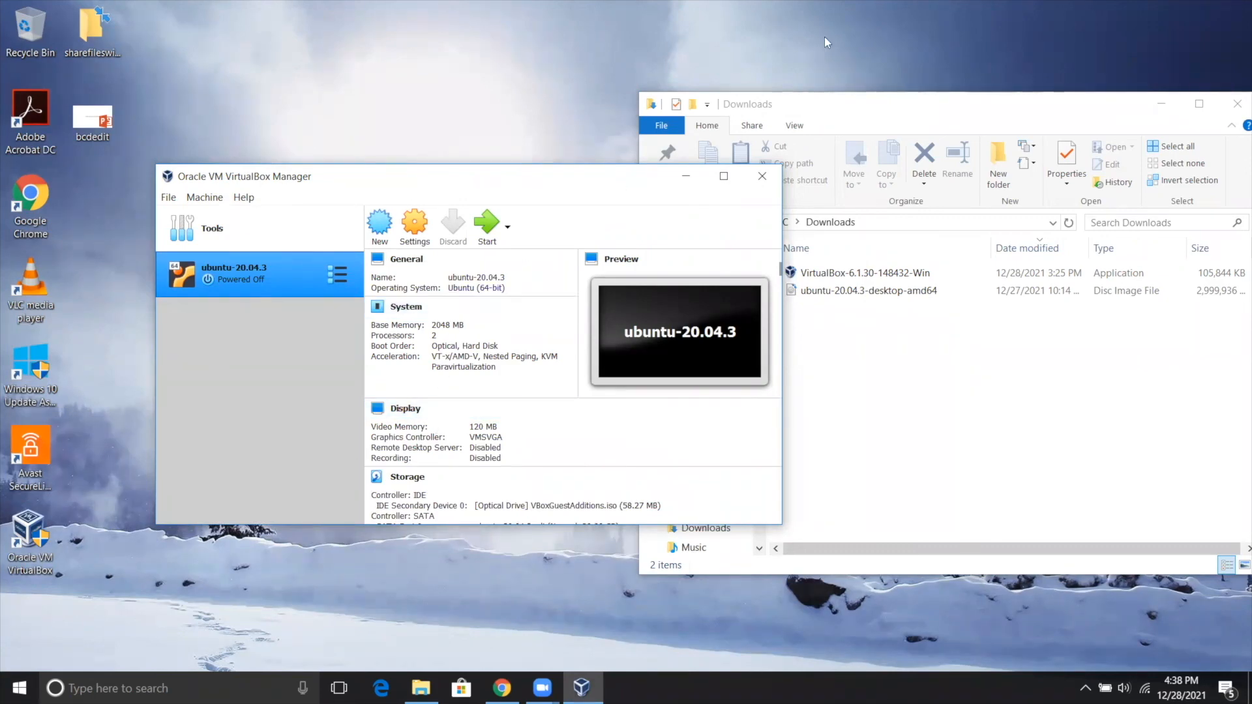
pyautogui.click(509, 32)
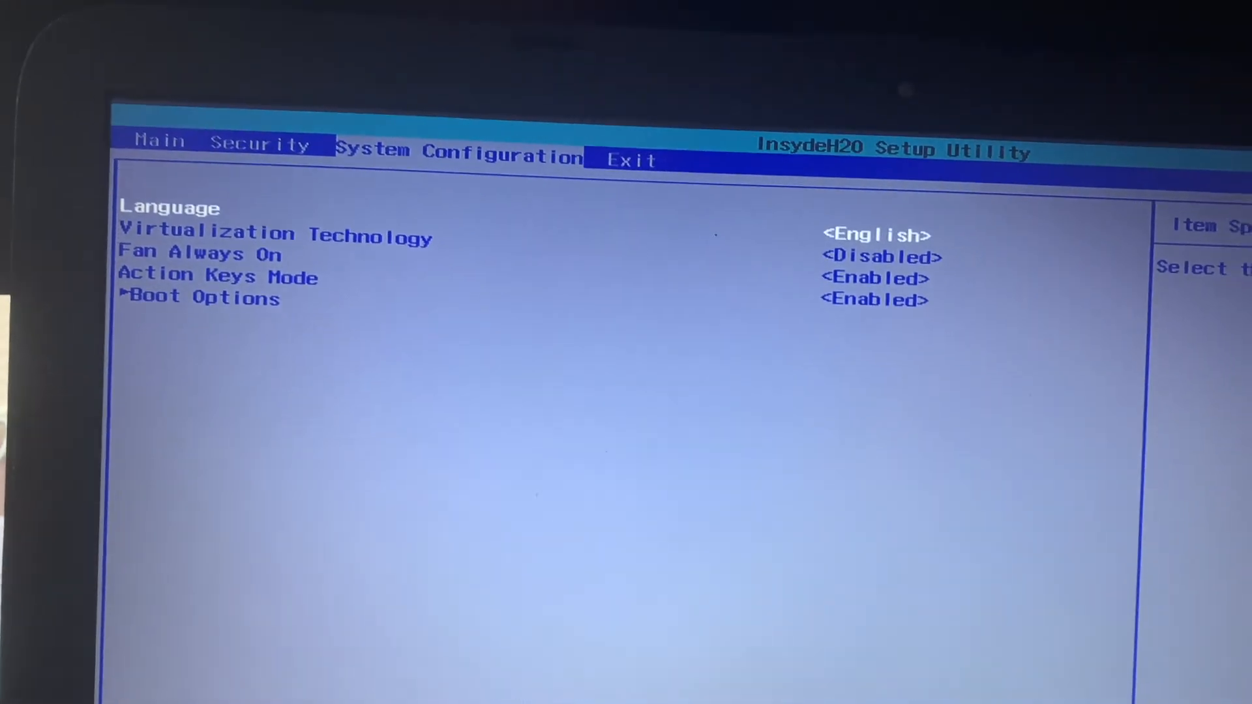
# Set Virtualization Technology to Enabled in the System Configuration settings of the InsydeH20 Setup Utility.
pyautogui.press('Left')
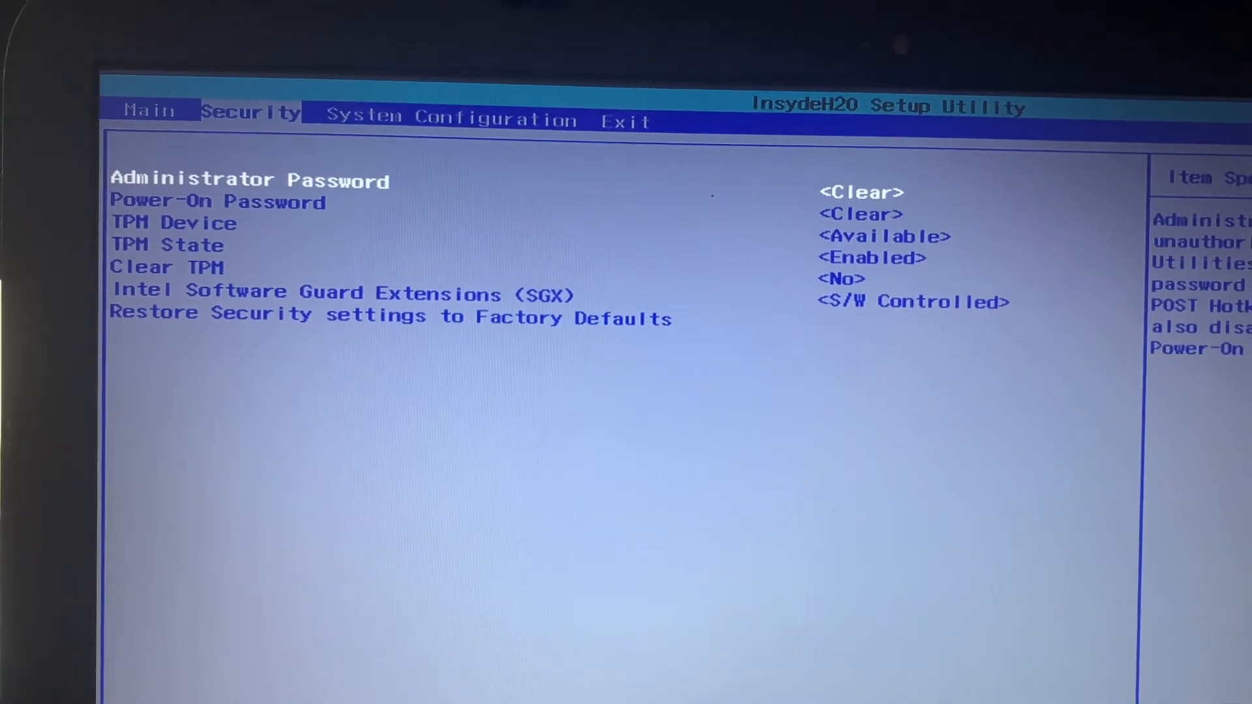
pyautogui.press('Right')
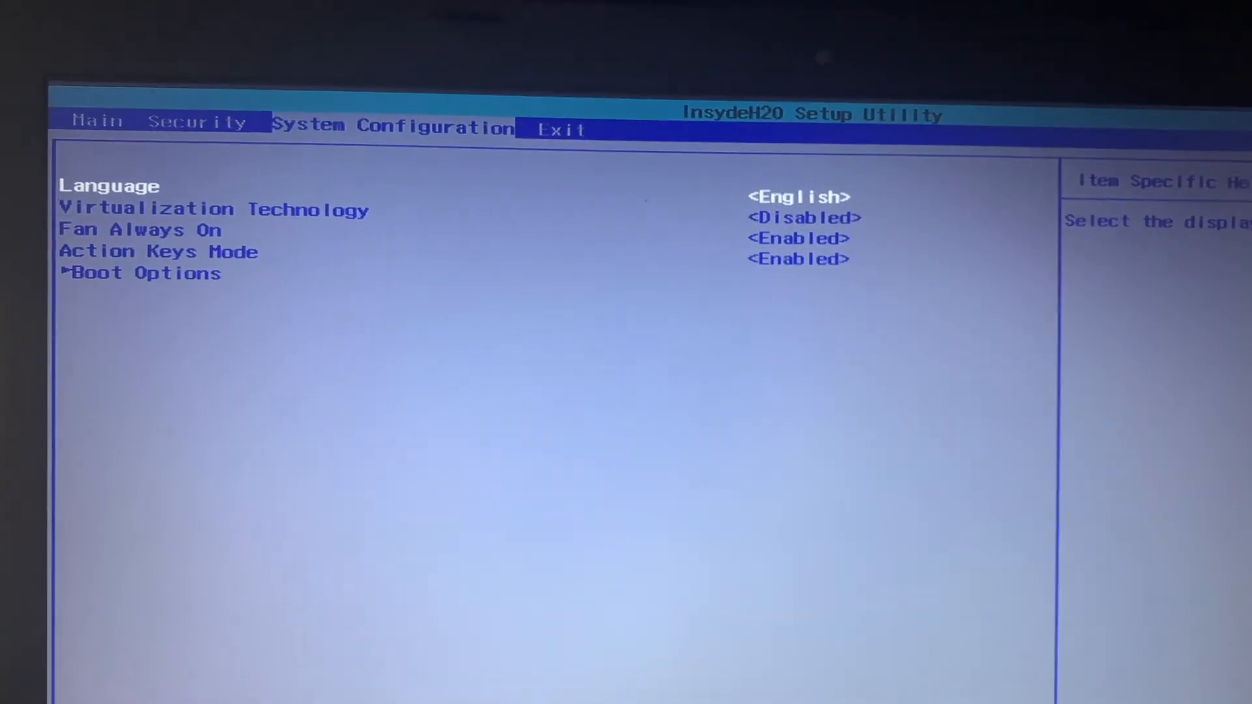
pyautogui.press('Down')
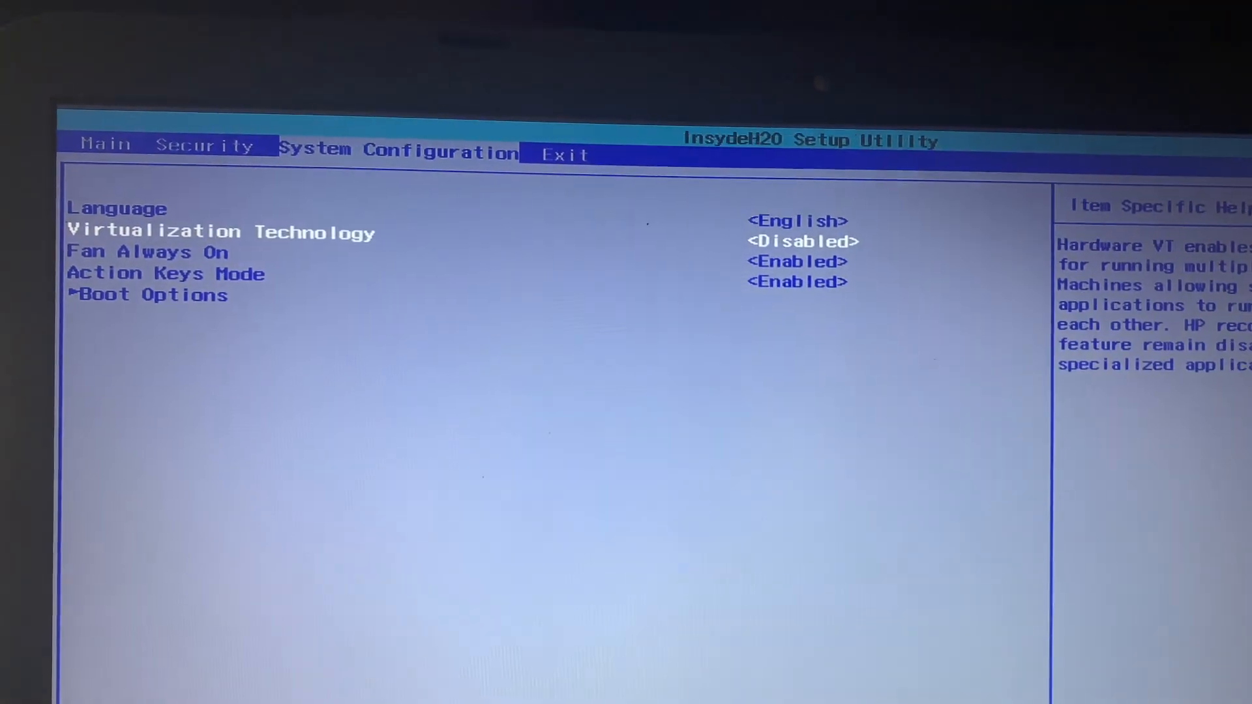
pyautogui.press('Return')
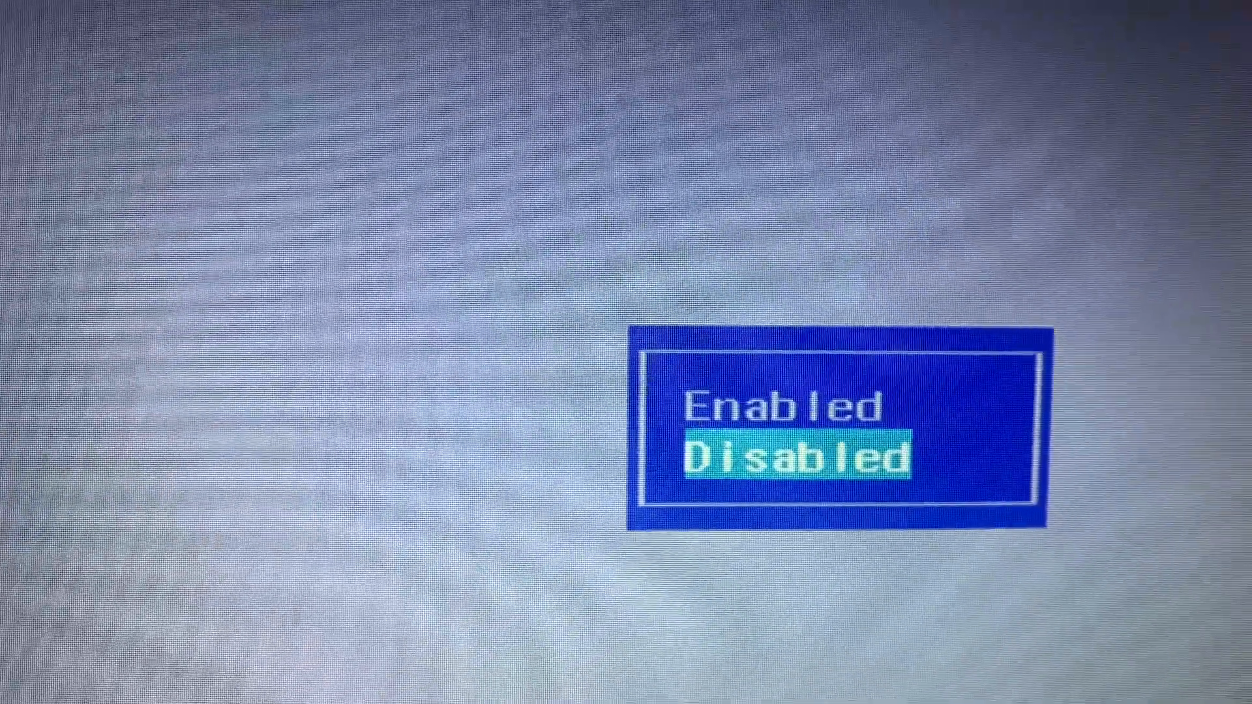
pyautogui.press('Up')
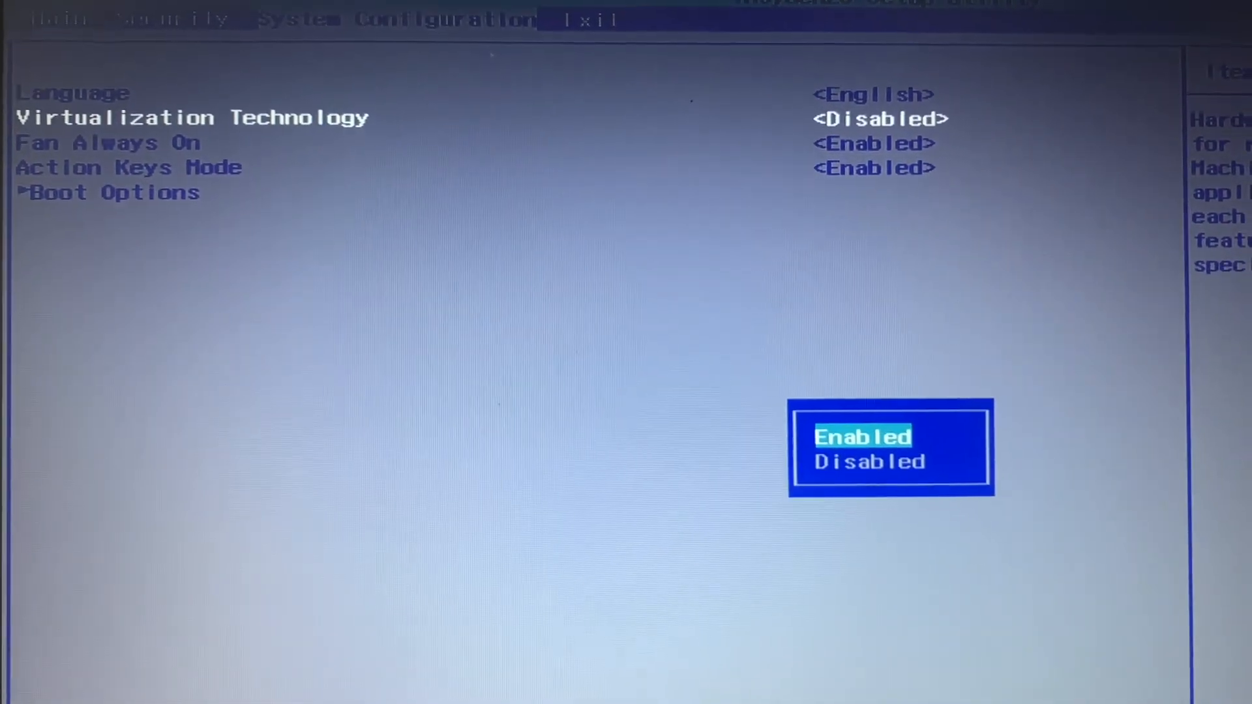
pyautogui.press('Return')
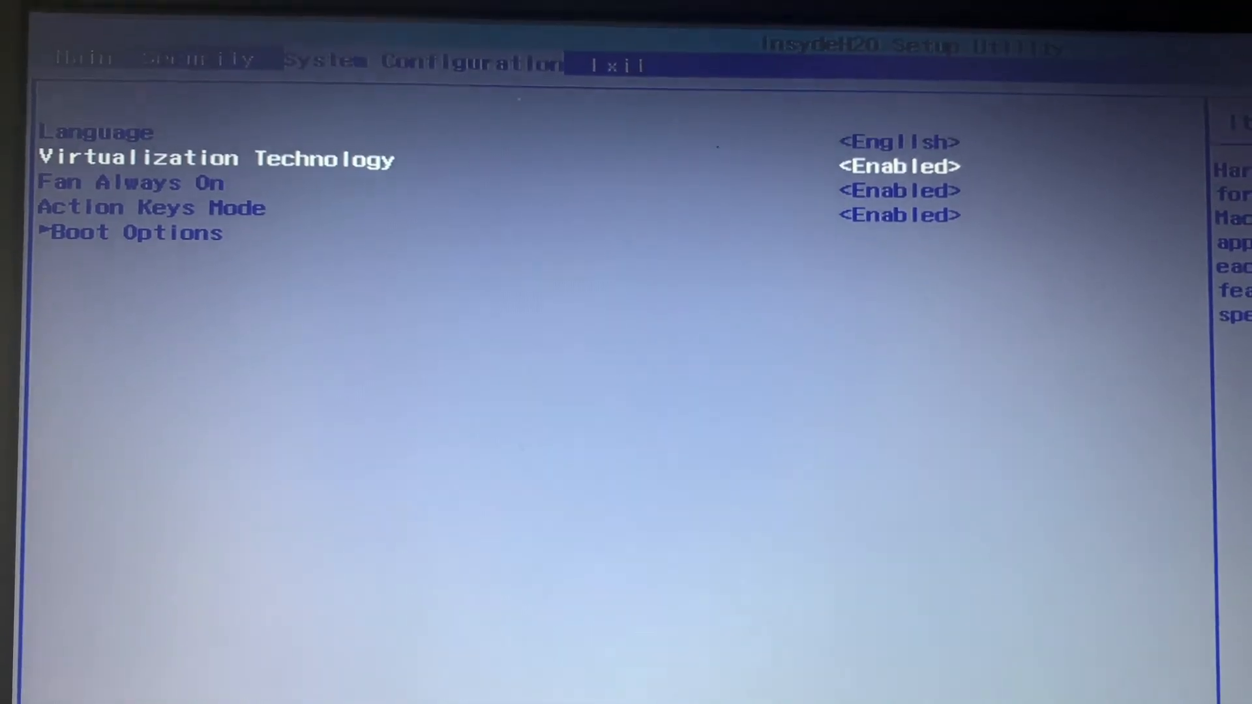
# Exit the setup utility with the option that saves the changes.
pyautogui.press('Right')
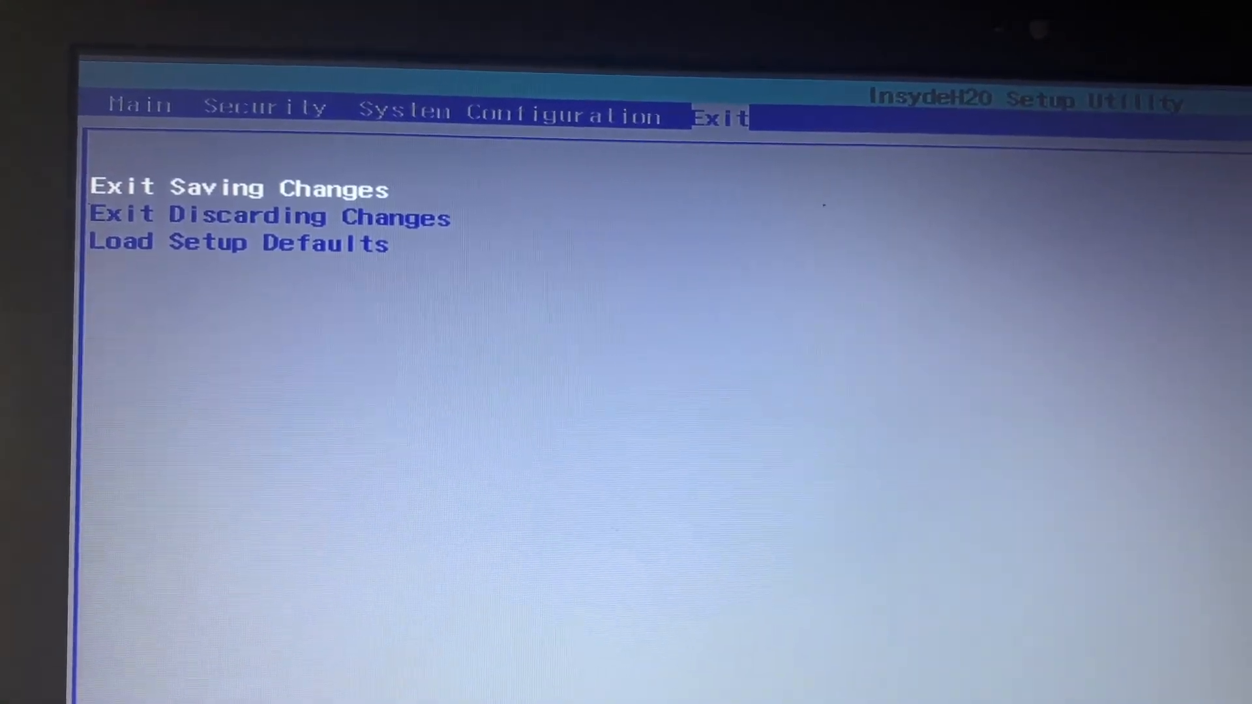
pyautogui.press('Return')
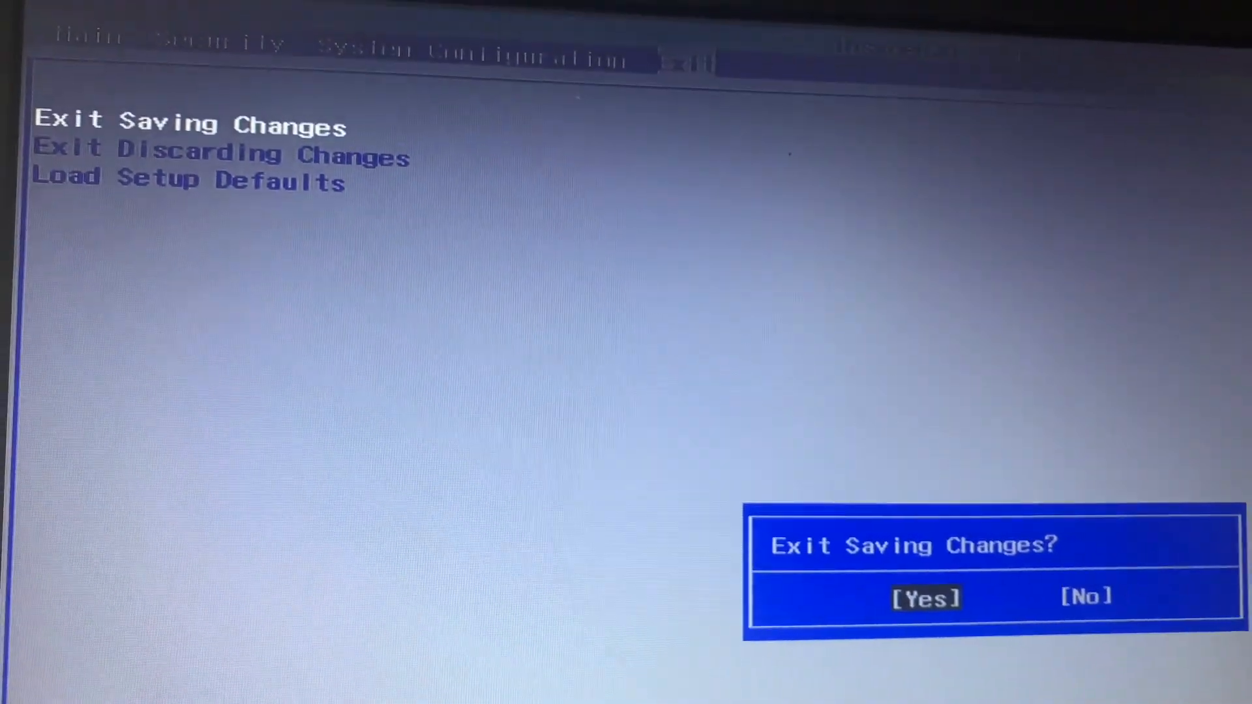